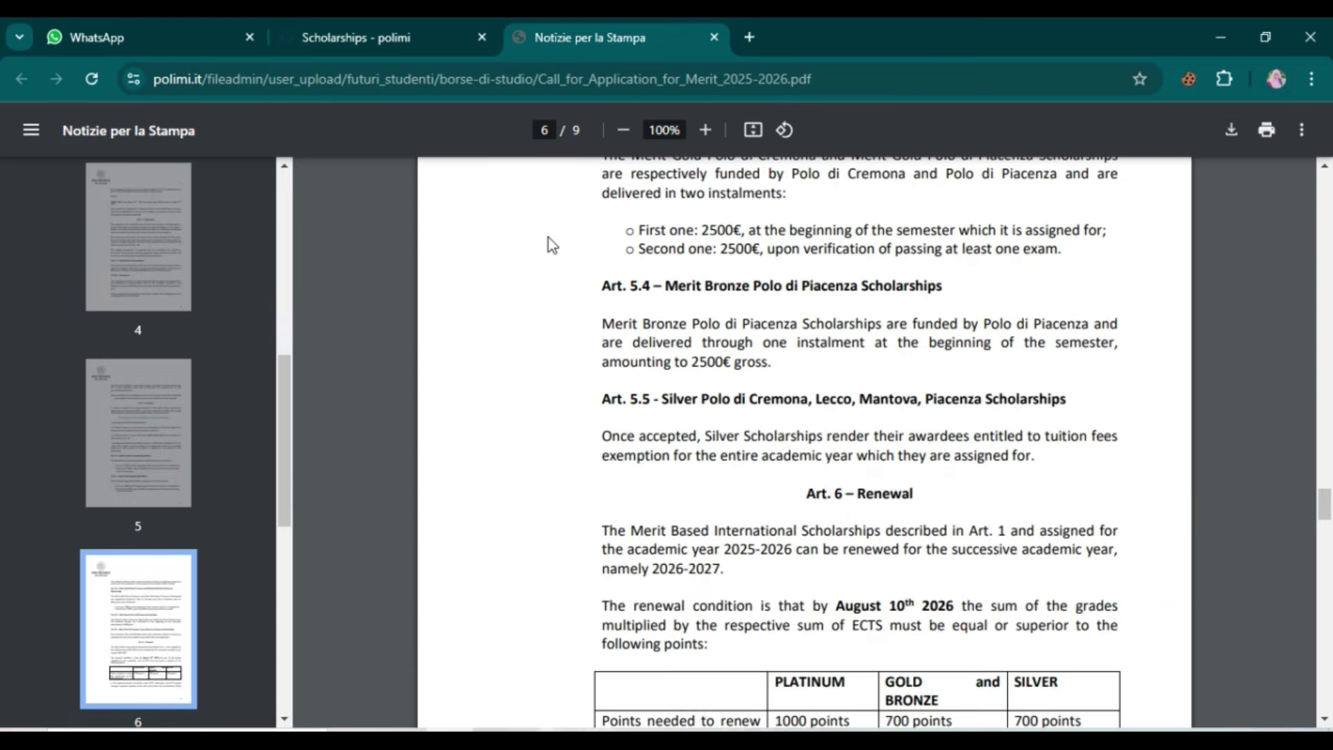
Step: Leave the Merit 2025-2026 call PDF and return to the Politecnico Scholarships page tab
{"action": "left_click", "coordinate": [406, 41]}
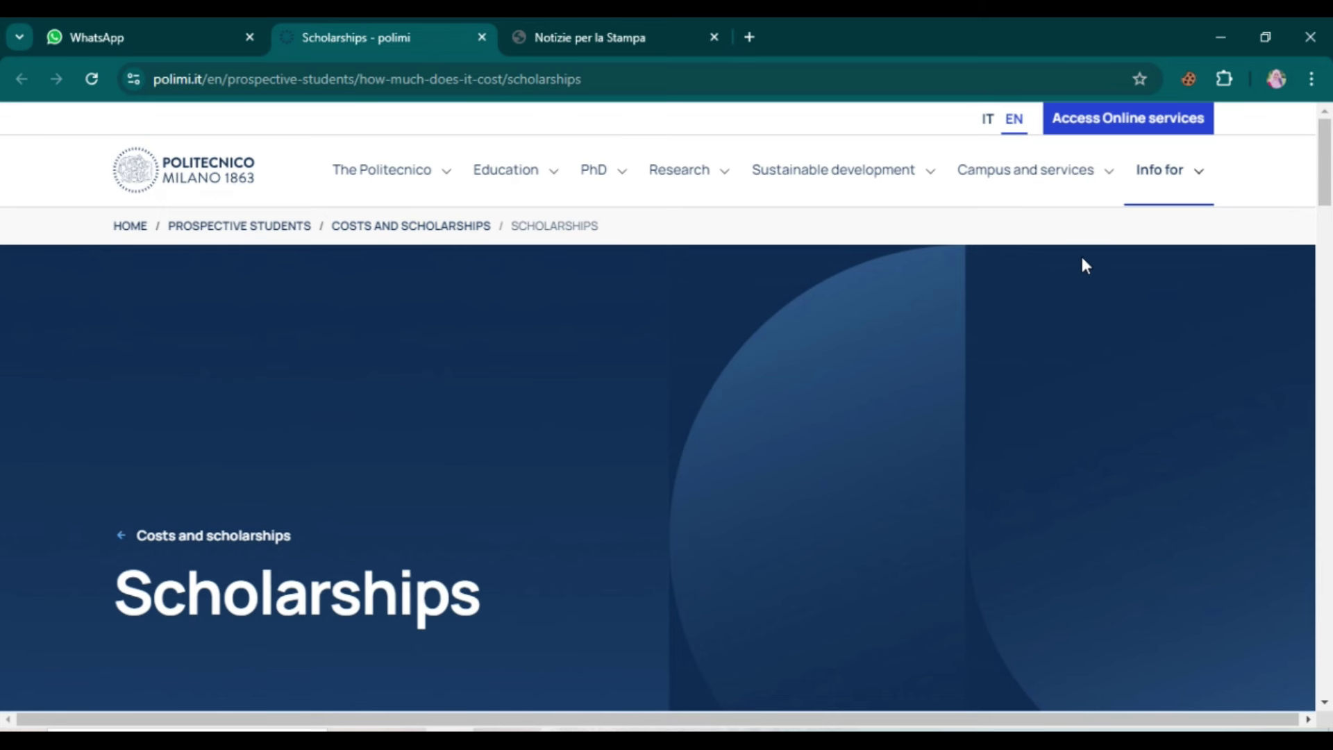
Step: Go from Access Online services to the Register link, opening the Identification Data form
{"action": "left_click", "coordinate": [1118, 127]}
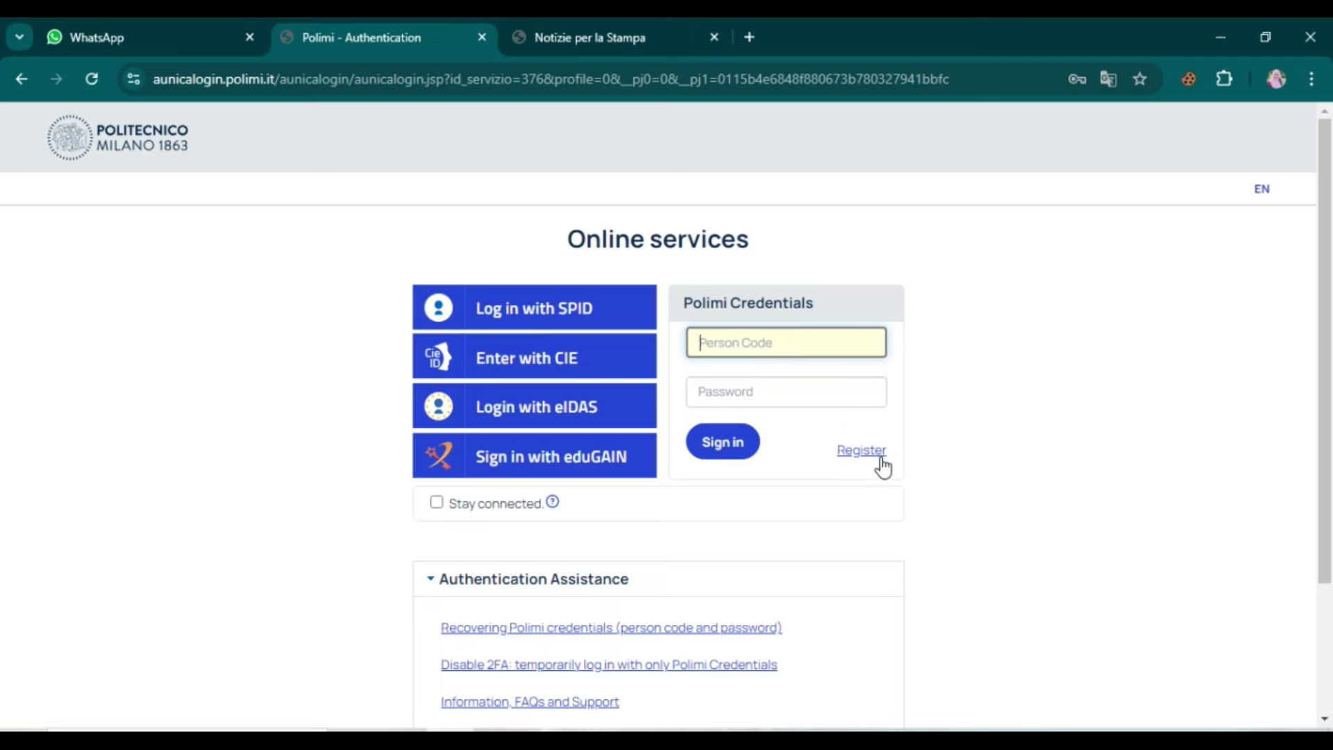
{"action": "left_click", "coordinate": [858, 457]}
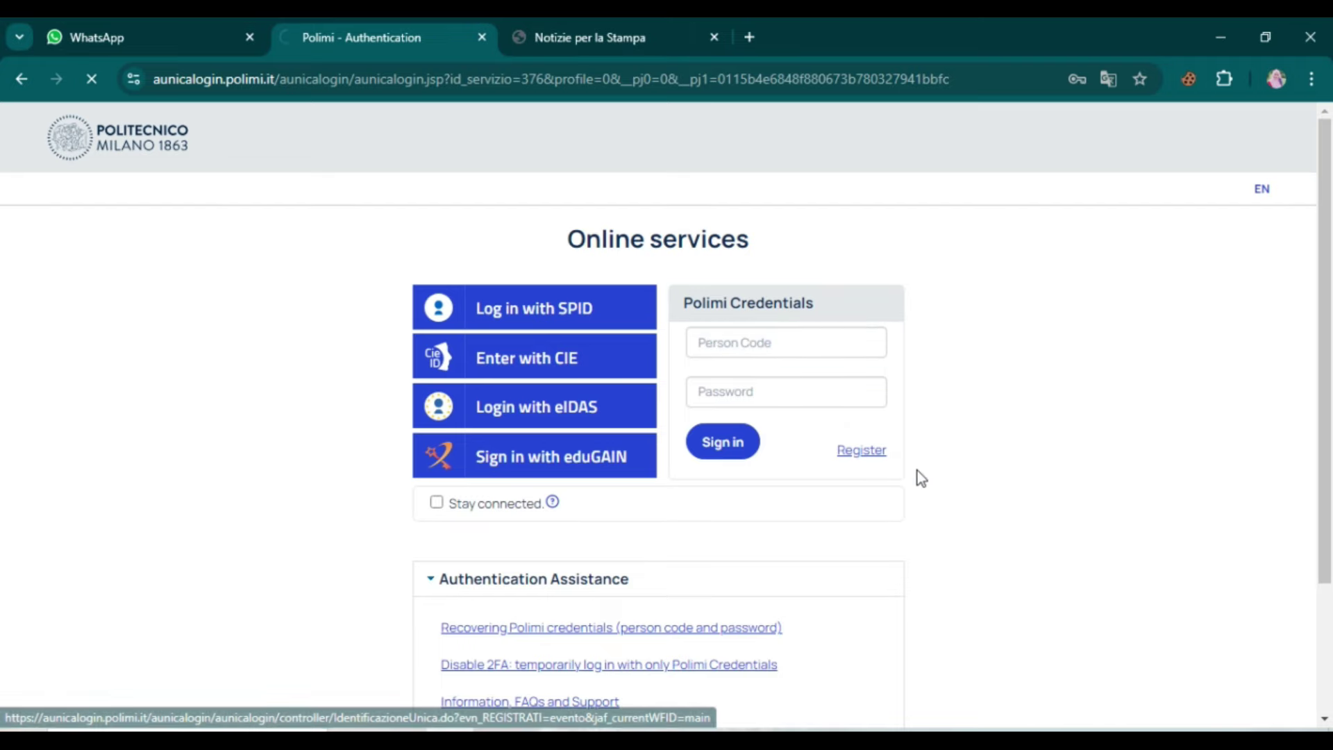
{"action": "scroll", "coordinate": [729, 462], "scroll_direction": "up", "scroll_amount": 4}
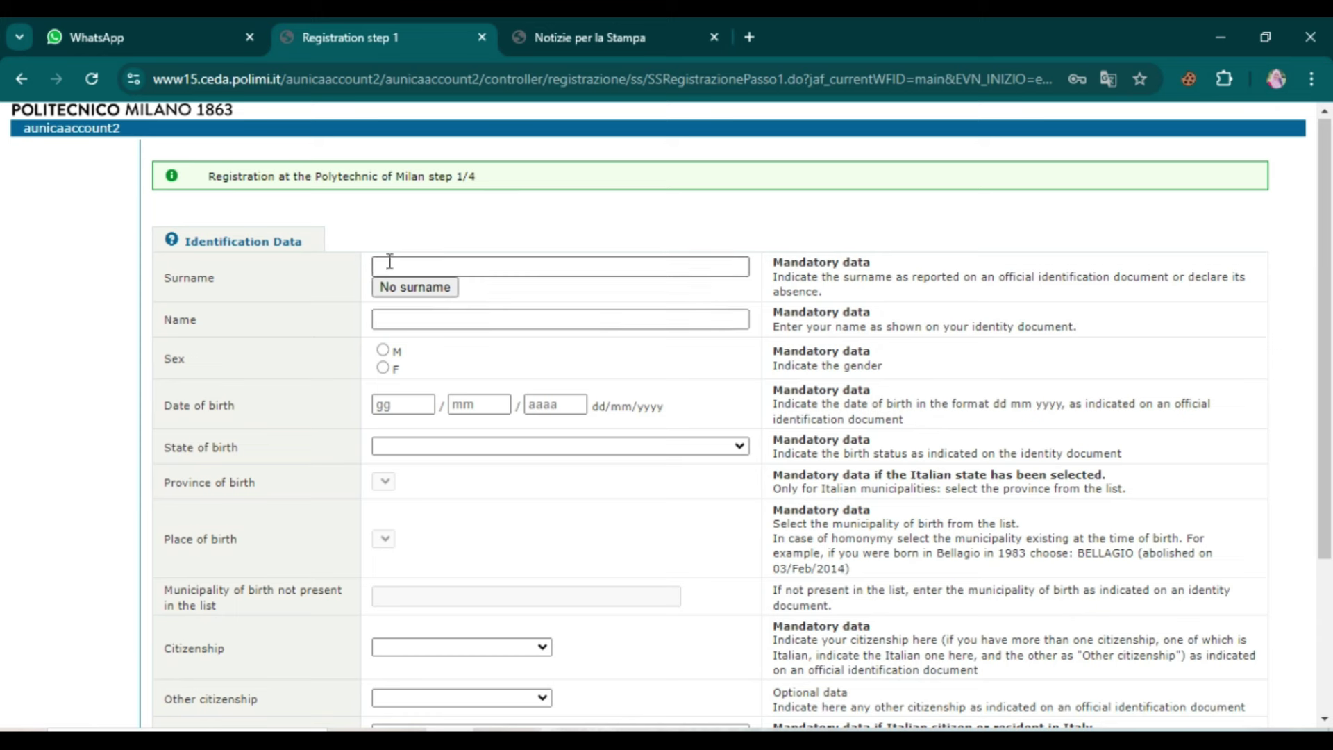
Step: Fill in surname and first name from suggestions, mark sex F, and enter birth day 01
{"action": "left_click", "coordinate": [416, 263]}
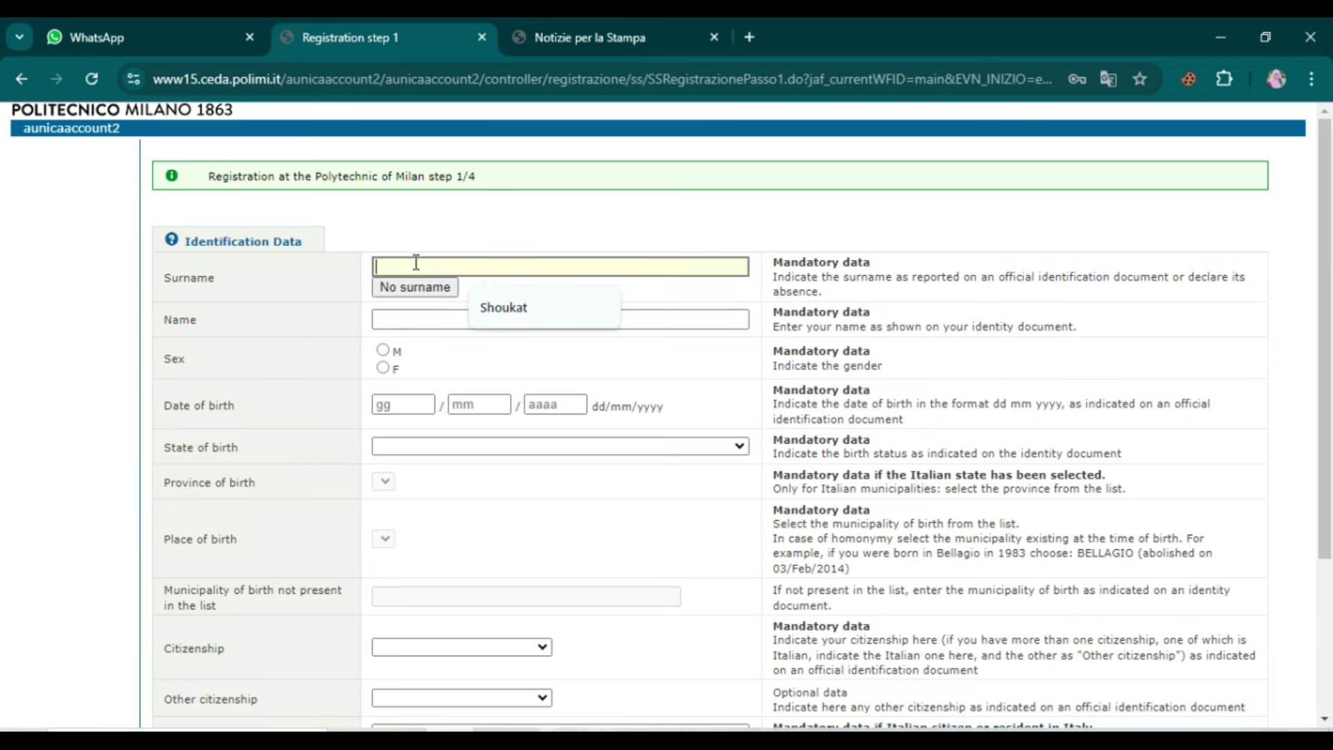
{"action": "left_click", "coordinate": [514, 305]}
{"action": "left_click", "coordinate": [502, 321]}
{"action": "left_click", "coordinate": [501, 412]}
{"action": "left_click", "coordinate": [389, 368]}
{"action": "left_click", "coordinate": [402, 405]}
{"action": "type", "text": "01"}
Step: Set birth country PAKISTAN, birthplace LAHORE, and citizenship PAKISTANI
{"action": "left_click", "coordinate": [498, 453]}
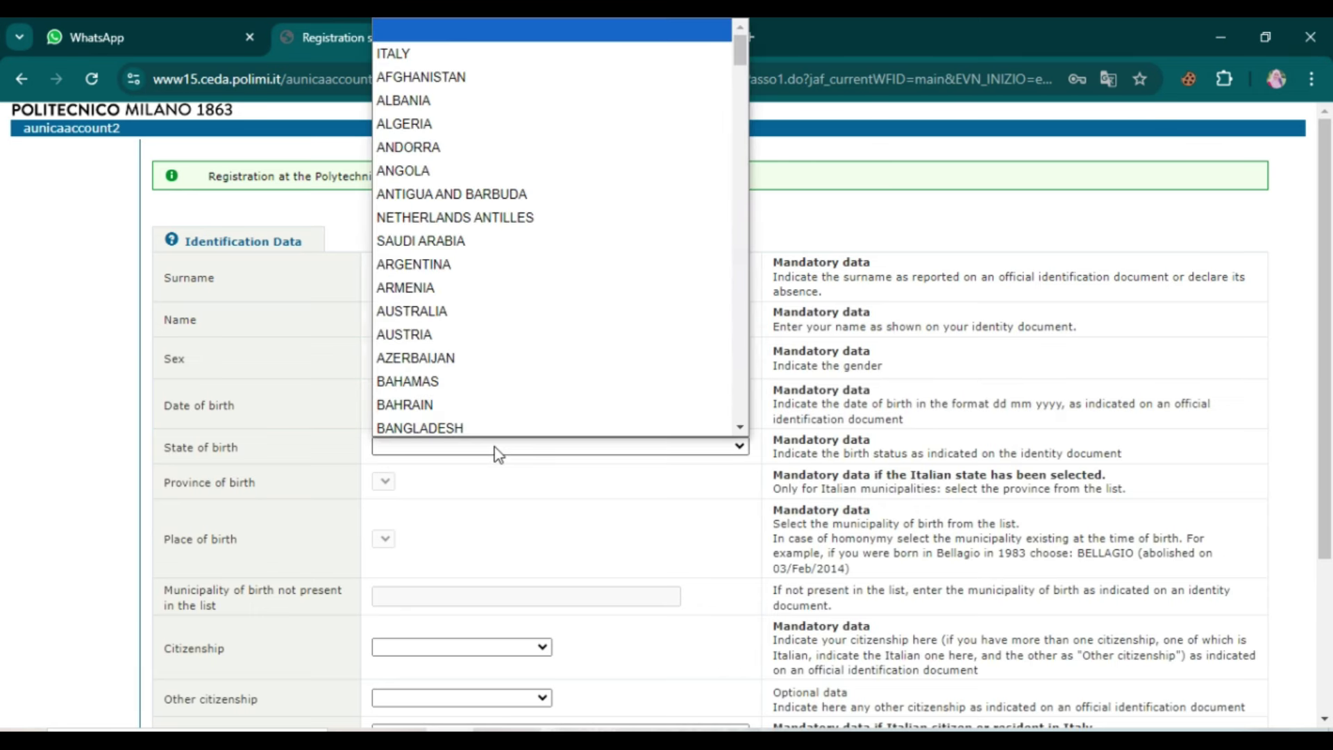
{"action": "key", "text": "p"}
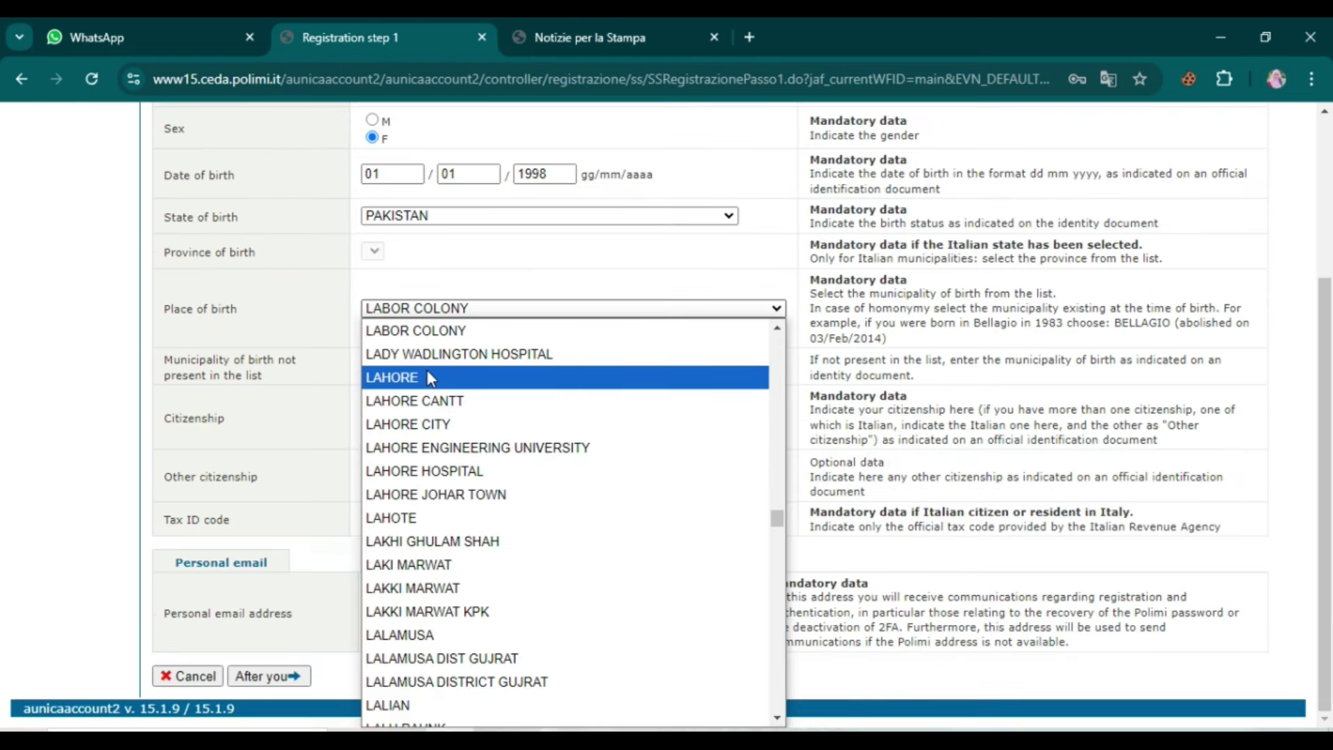
{"action": "left_click", "coordinate": [427, 371]}
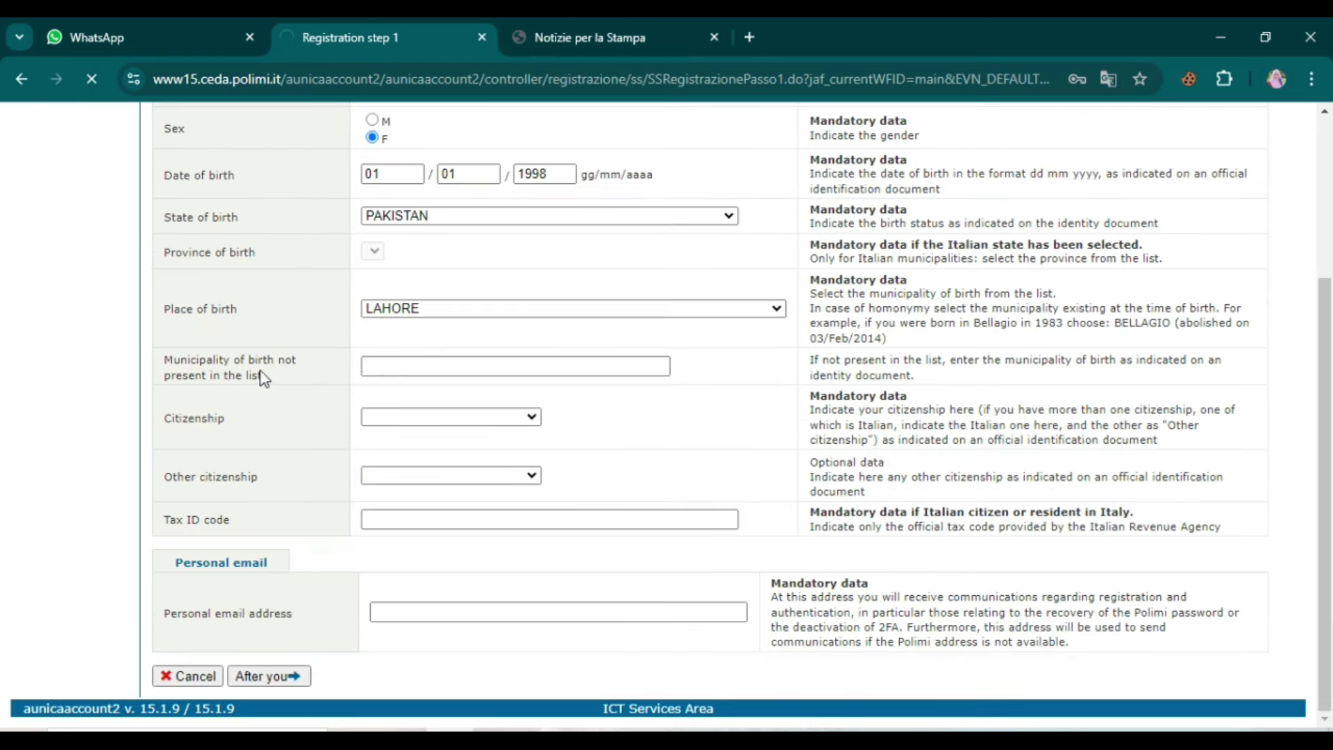
{"action": "left_click", "coordinate": [364, 370]}
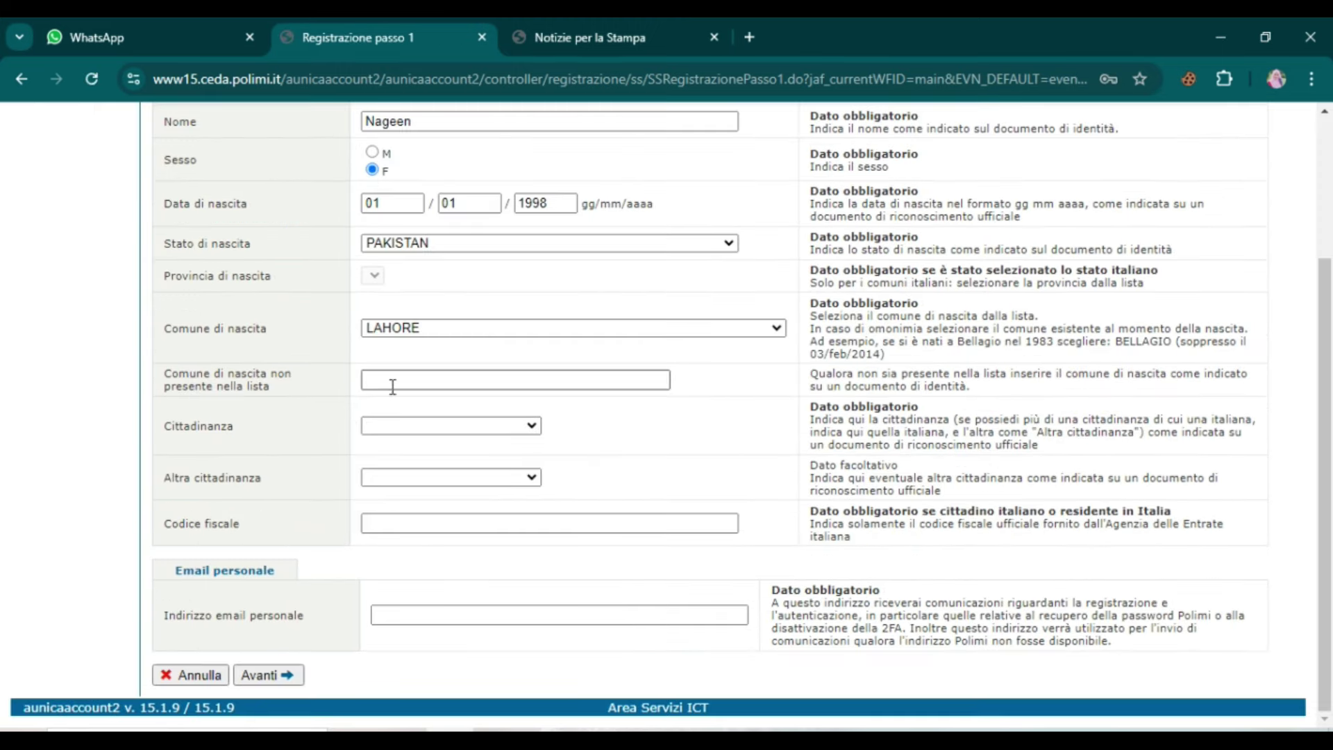
{"action": "left_click", "coordinate": [462, 457]}
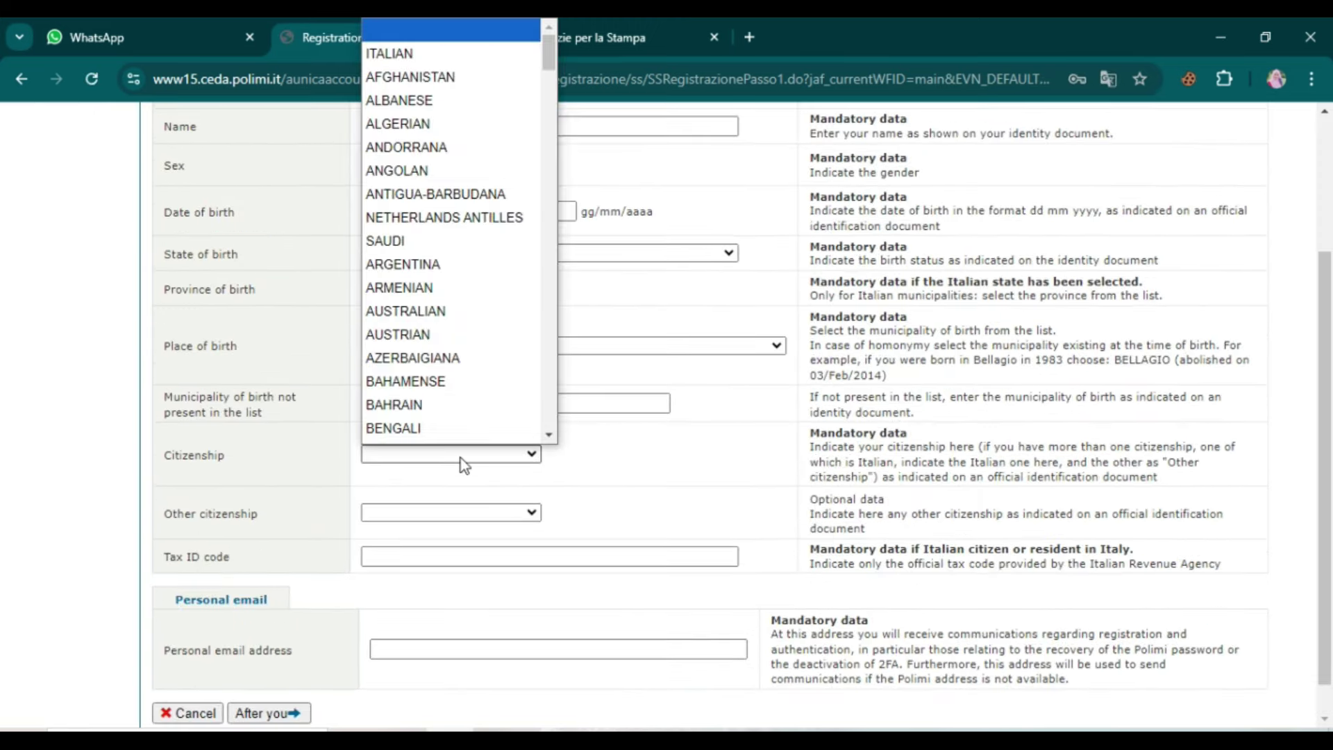
{"action": "type", "text": "pak"}
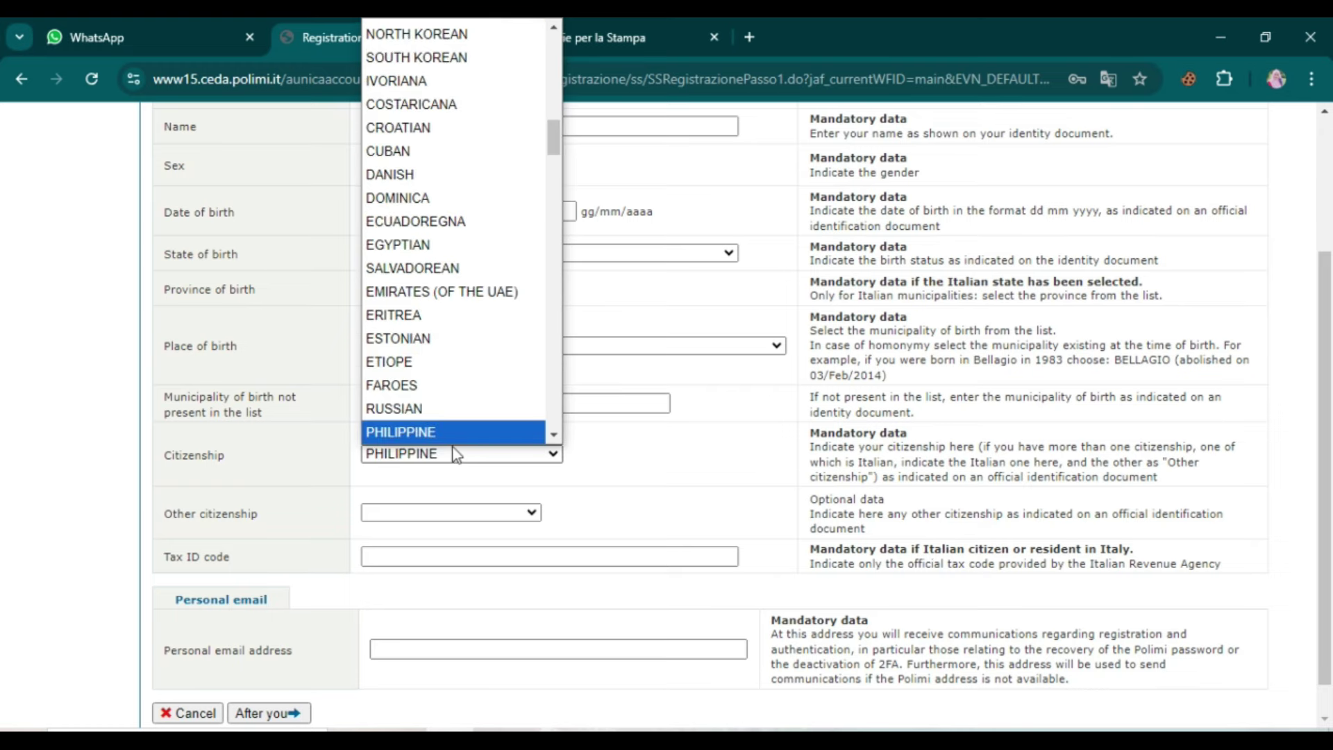
{"action": "key", "text": "Return"}
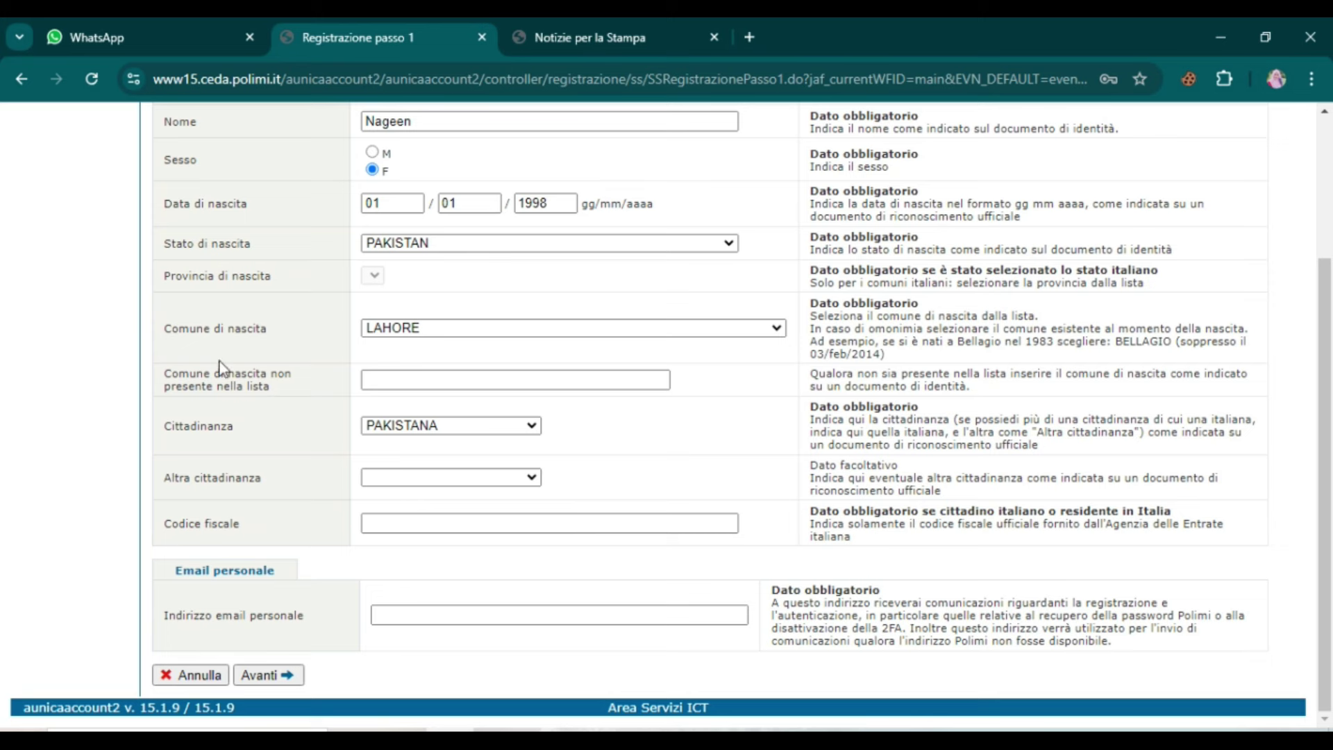
Step: Translate the form into English and paste in the personal email address
{"action": "right_click", "coordinate": [151, 355]}
{"action": "left_click", "coordinate": [208, 697]}
{"action": "left_click_drag", "start_coordinate": [191, 522], "coordinate": [253, 523]}
{"action": "left_click", "coordinate": [364, 529]}
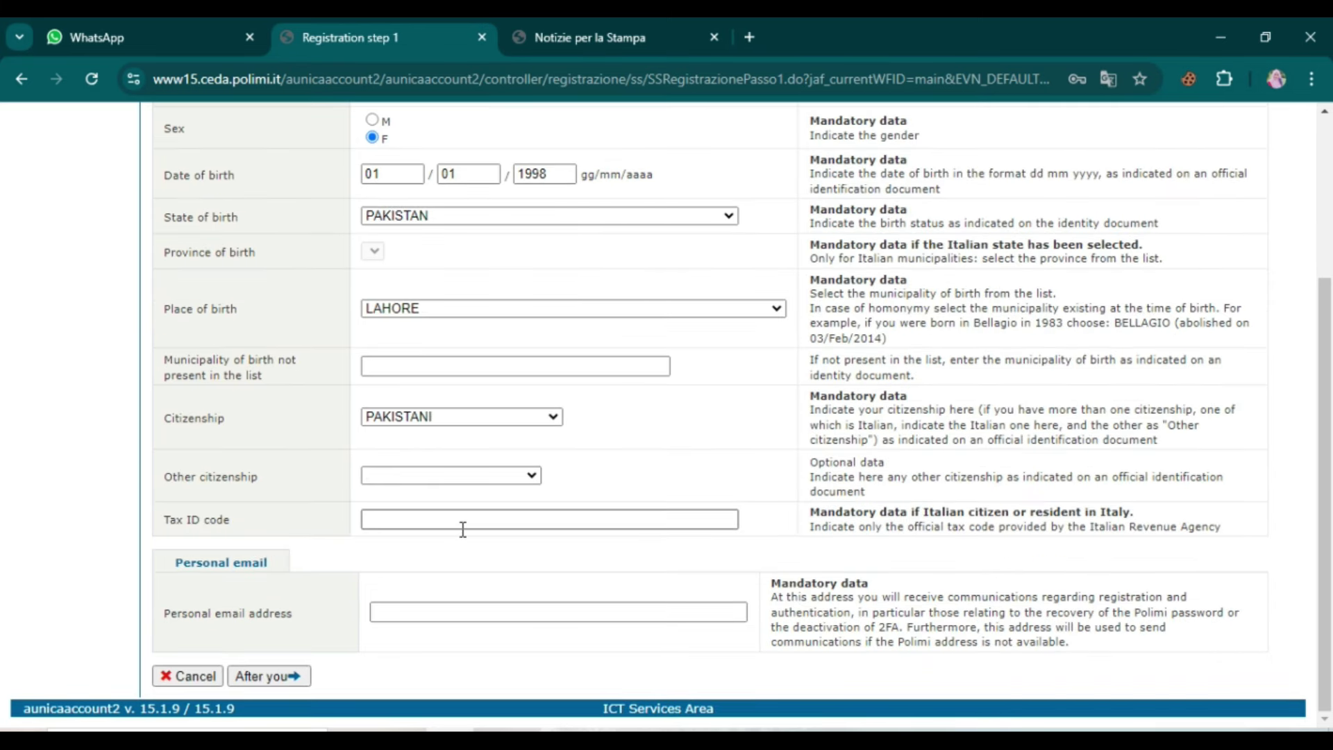
{"action": "left_click", "coordinate": [410, 613]}
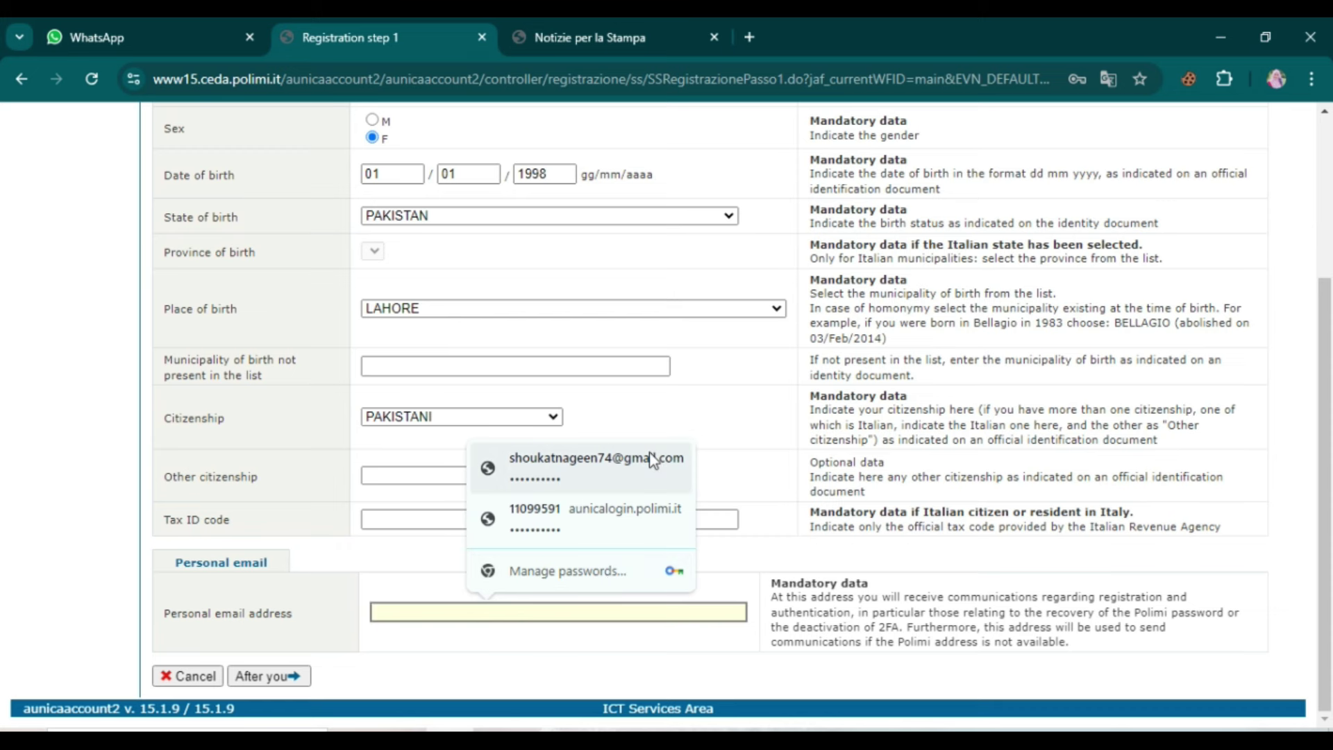
{"action": "key", "text": "ctrl+v"}
Step: Submit step 1, enter the suggested mobile phone number, and continue to the step 3 summary
{"action": "left_click", "coordinate": [271, 677]}
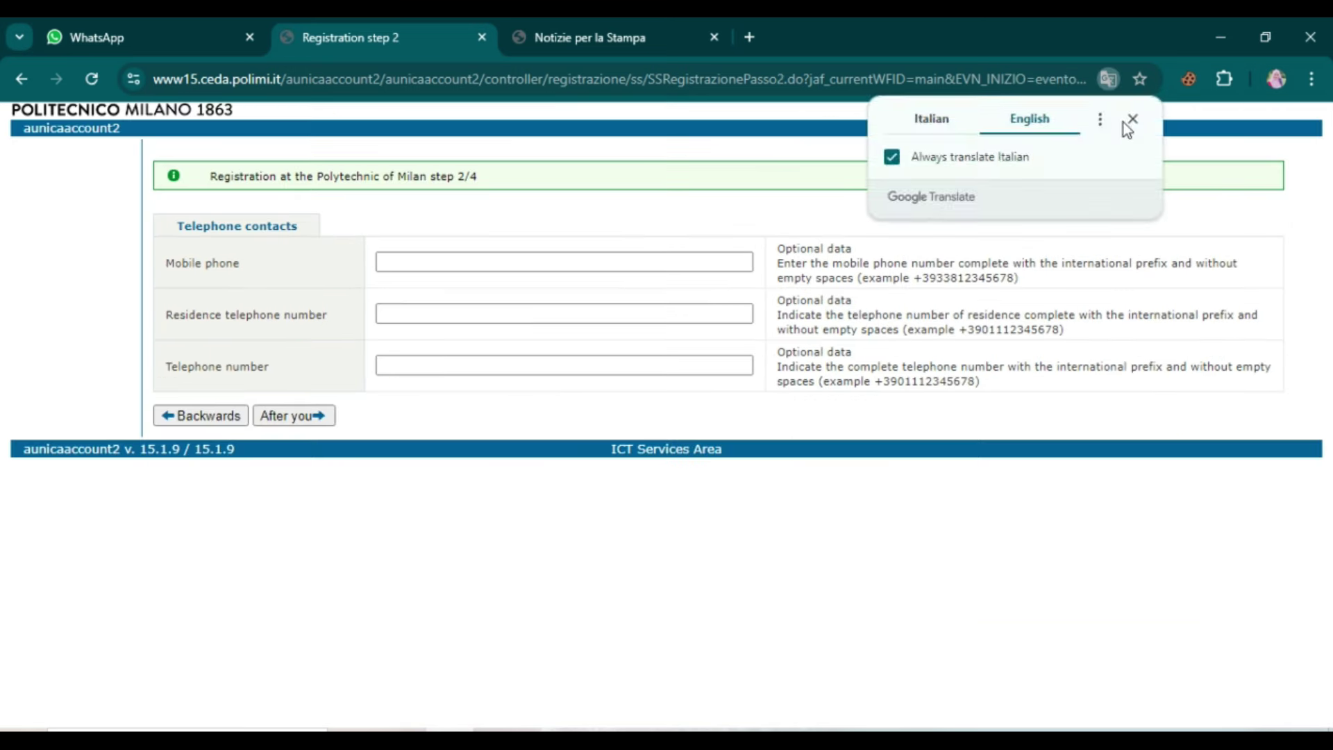
{"action": "left_click", "coordinate": [1125, 121]}
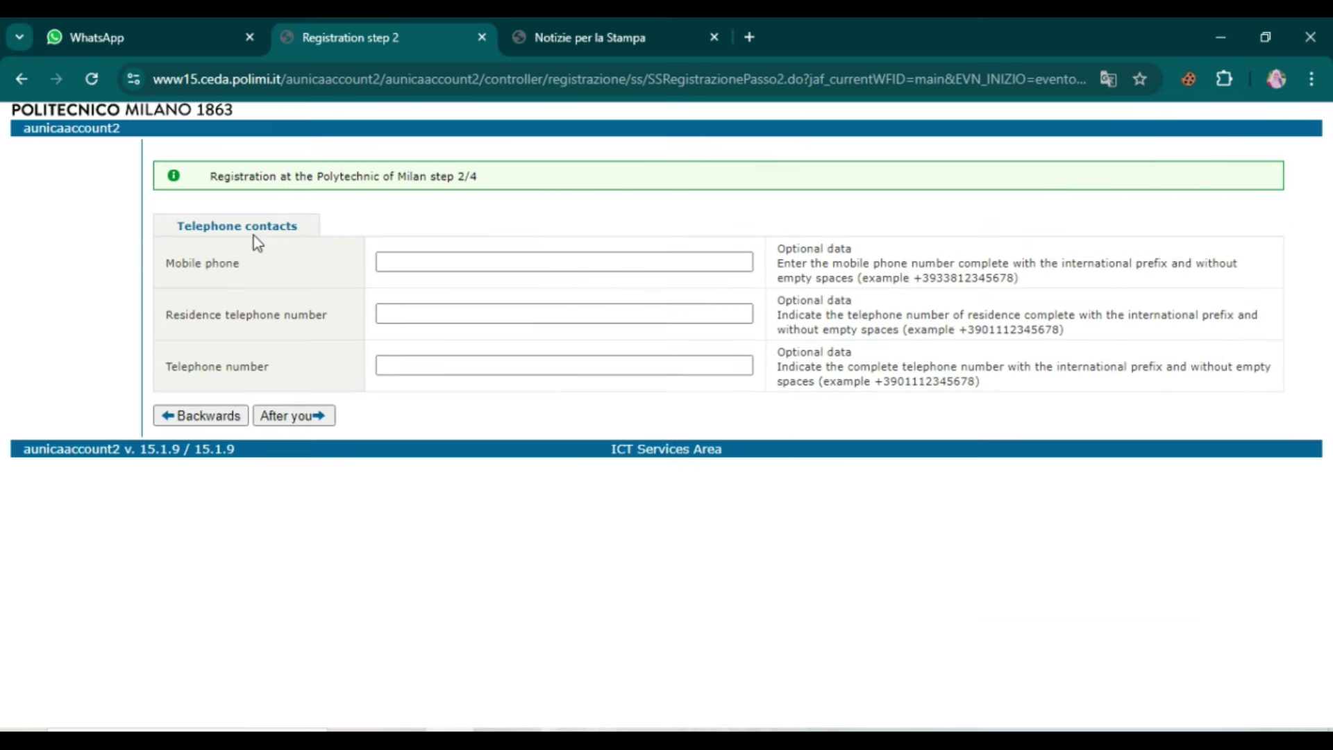
{"action": "left_click", "coordinate": [443, 271]}
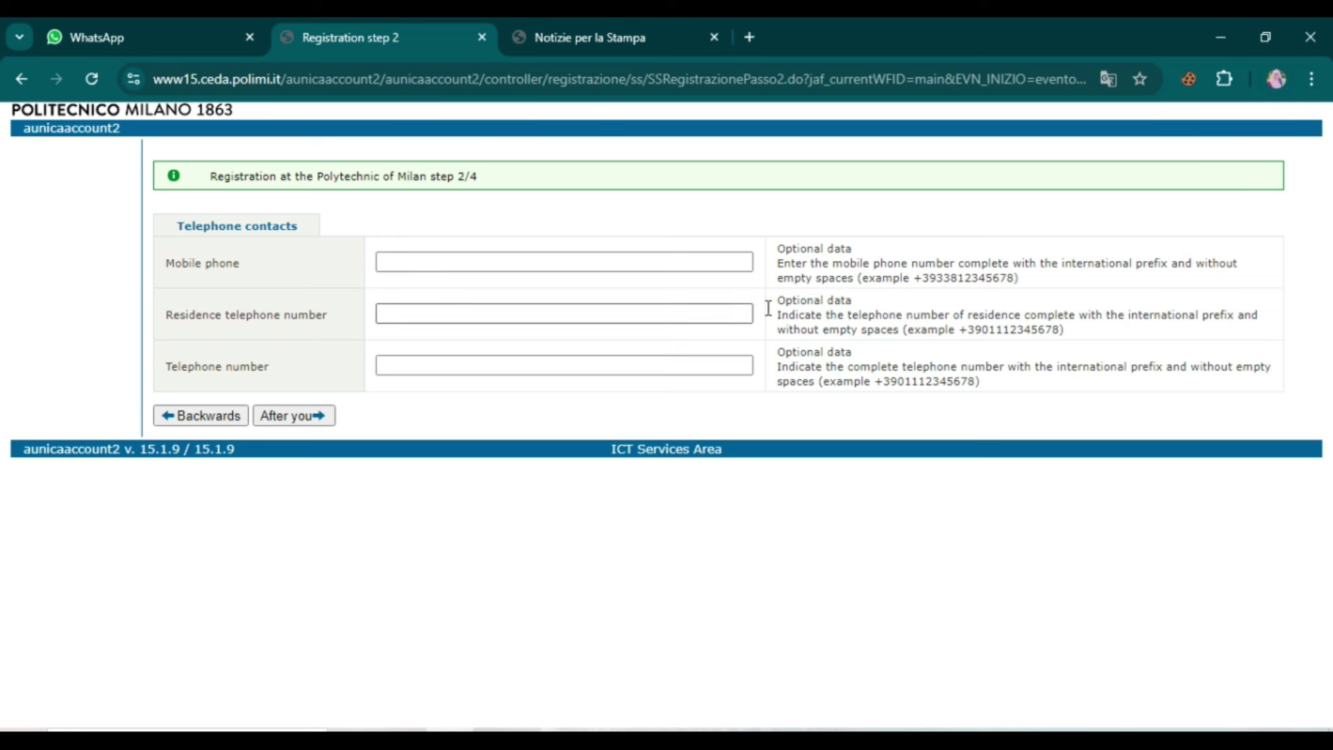
{"action": "left_click", "coordinate": [497, 303]}
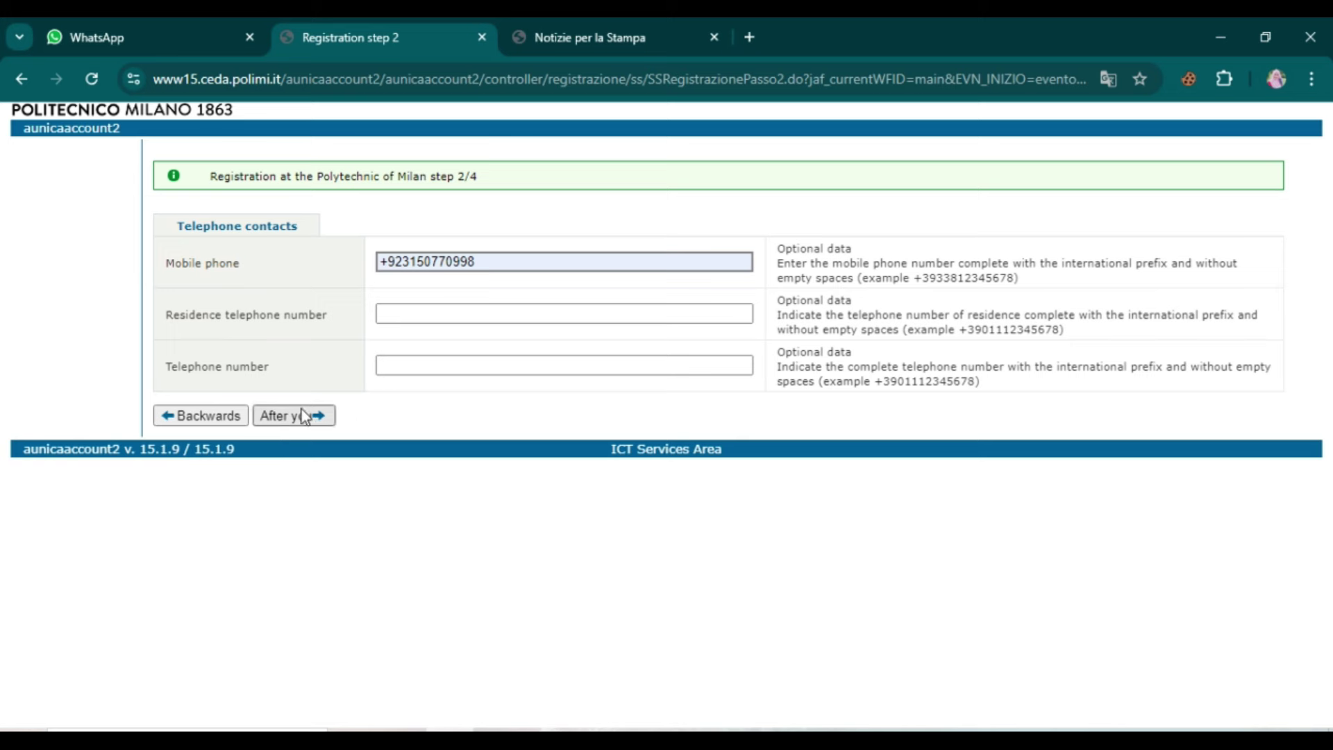
{"action": "left_click", "coordinate": [274, 421]}
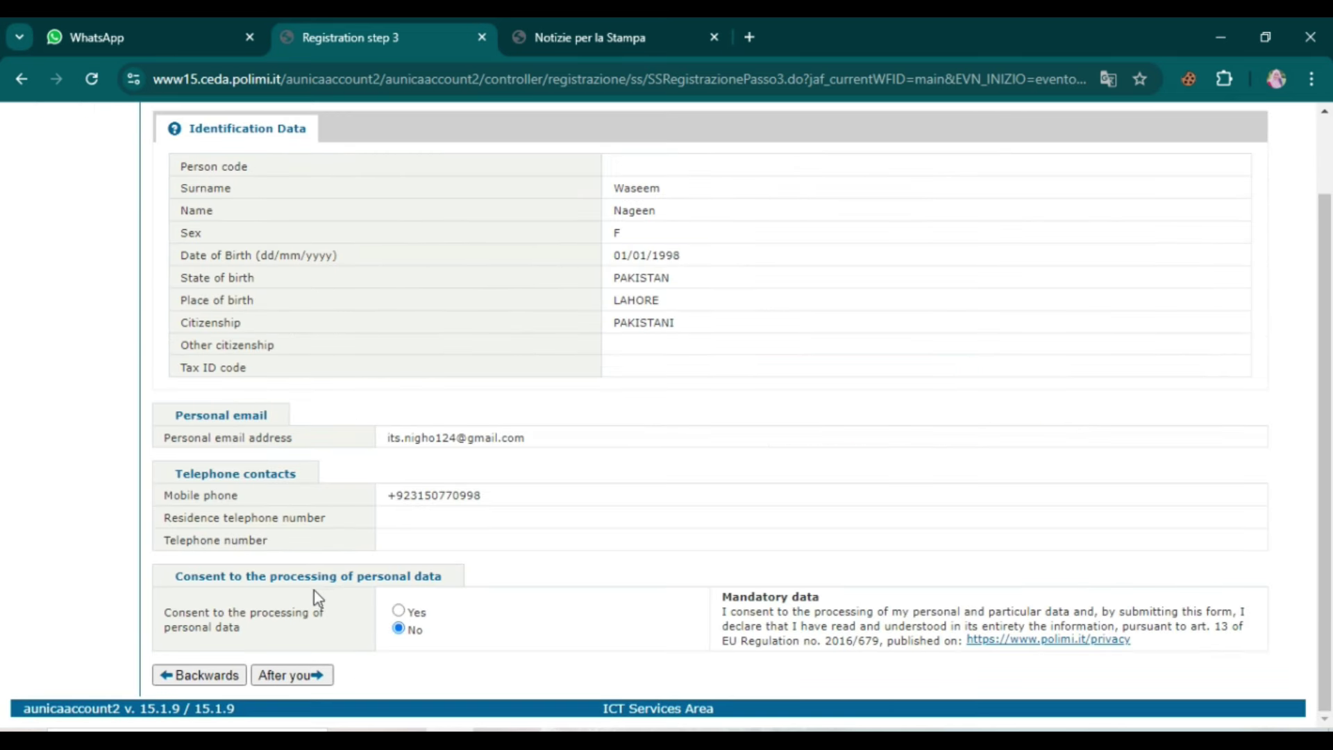
Step: Consent to personal data processing and submit the summary to reach password setup
{"action": "left_click", "coordinate": [400, 611]}
{"action": "left_click", "coordinate": [269, 676]}
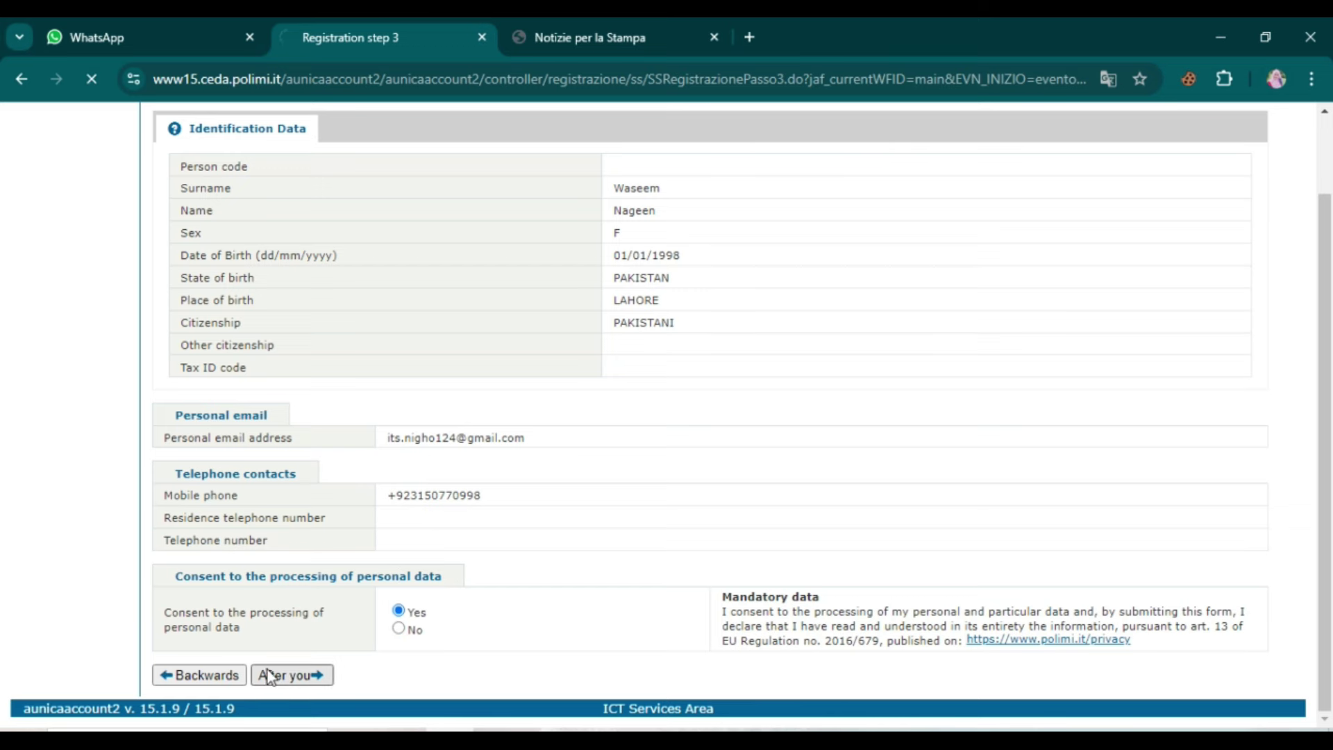
{"action": "left_click", "coordinate": [1133, 122]}
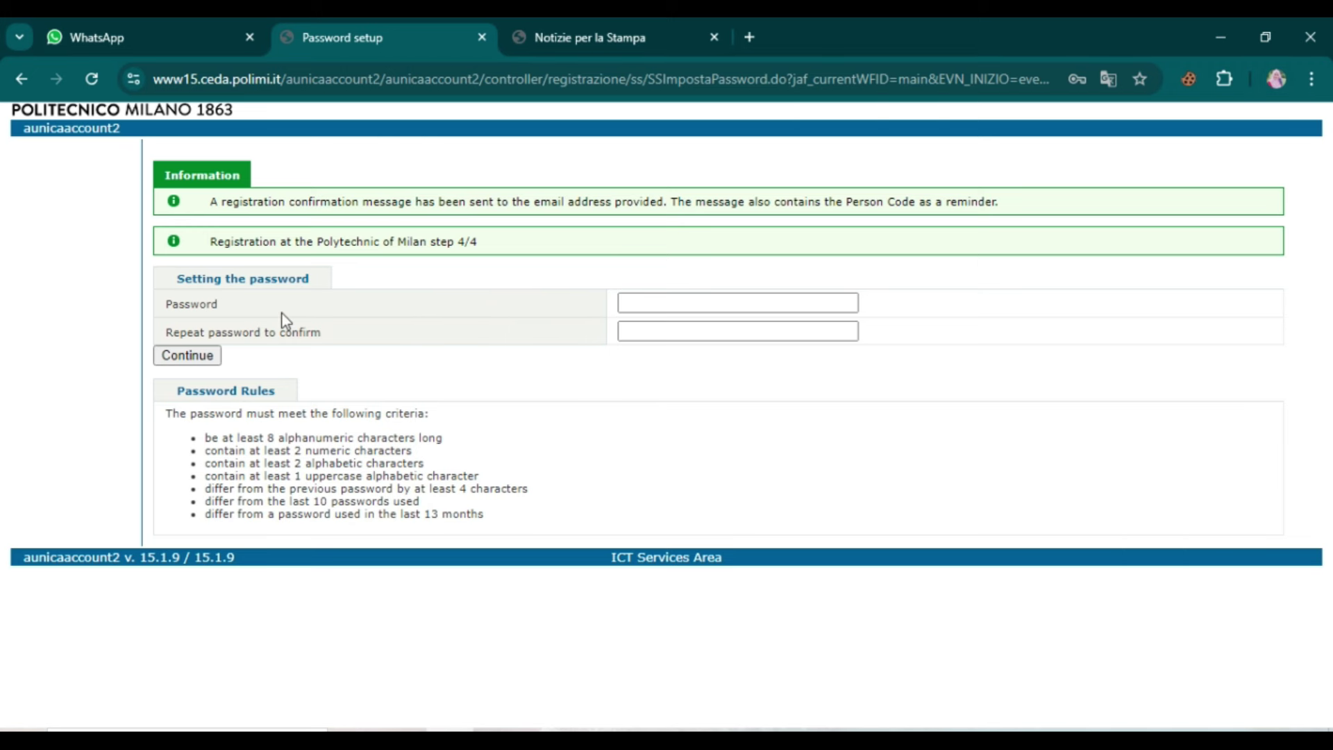
Step: Paste the new account password, confirm it, and submit
{"action": "left_click", "coordinate": [671, 303]}
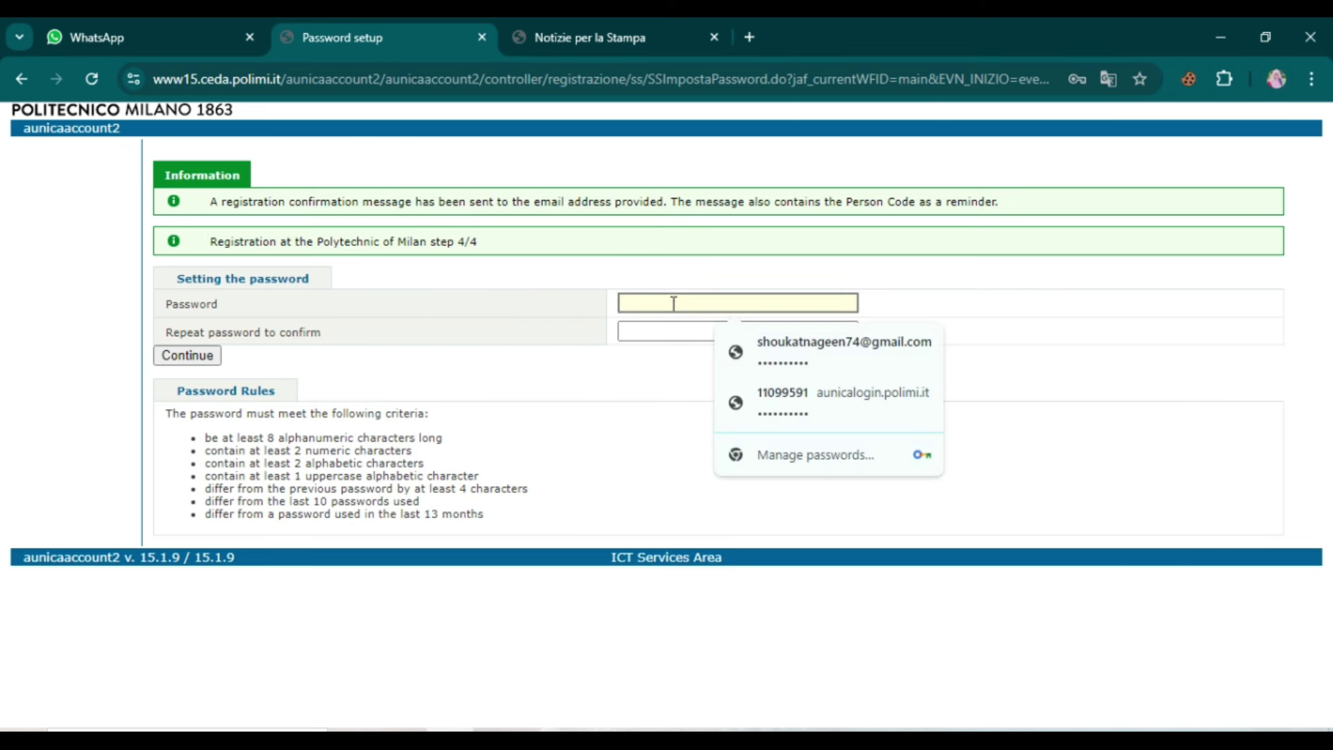
{"action": "key", "text": "ctrl+v"}
{"action": "key", "text": "Tab"}
{"action": "key", "text": "ctrl+v"}
{"action": "left_click", "coordinate": [188, 355]}
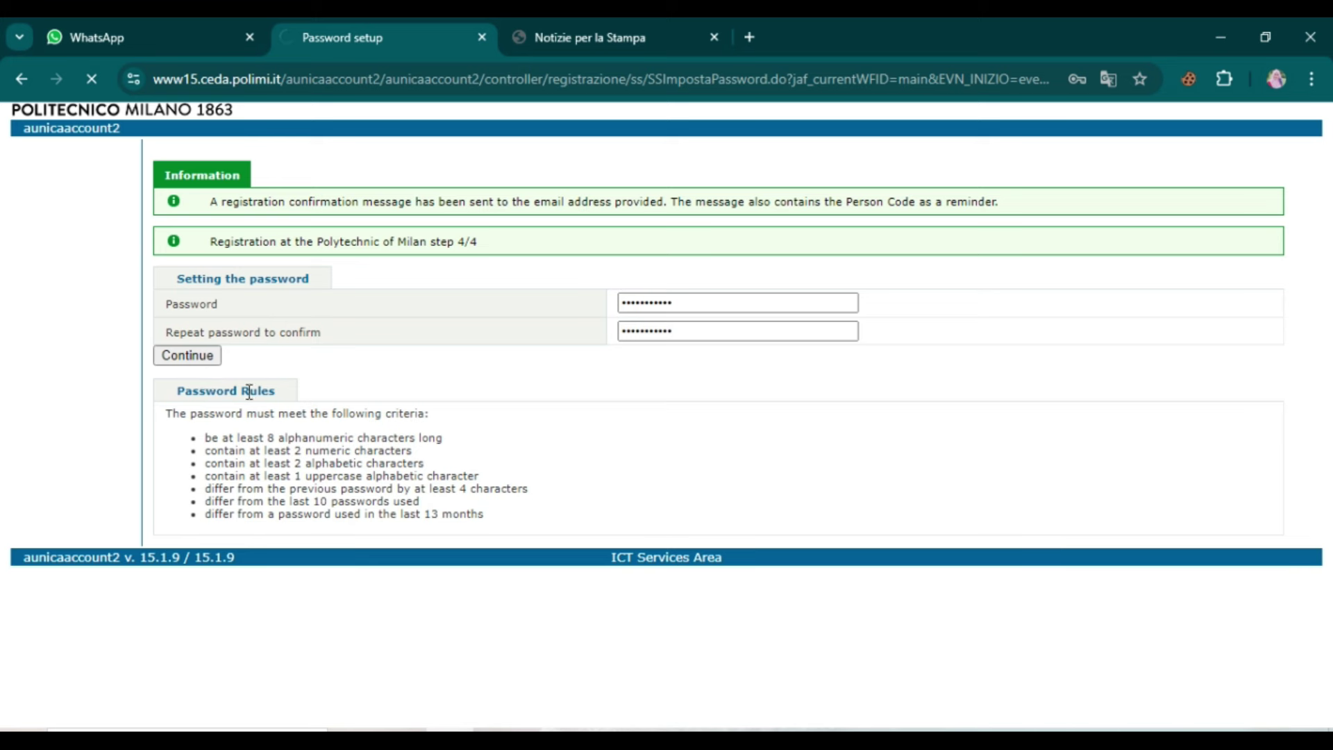
{"action": "left_click", "coordinate": [1131, 119]}
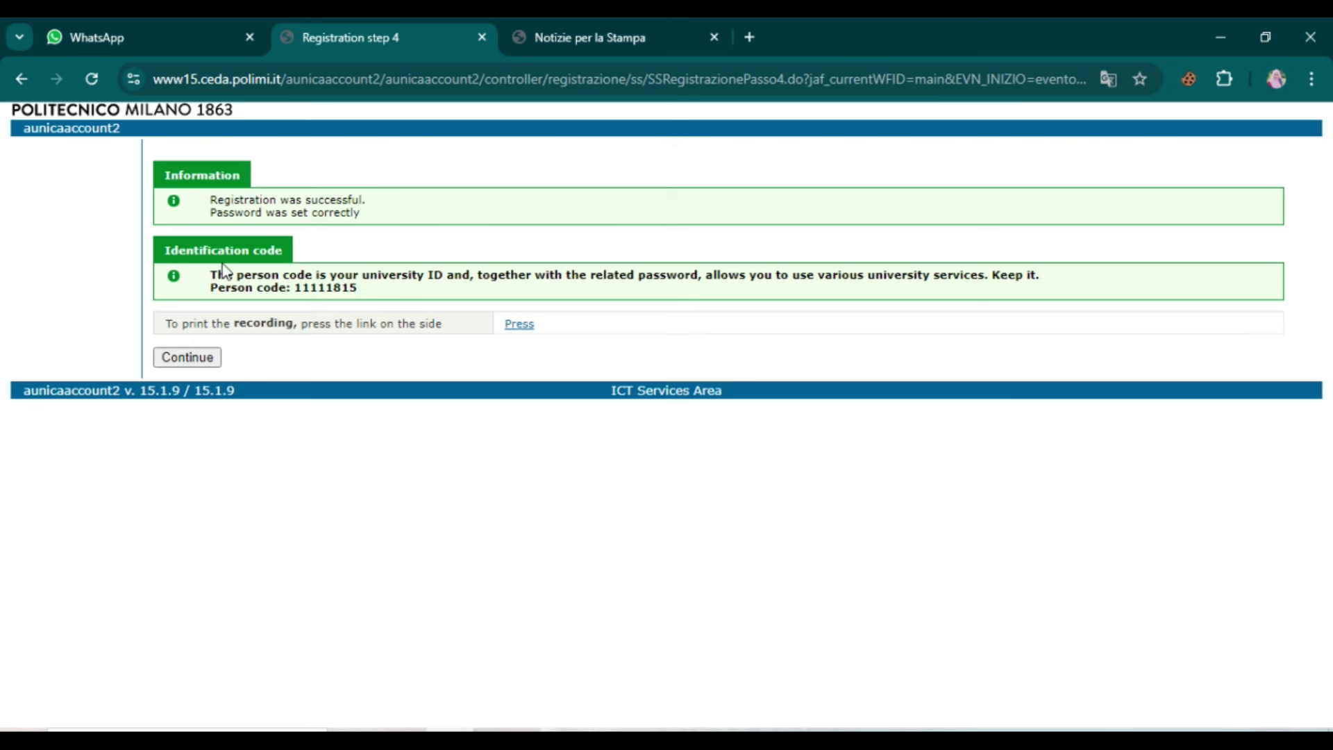
Step: Select the issued person code on the confirmation page, then continue to sign-in
{"action": "left_click_drag", "start_coordinate": [213, 272], "coordinate": [379, 290]}
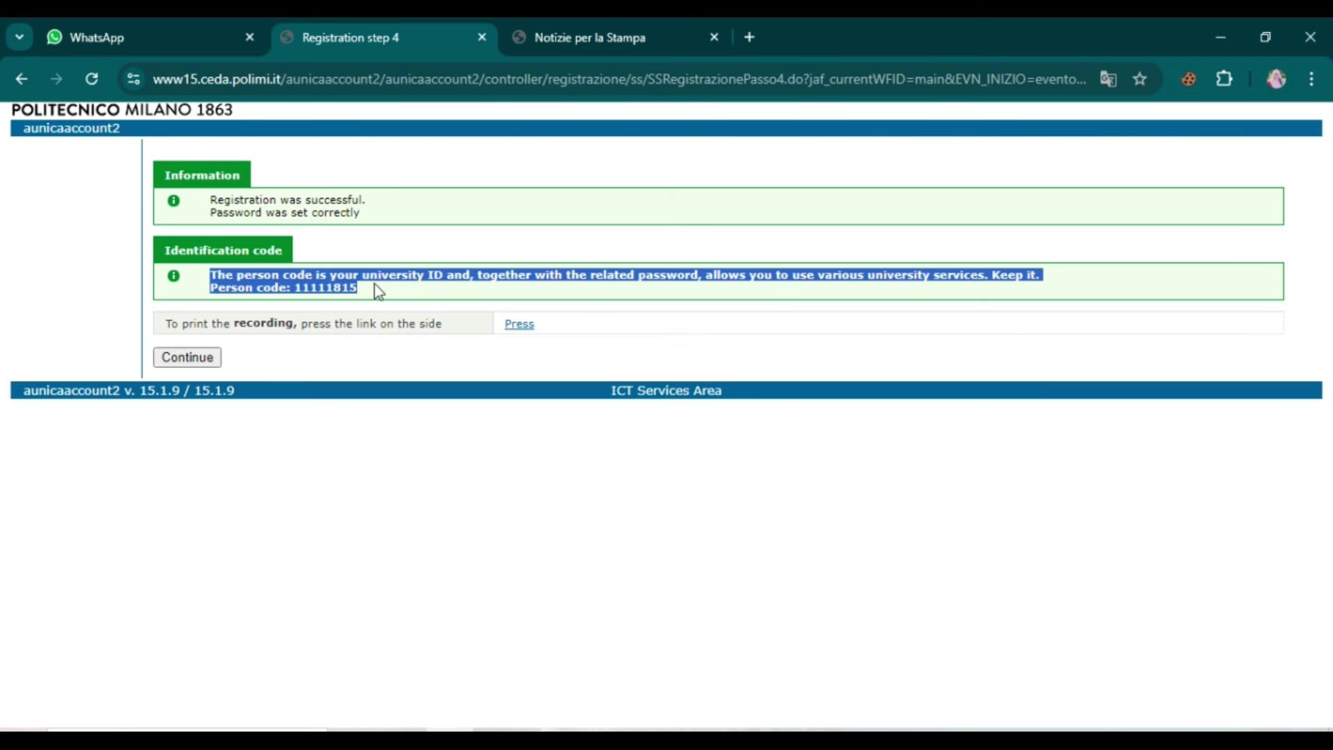
{"action": "left_click", "coordinate": [404, 290]}
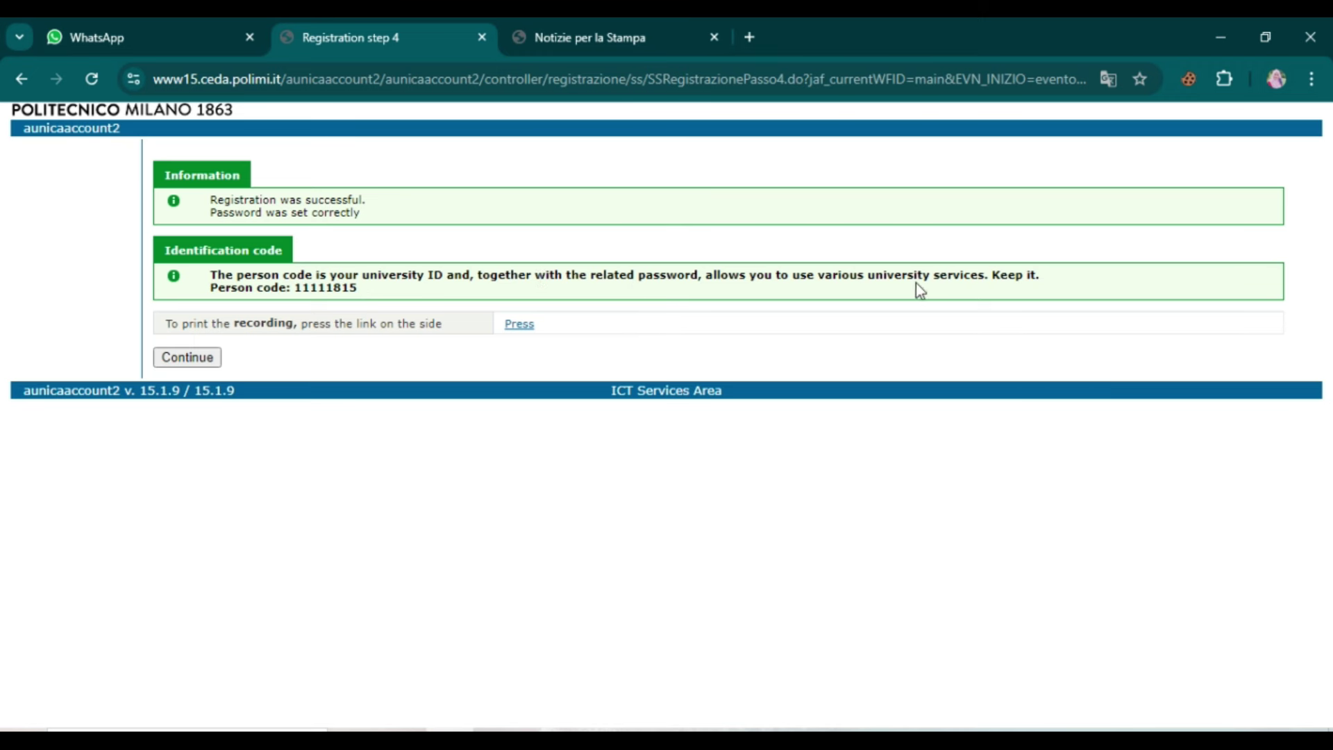
{"action": "left_click_drag", "start_coordinate": [209, 286], "coordinate": [363, 287]}
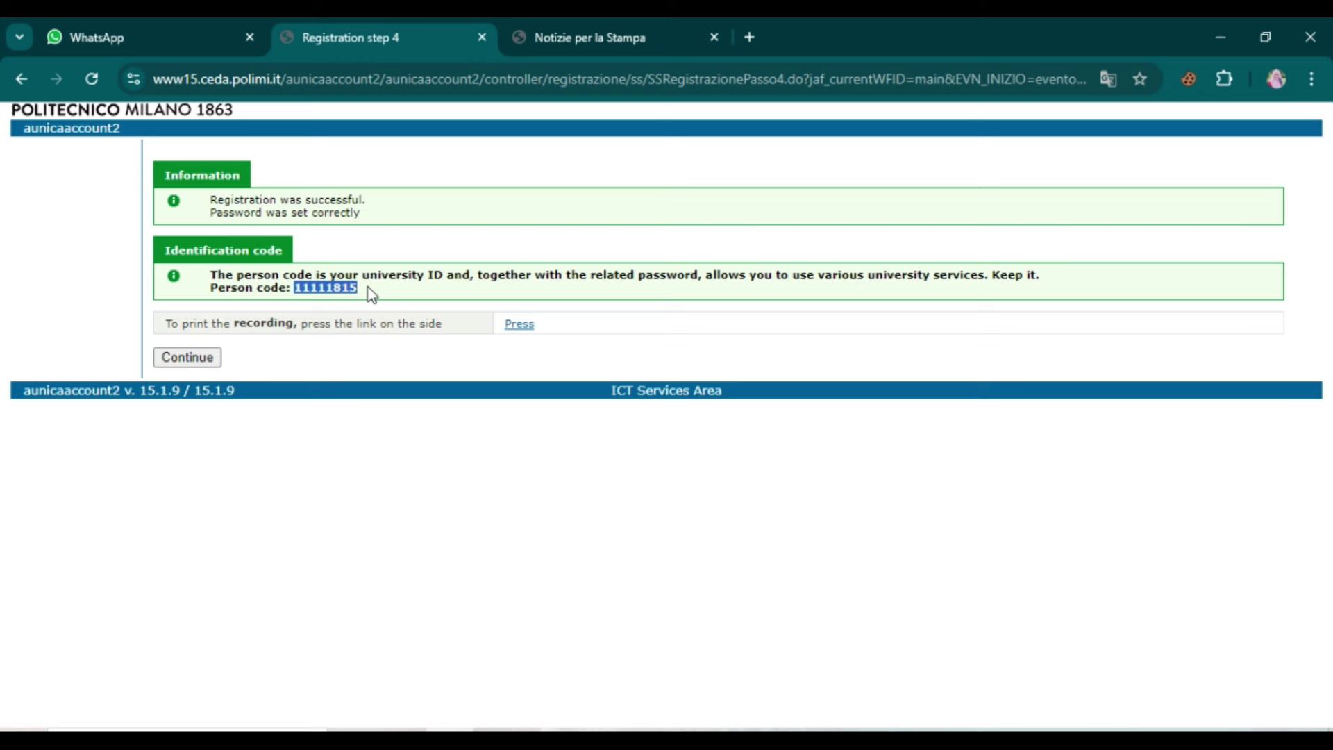
{"action": "left_click", "coordinate": [188, 356]}
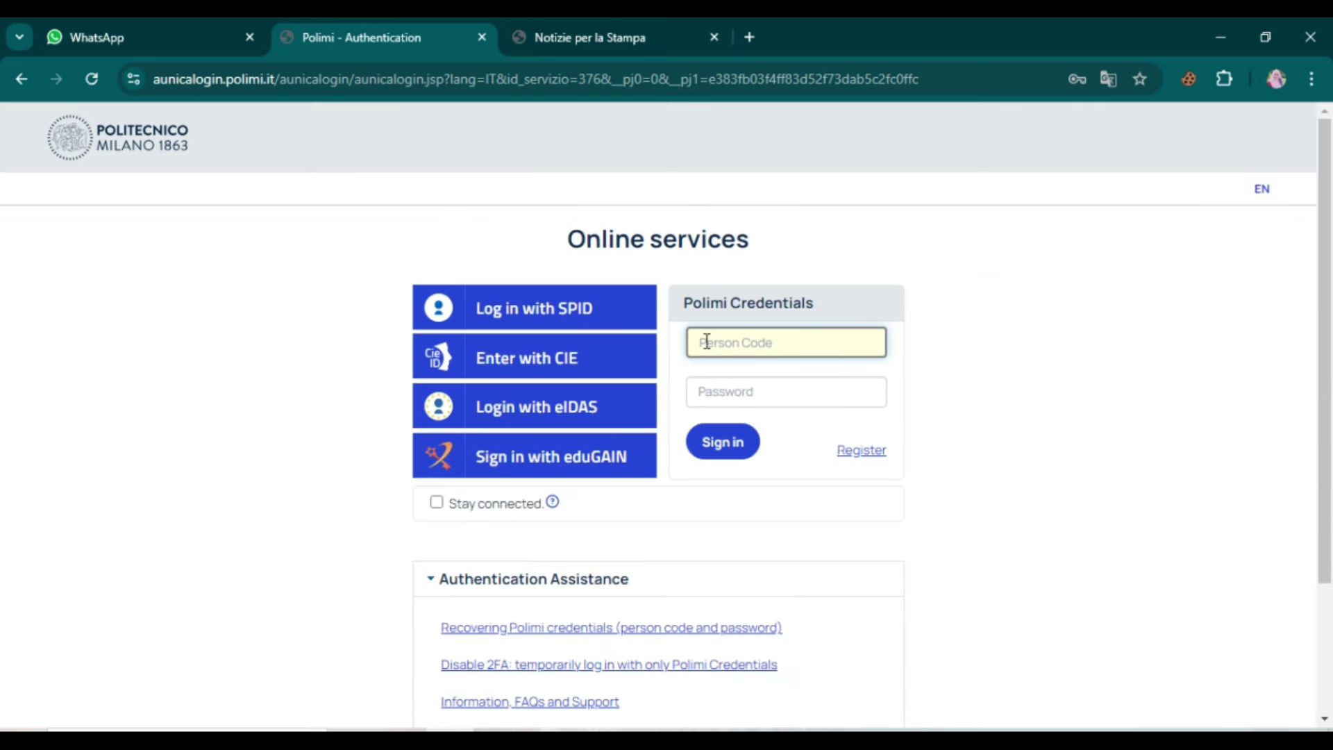
Step: Sign in with the new person code and account password
{"action": "left_click", "coordinate": [730, 339]}
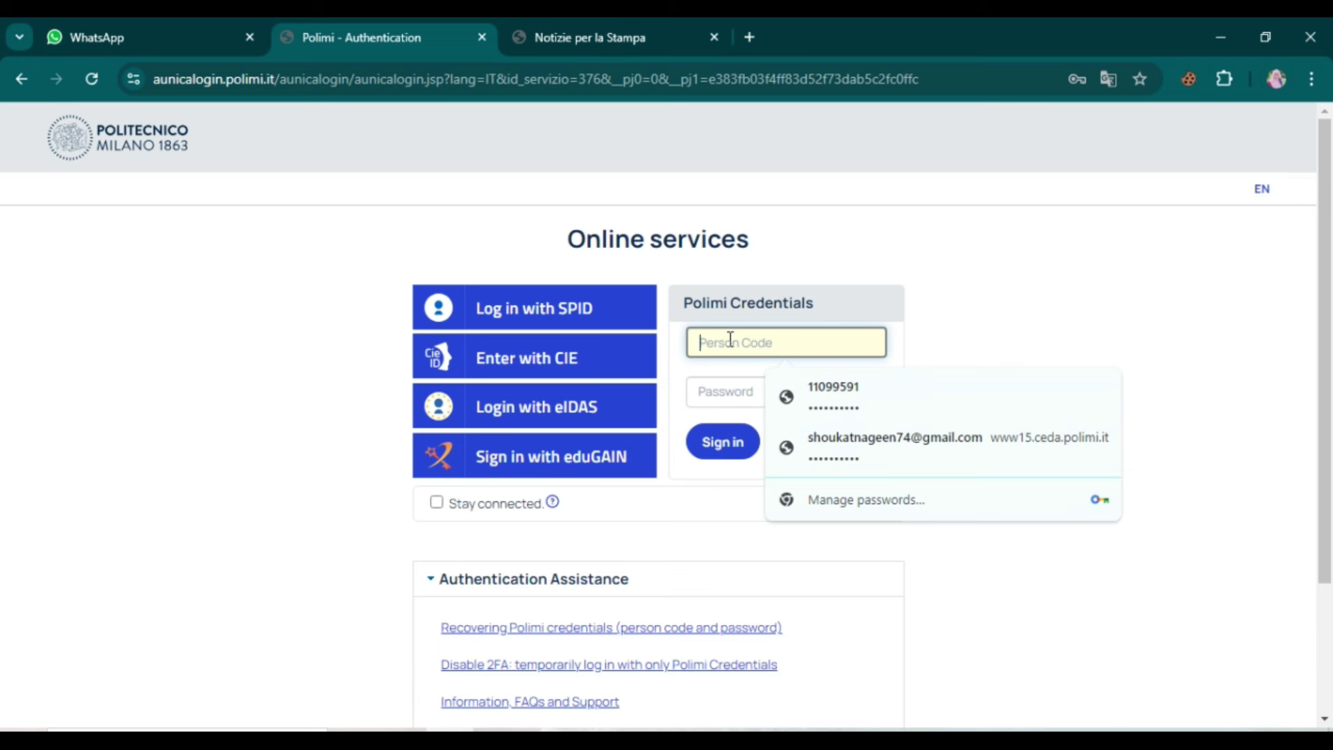
{"action": "left_click", "coordinate": [727, 389]}
{"action": "type", "text": "*"}
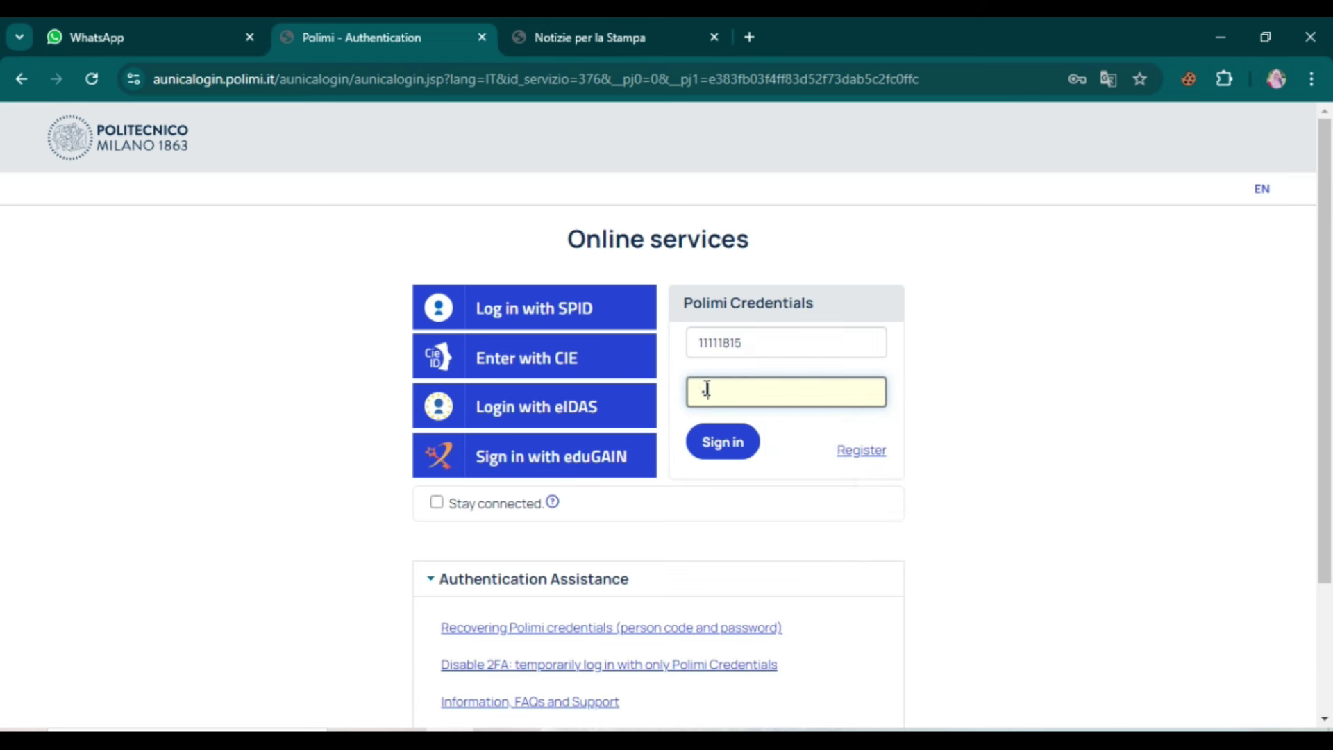
{"action": "type", "text": "**********"}
{"action": "left_click", "coordinate": [704, 453]}
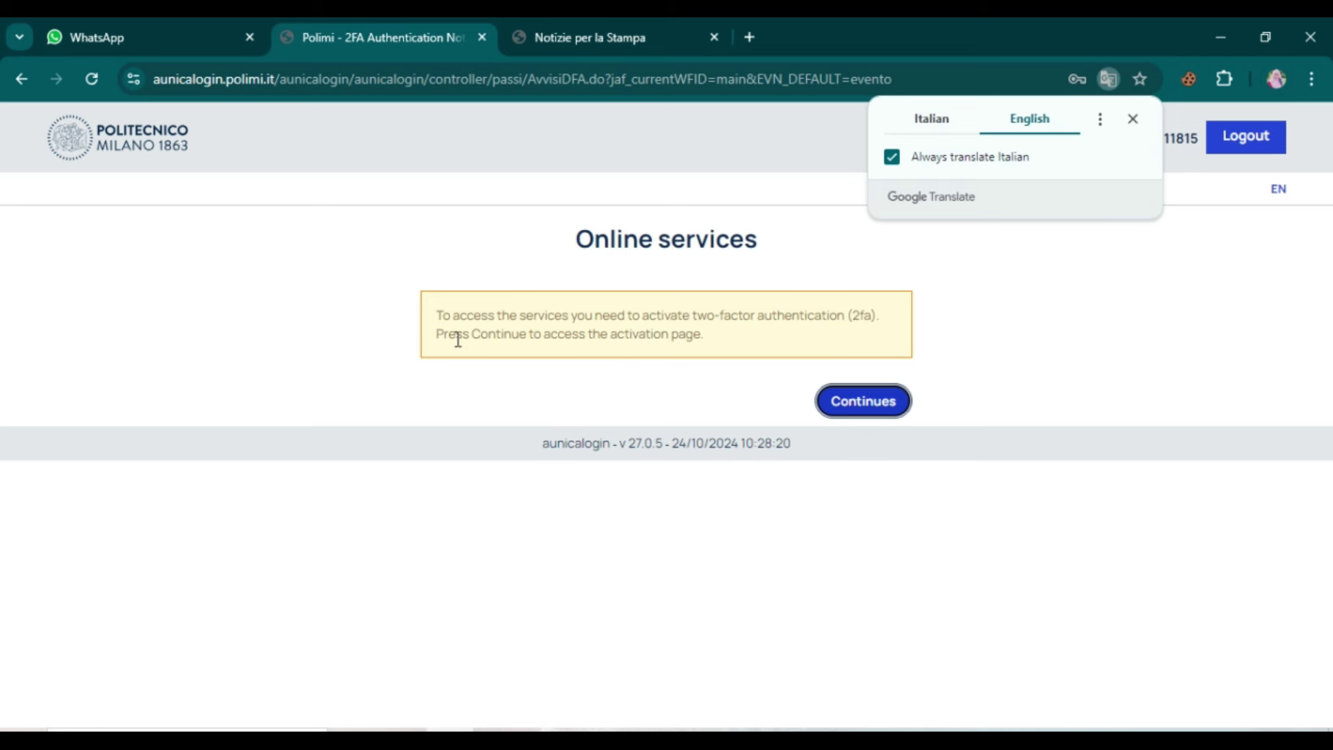
Step: Try activating 2FA via SPID/CIE/eIDAS, then log out and confirm
{"action": "left_click", "coordinate": [865, 415]}
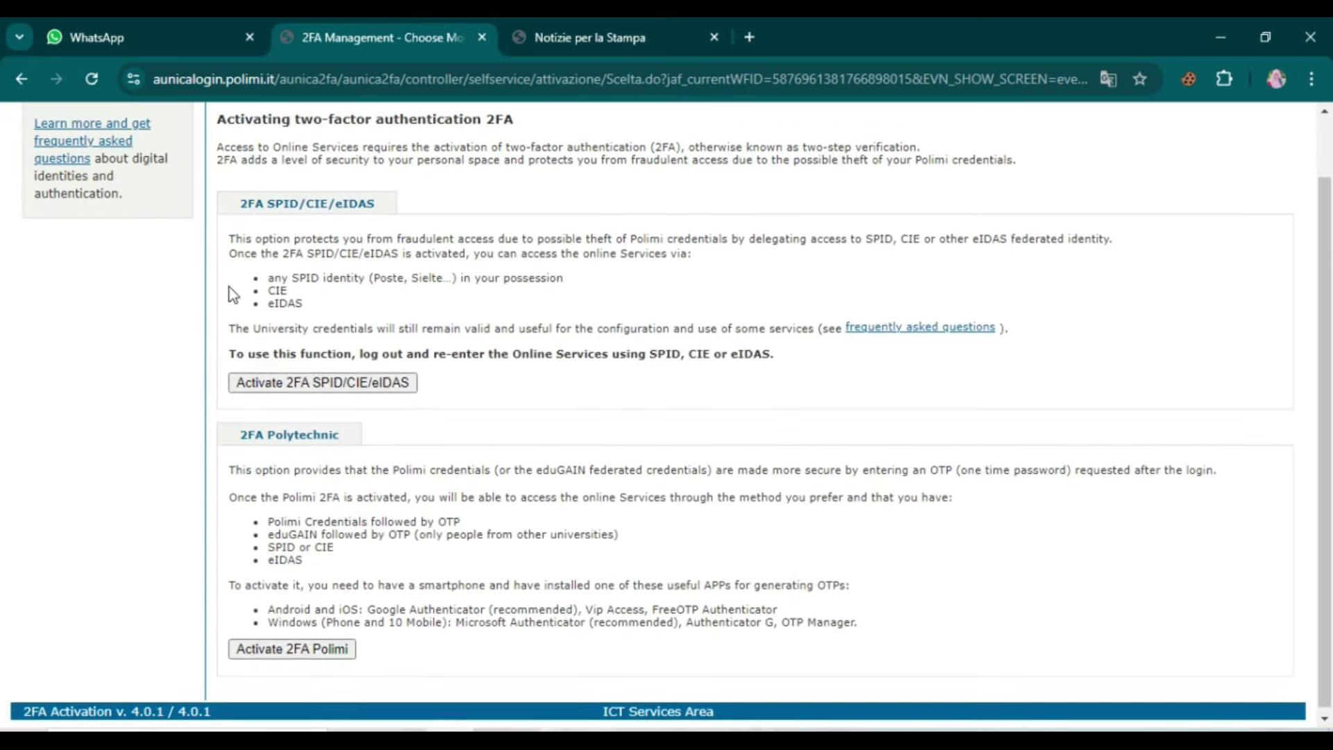
{"action": "scroll", "coordinate": [234, 295], "scroll_direction": "up", "scroll_amount": 1}
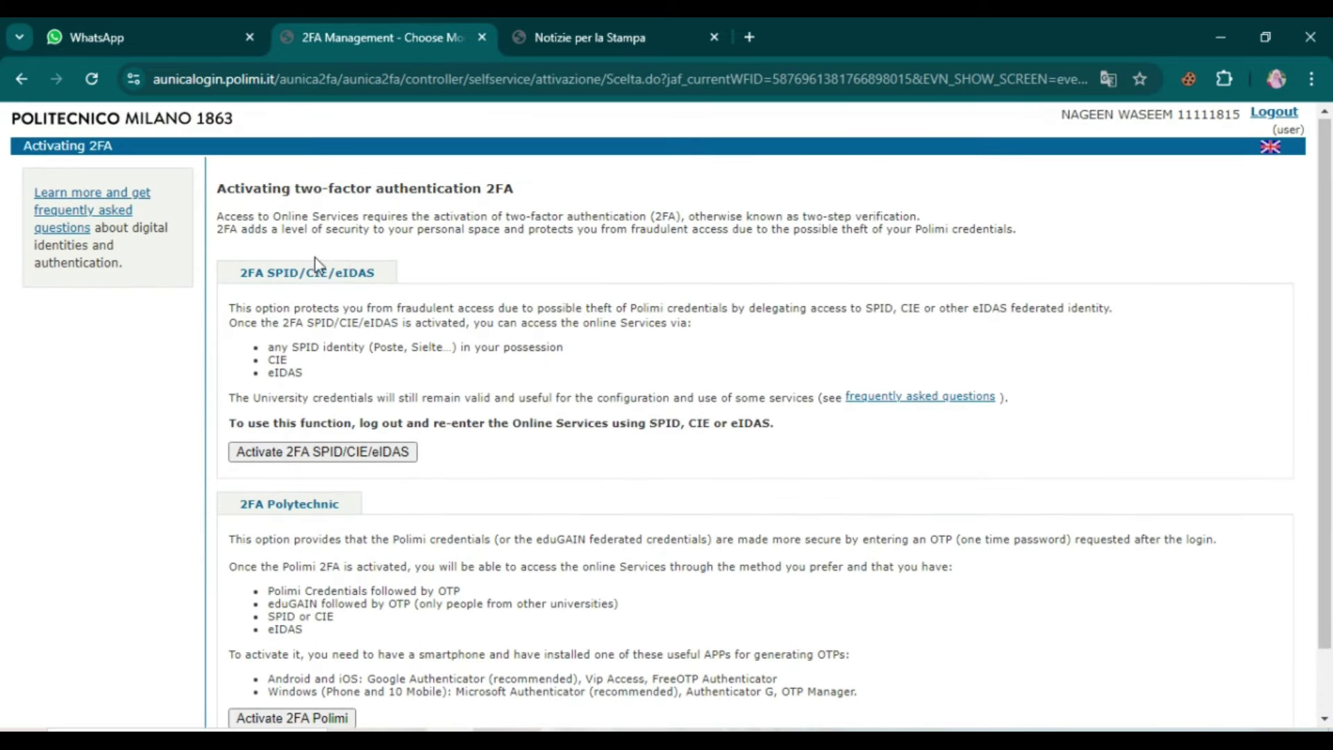
{"action": "left_click", "coordinate": [290, 460]}
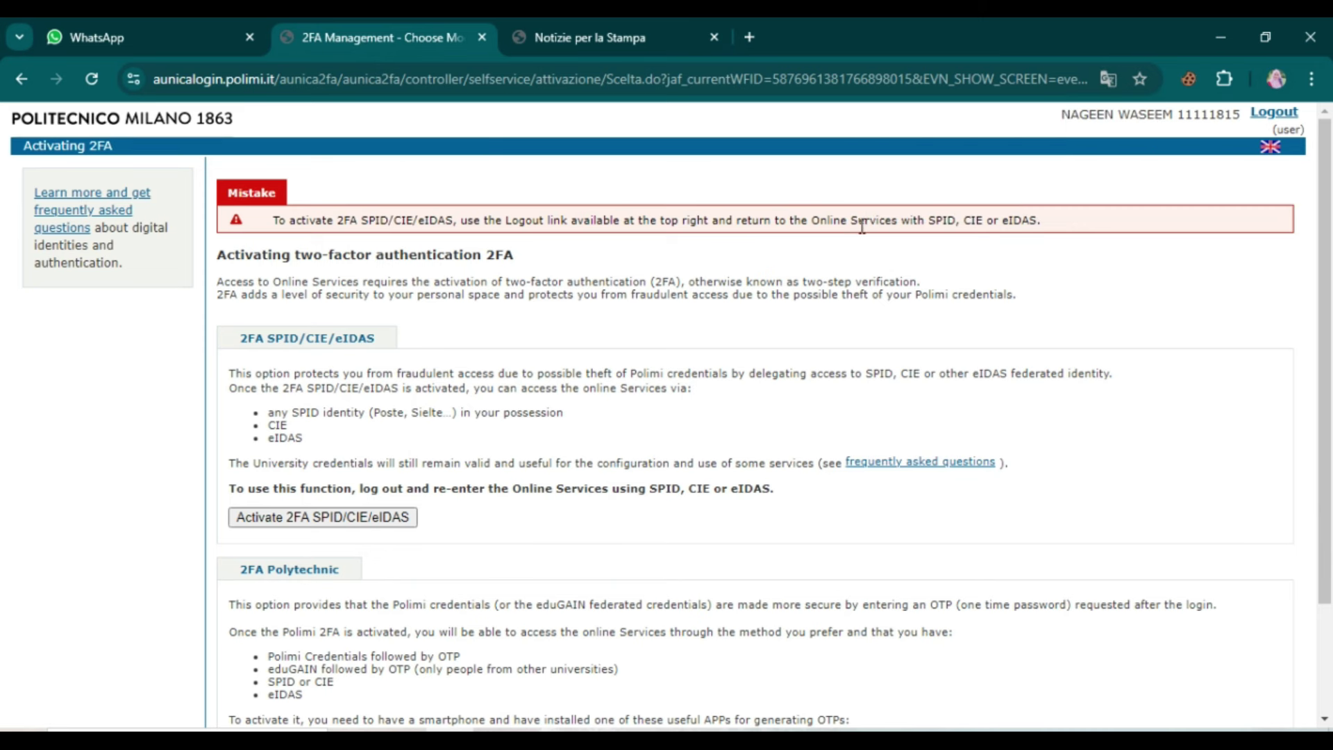
{"action": "left_click", "coordinate": [1265, 113]}
{"action": "left_click", "coordinate": [856, 327]}
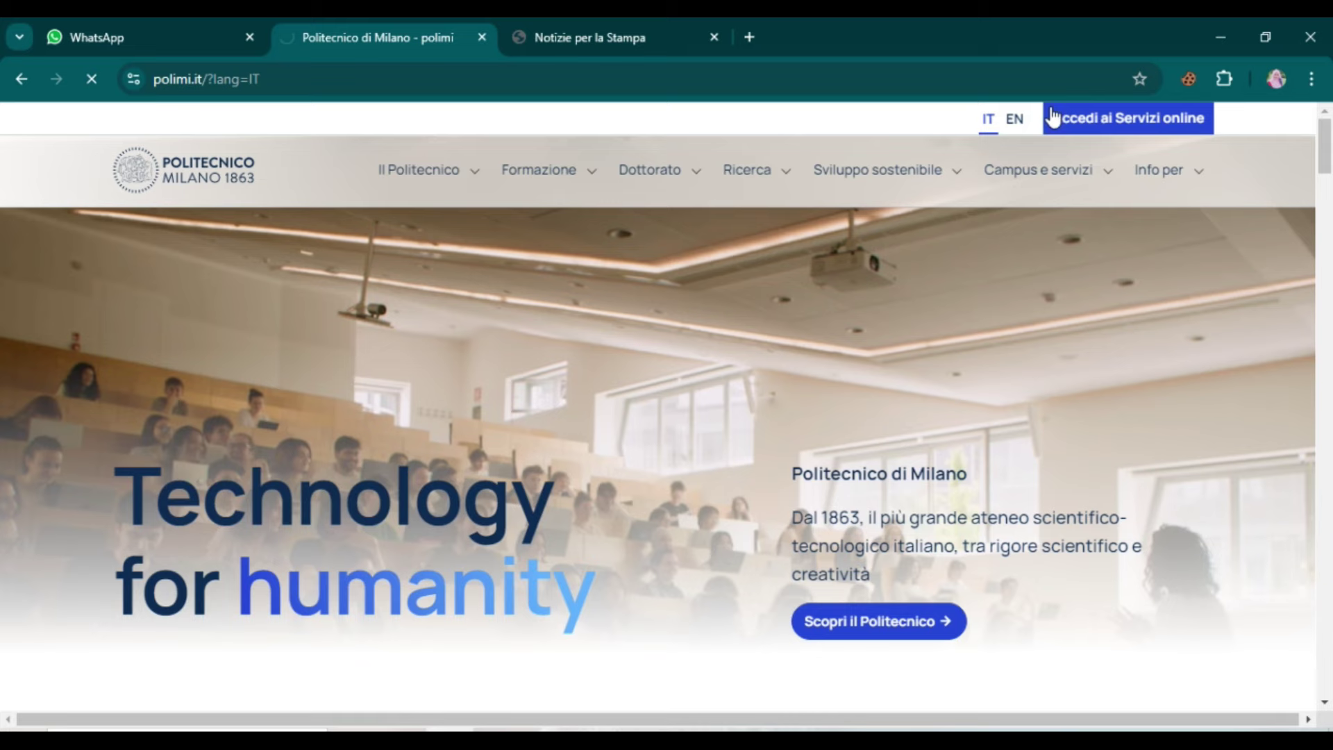
Step: Sign back in with the saved person code and password and continue to 2FA Polimi activation
{"action": "left_click", "coordinate": [1049, 116]}
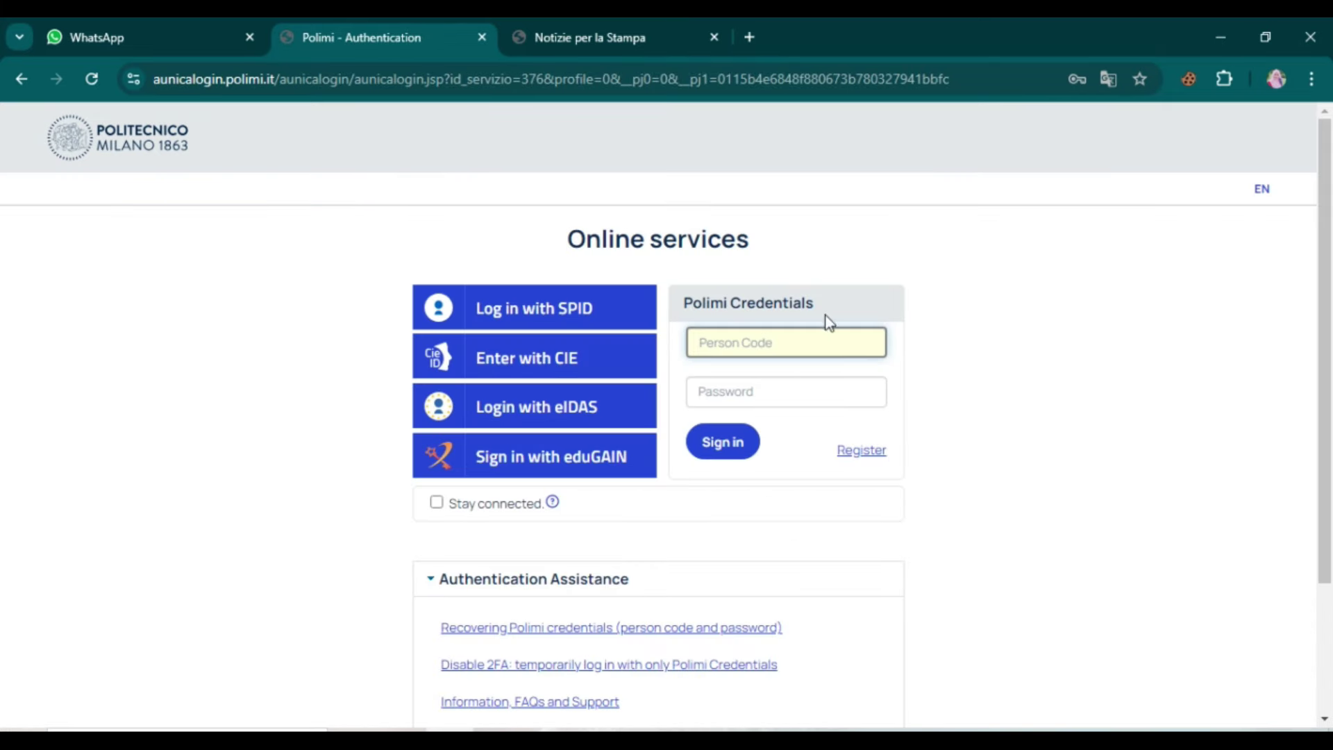
{"action": "left_click", "coordinate": [802, 345]}
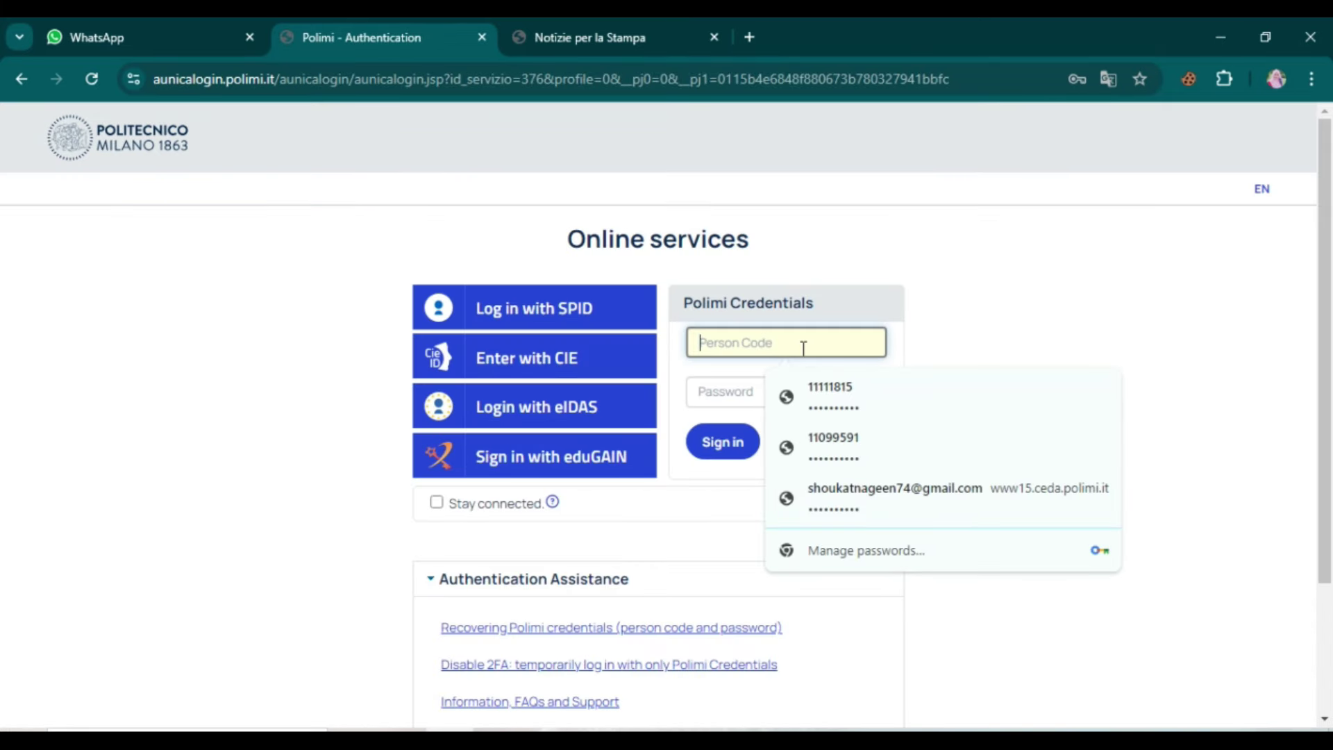
{"action": "left_click", "coordinate": [829, 395]}
{"action": "left_click", "coordinate": [748, 387]}
{"action": "left_click", "coordinate": [722, 442]}
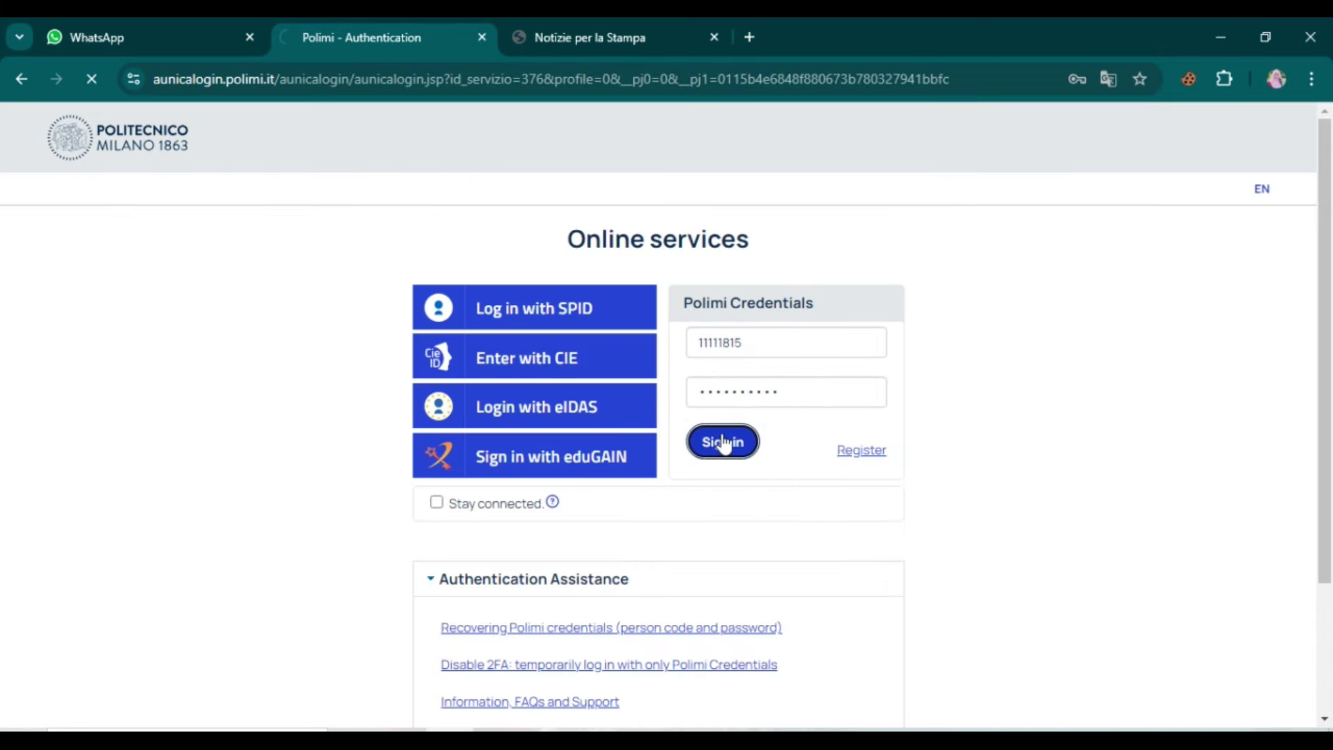
{"action": "left_click", "coordinate": [887, 412]}
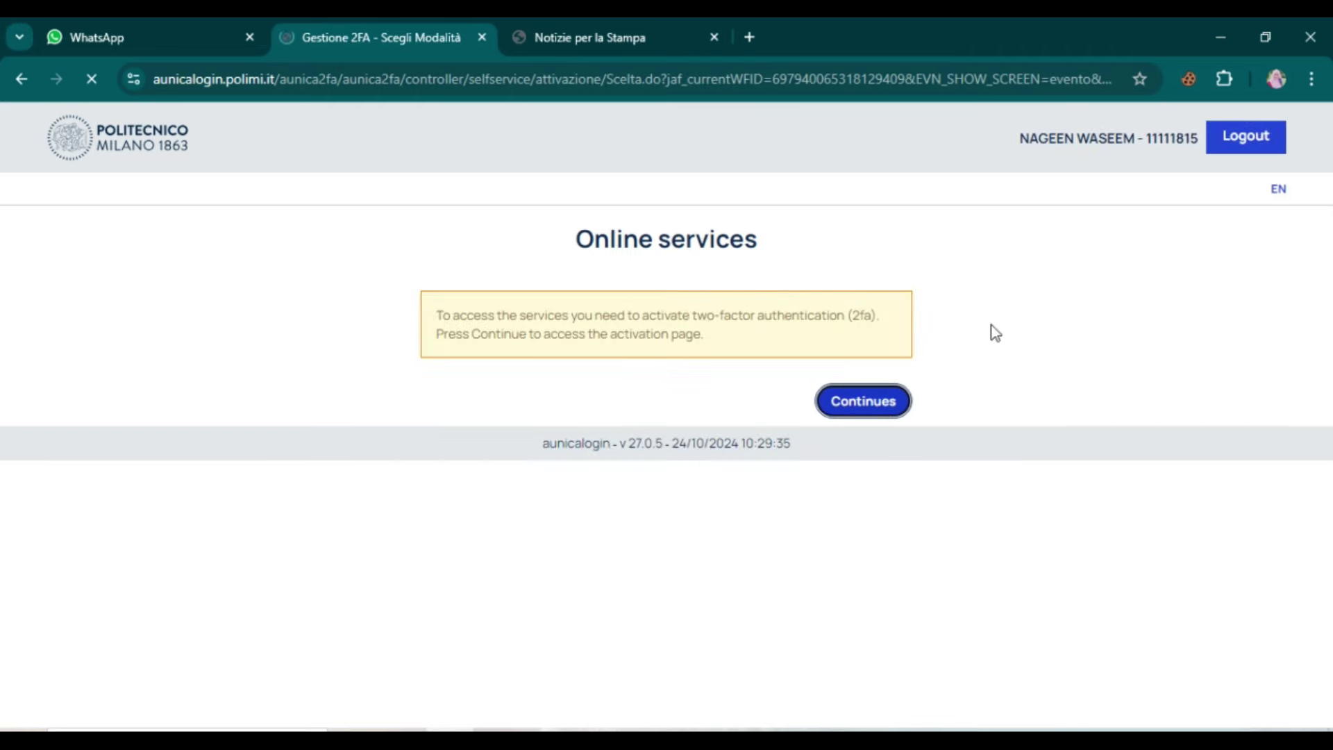
{"action": "scroll", "coordinate": [299, 655], "scroll_direction": "down", "scroll_amount": 3}
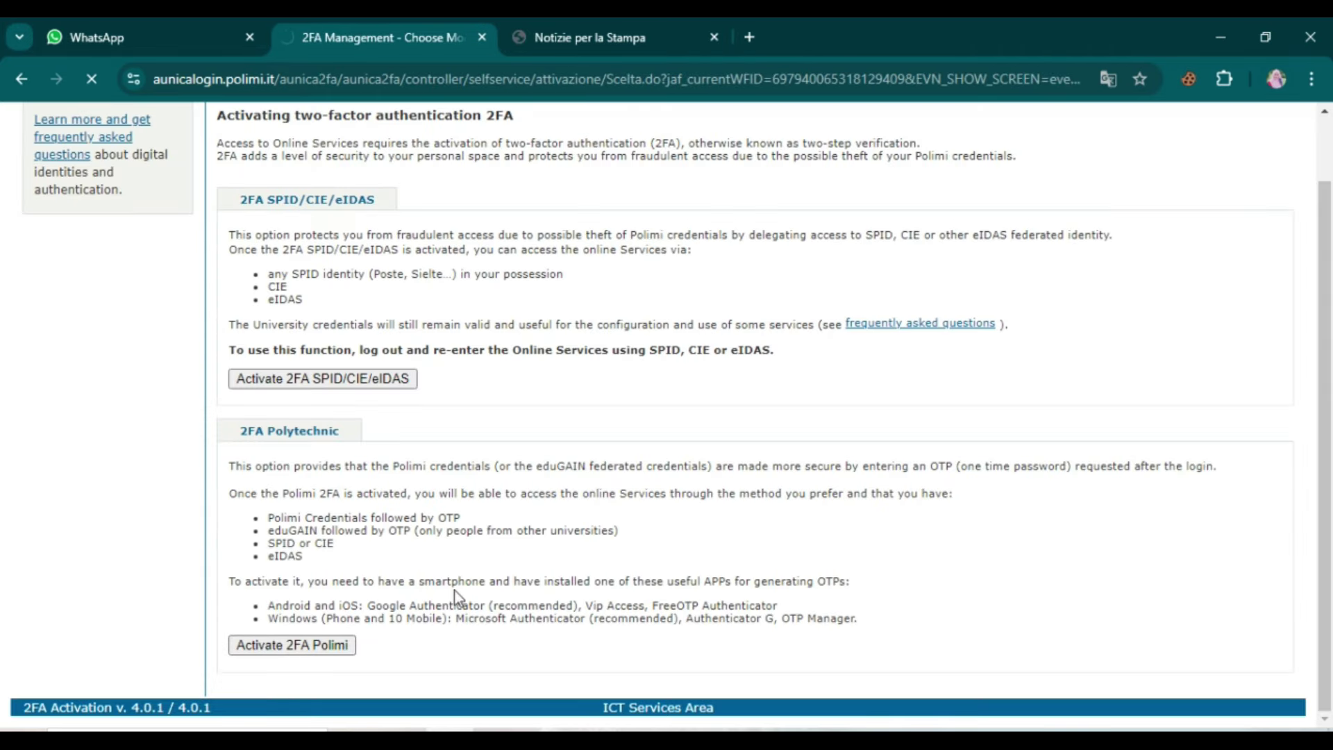
{"action": "left_click_drag", "start_coordinate": [372, 193], "coordinate": [490, 193]}
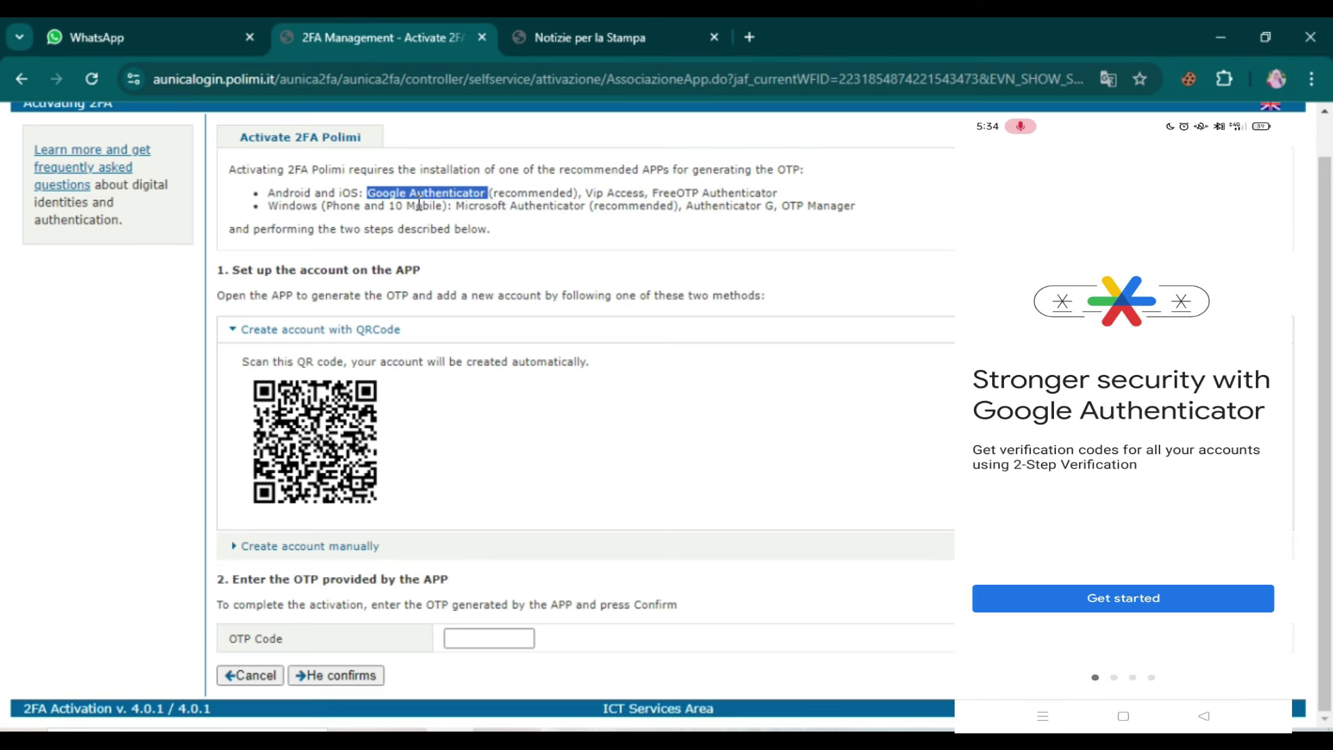
Step: Finish 2FA Polimi activation with the authenticator OTP and go on to Online Services
{"action": "left_click", "coordinate": [419, 204]}
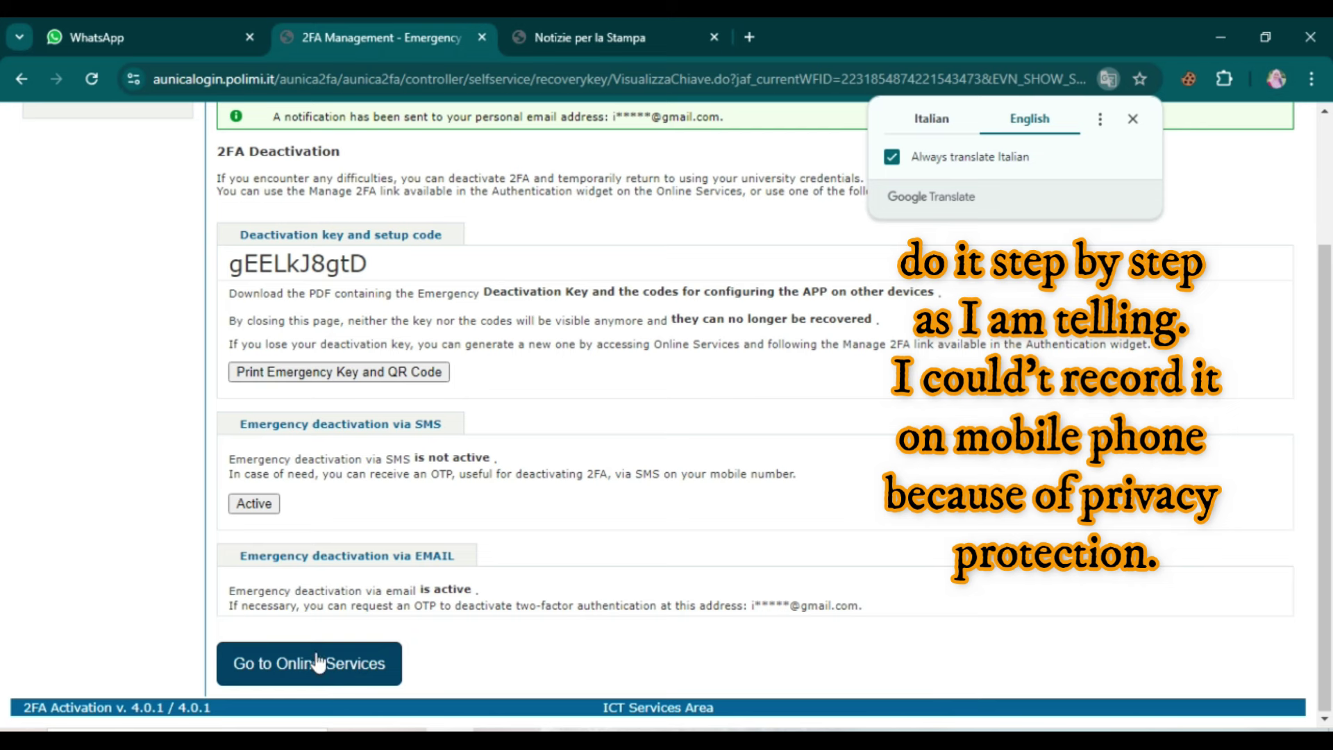
{"action": "left_click", "coordinate": [348, 656]}
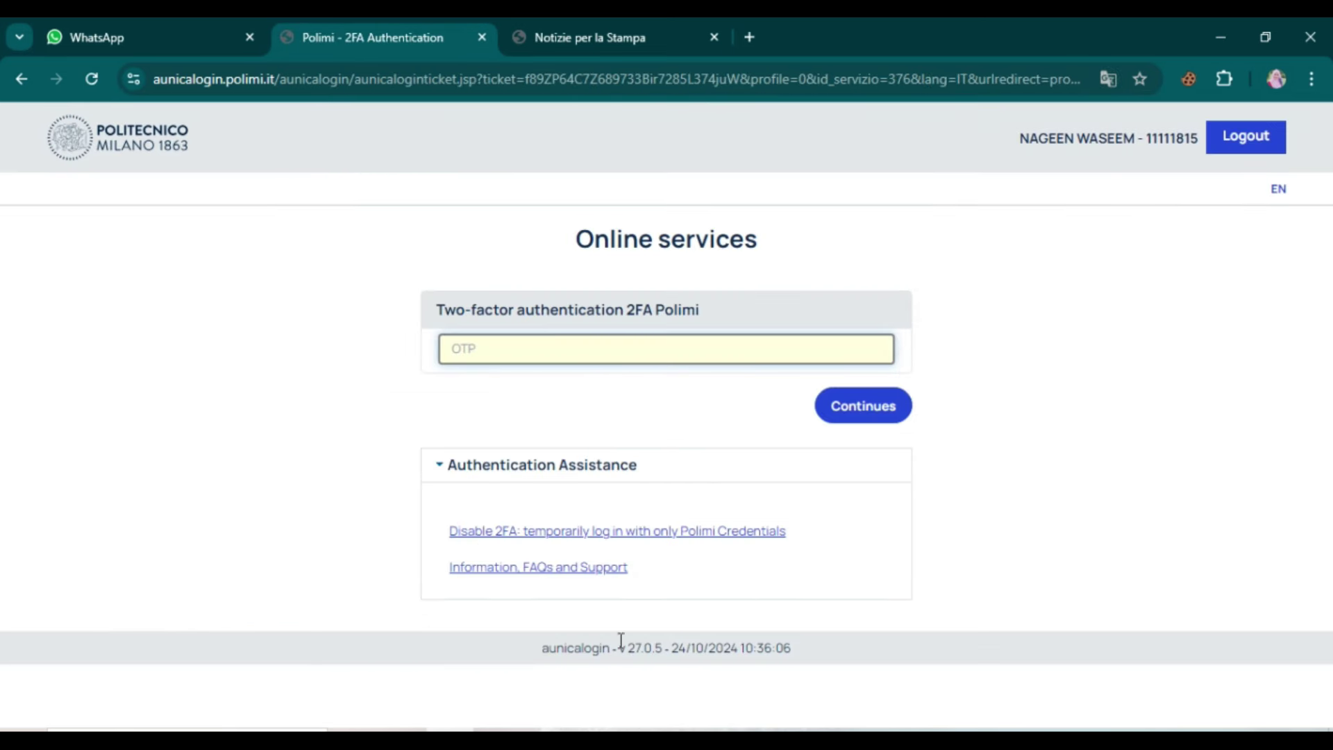
{"action": "right_click", "coordinate": [461, 729]}
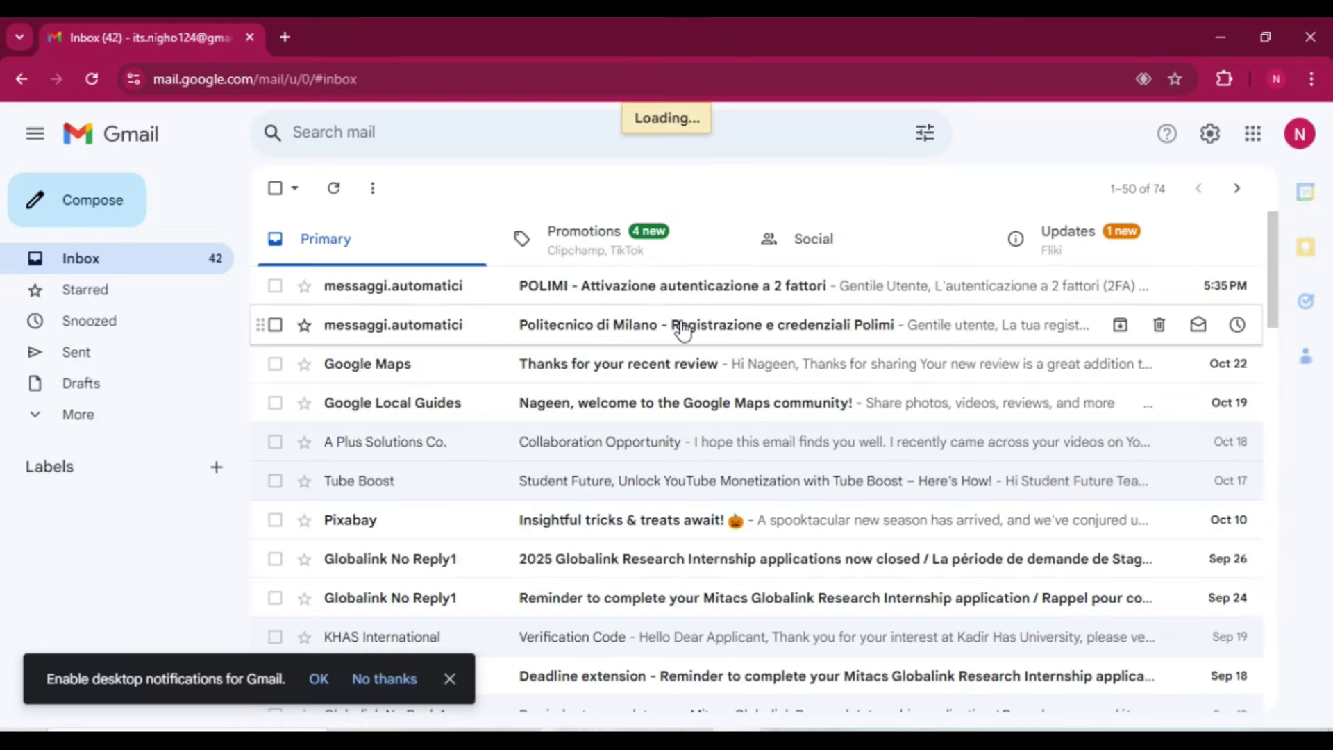
Step: Open the POLIMI 2FA activation email, translate it into English, and go back to the inbox
{"action": "left_click", "coordinate": [747, 295]}
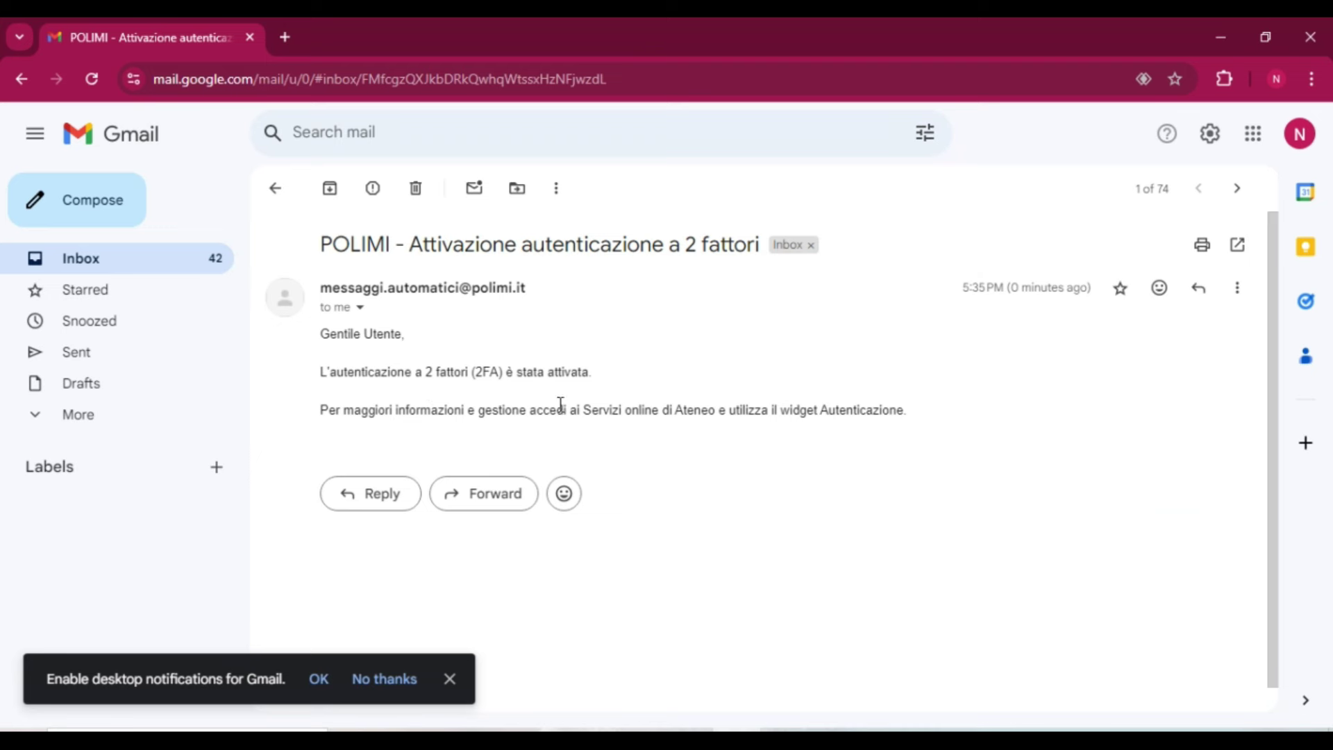
{"action": "right_click", "coordinate": [697, 381]}
{"action": "scroll", "coordinate": [789, 321], "scroll_direction": "down", "scroll_amount": 2}
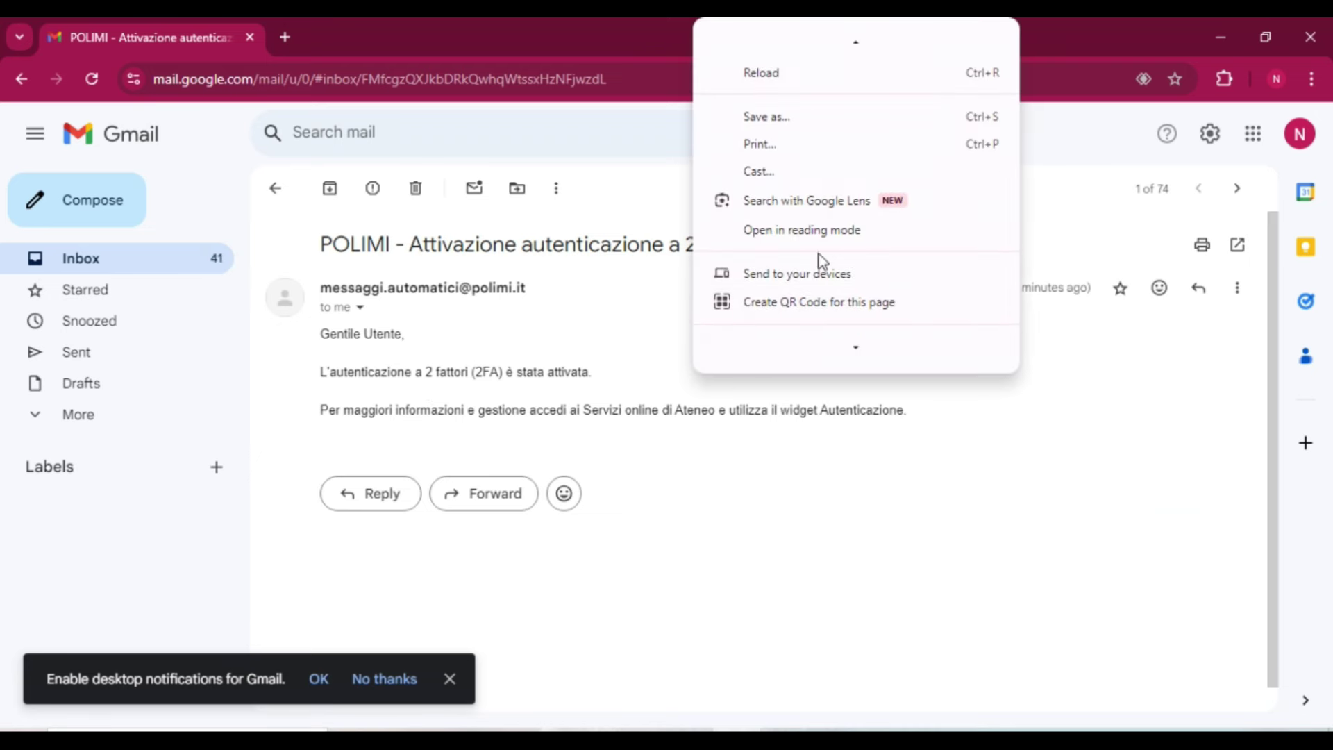
{"action": "left_click", "coordinate": [798, 272]}
{"action": "left_click", "coordinate": [119, 261]}
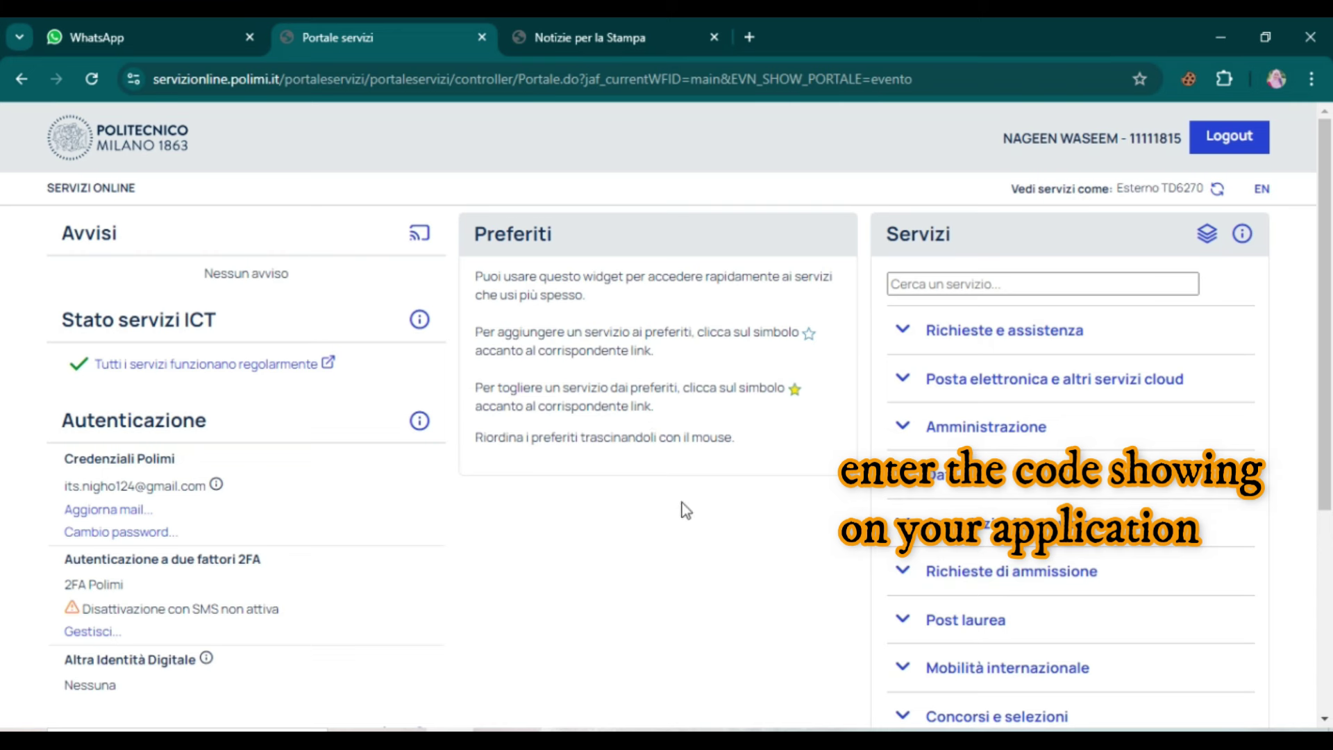
Step: Translate the portal to English and open Admission requests' Master's evaluation request for foreign qualifications
{"action": "right_click", "coordinate": [851, 451]}
{"action": "left_click", "coordinate": [962, 479]}
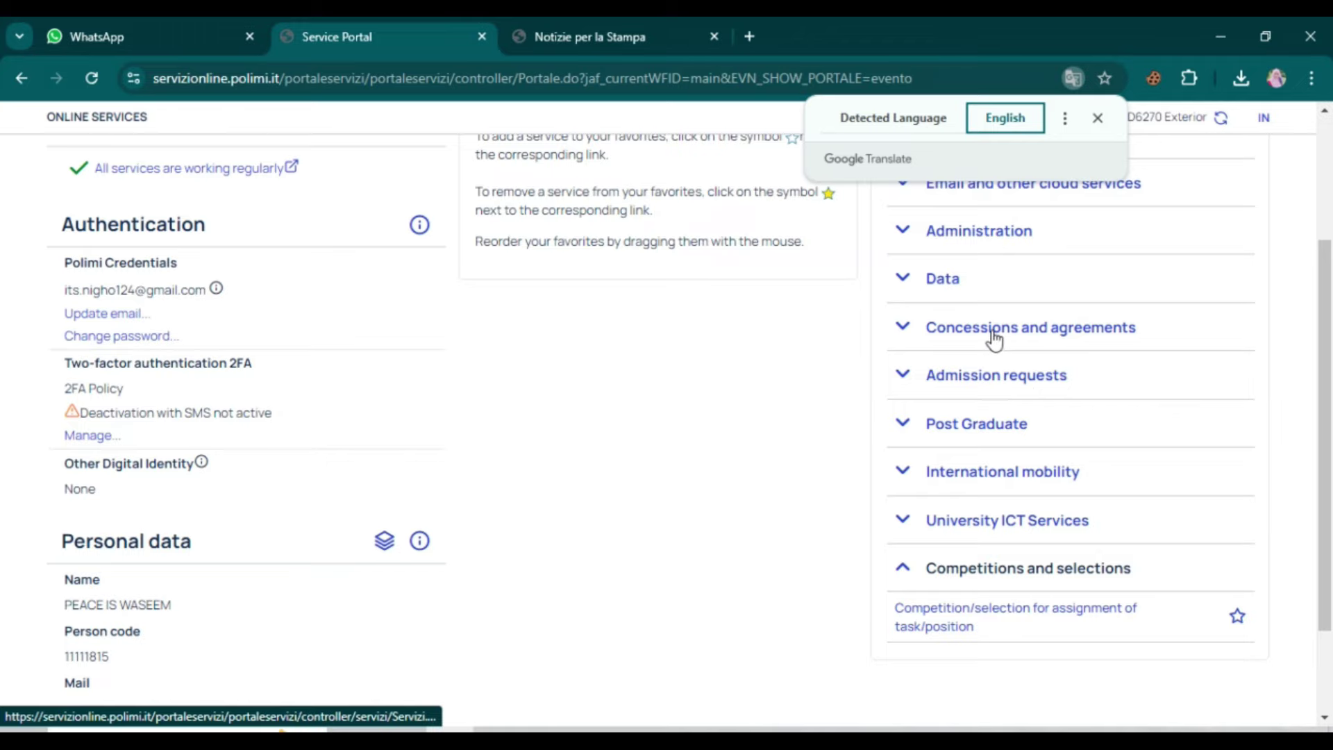
{"action": "scroll", "coordinate": [990, 338], "scroll_direction": "up", "scroll_amount": 2}
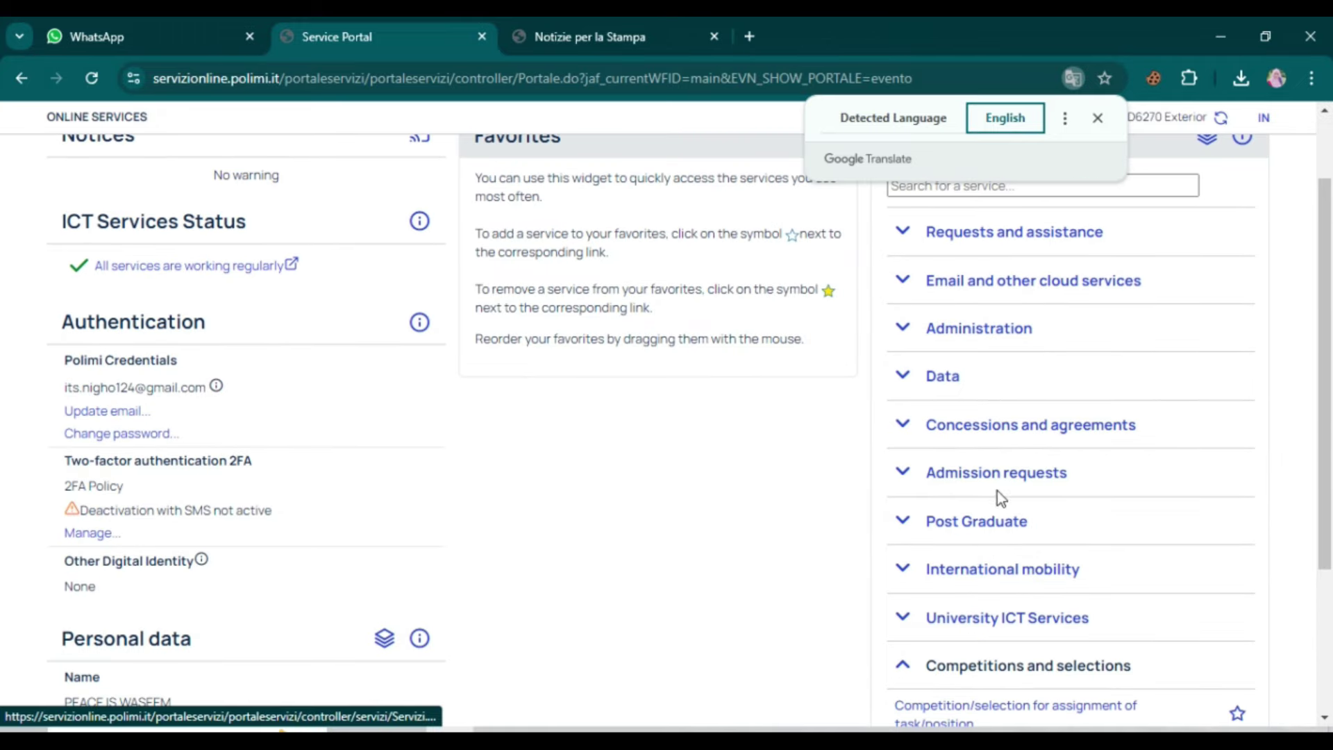
{"action": "left_click", "coordinate": [904, 475]}
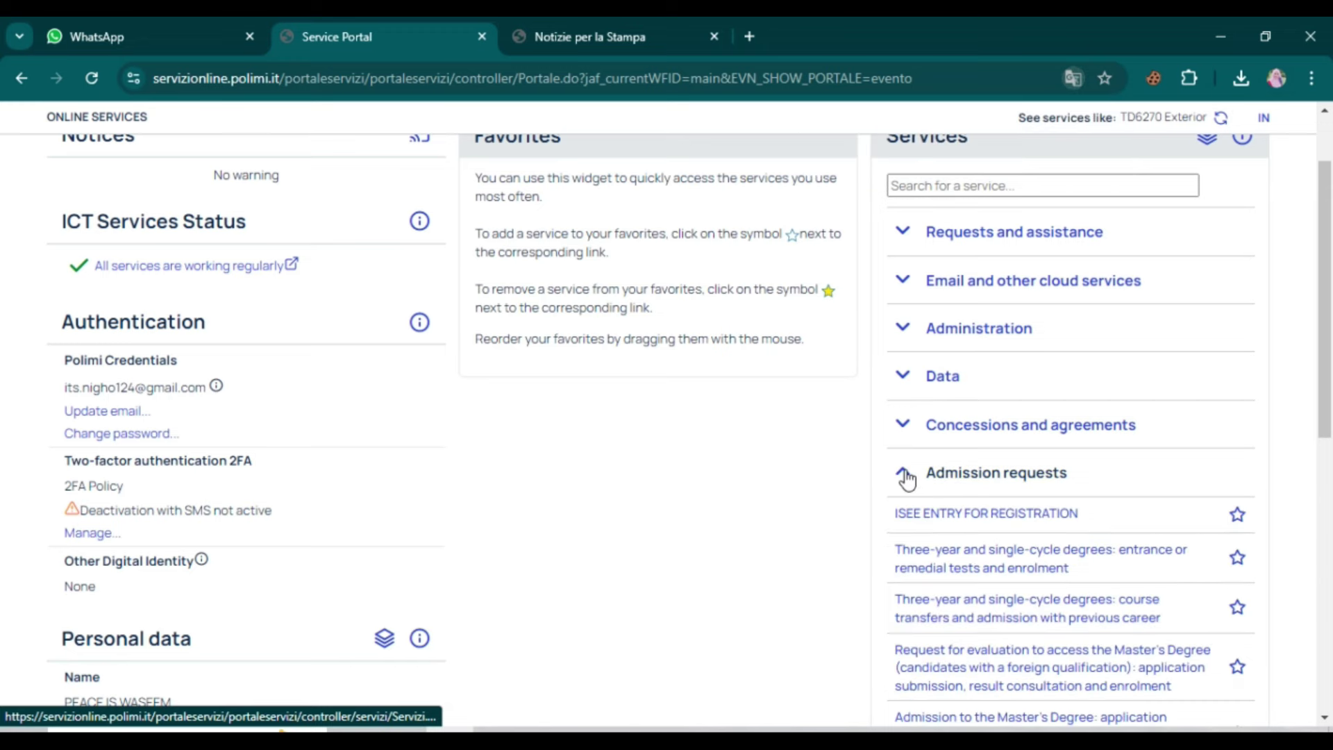
{"action": "scroll", "coordinate": [910, 478], "scroll_direction": "down", "scroll_amount": 3}
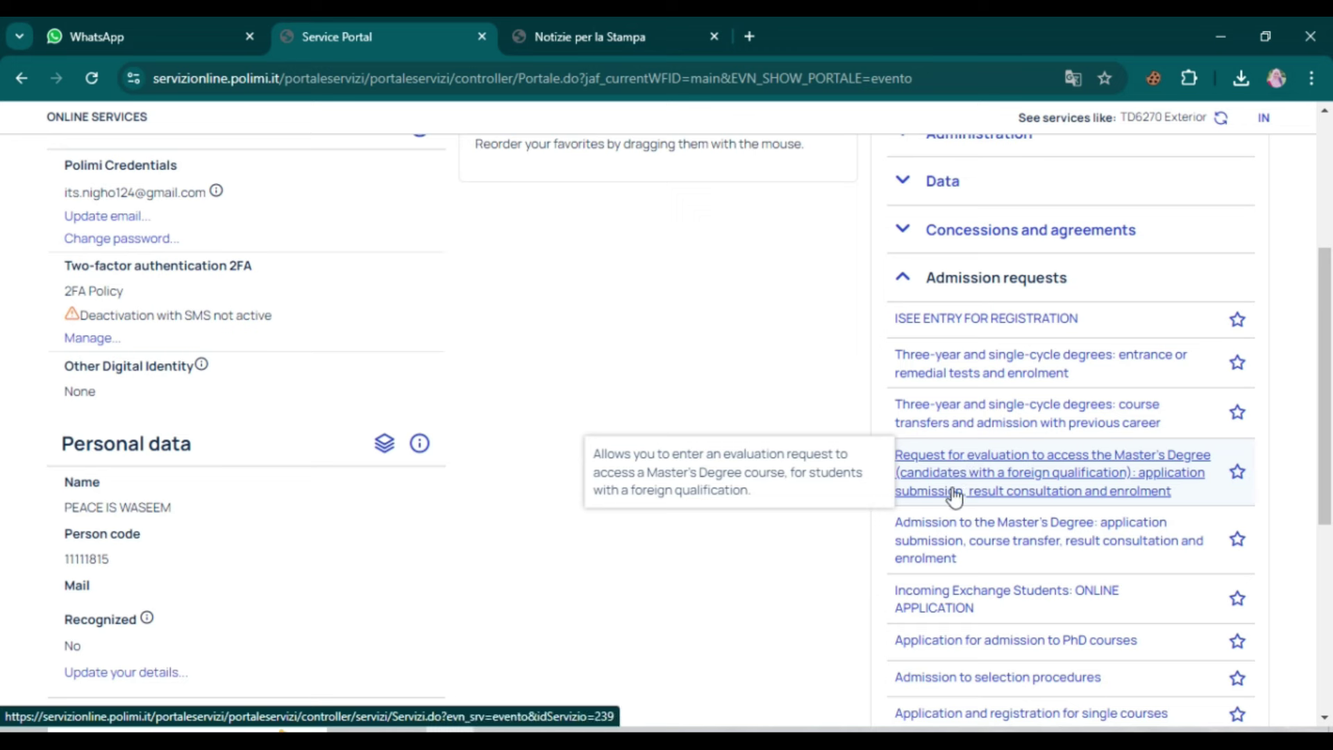
{"action": "left_click", "coordinate": [1066, 486]}
{"action": "scroll", "coordinate": [628, 318], "scroll_direction": "down", "scroll_amount": 10}
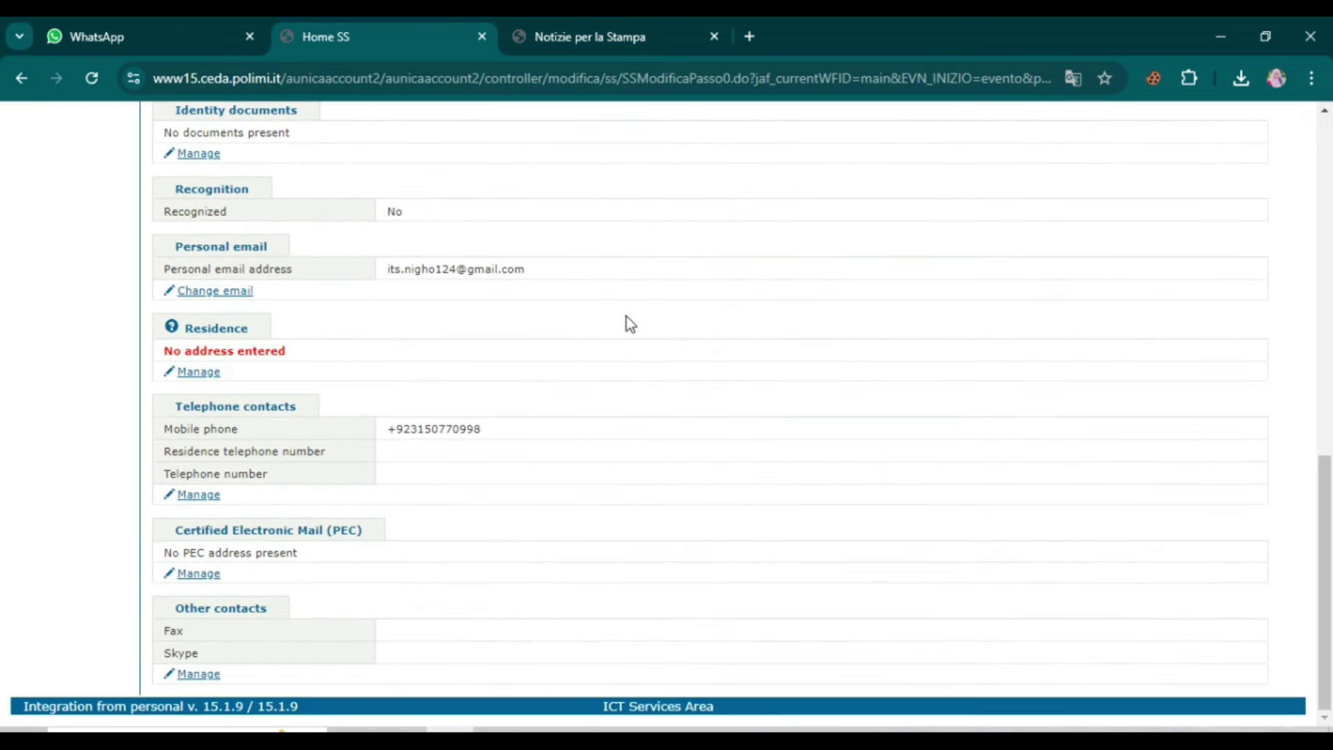
Step: Open the applicant's Identity documents management page from the personal data summary
{"action": "scroll", "coordinate": [626, 316], "scroll_direction": "up", "scroll_amount": 10}
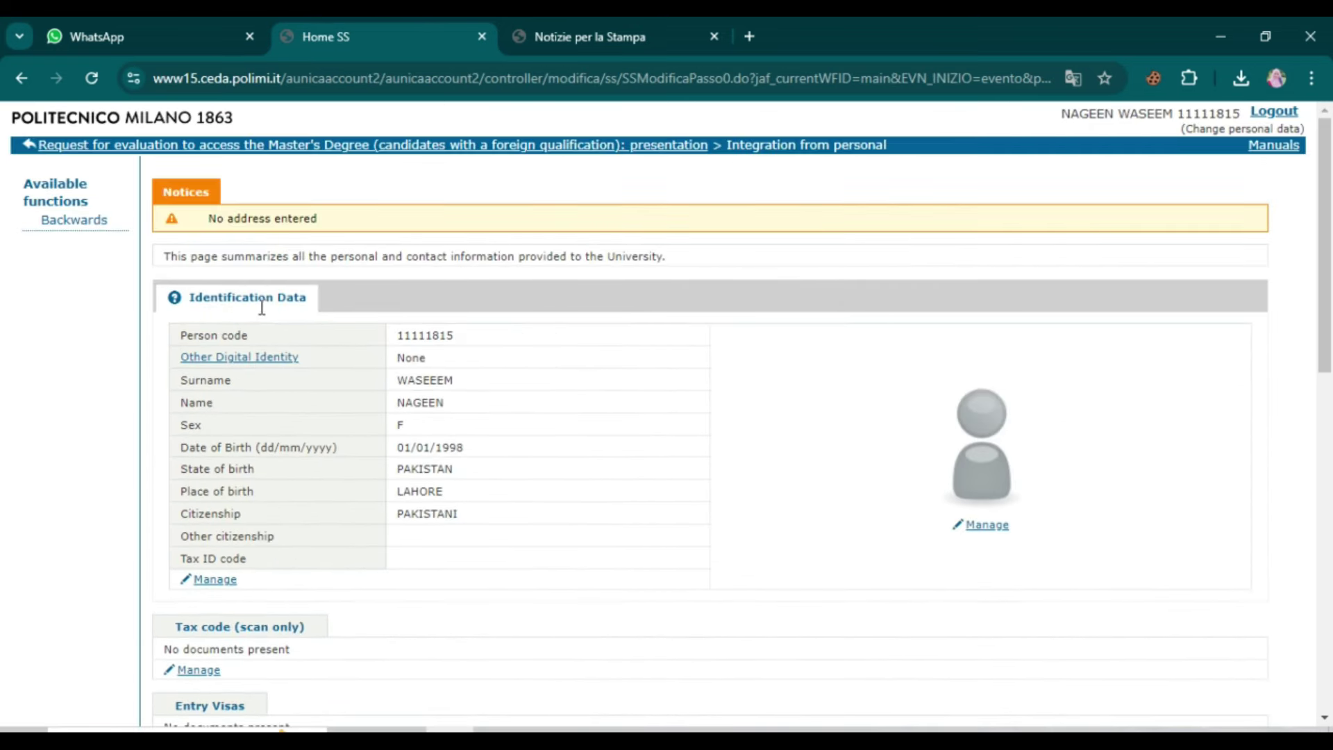
{"action": "scroll", "coordinate": [331, 479], "scroll_direction": "down", "scroll_amount": 3}
{"action": "scroll", "coordinate": [362, 465], "scroll_direction": "down", "scroll_amount": 2}
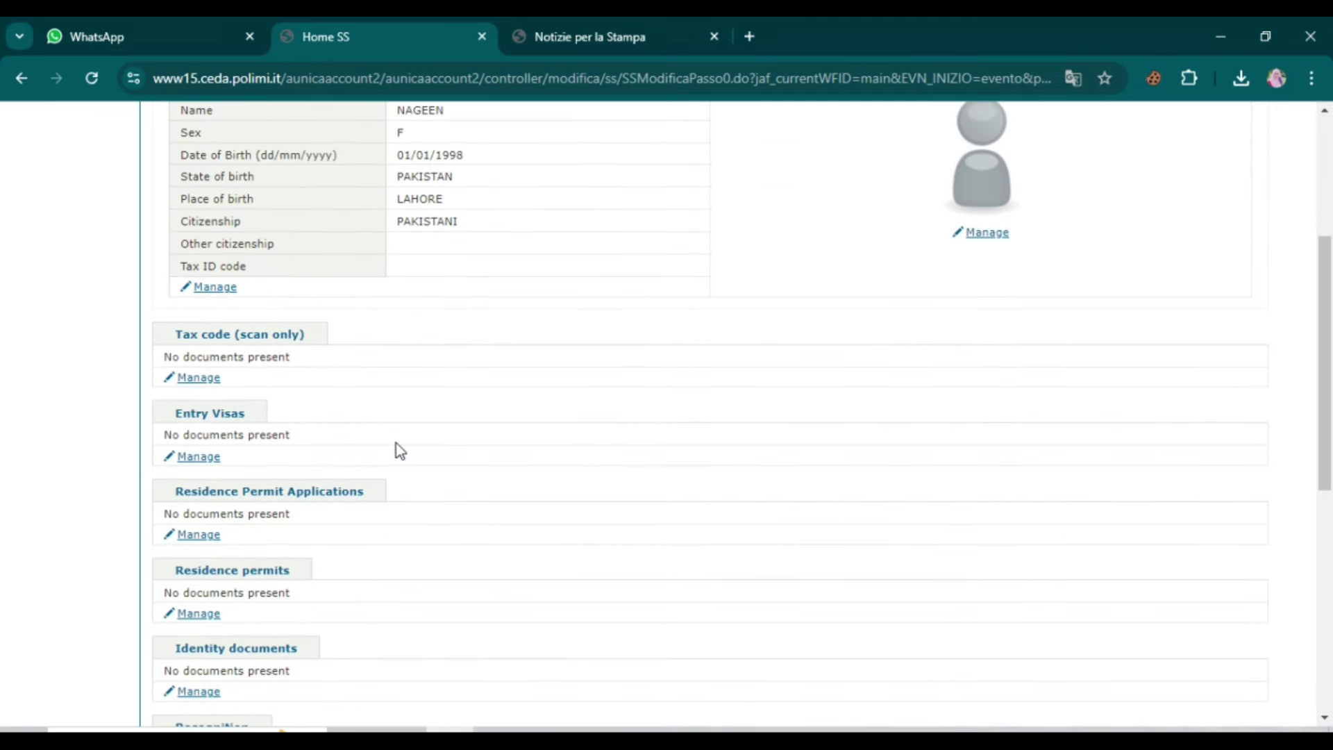
{"action": "scroll", "coordinate": [396, 450], "scroll_direction": "up", "scroll_amount": 2}
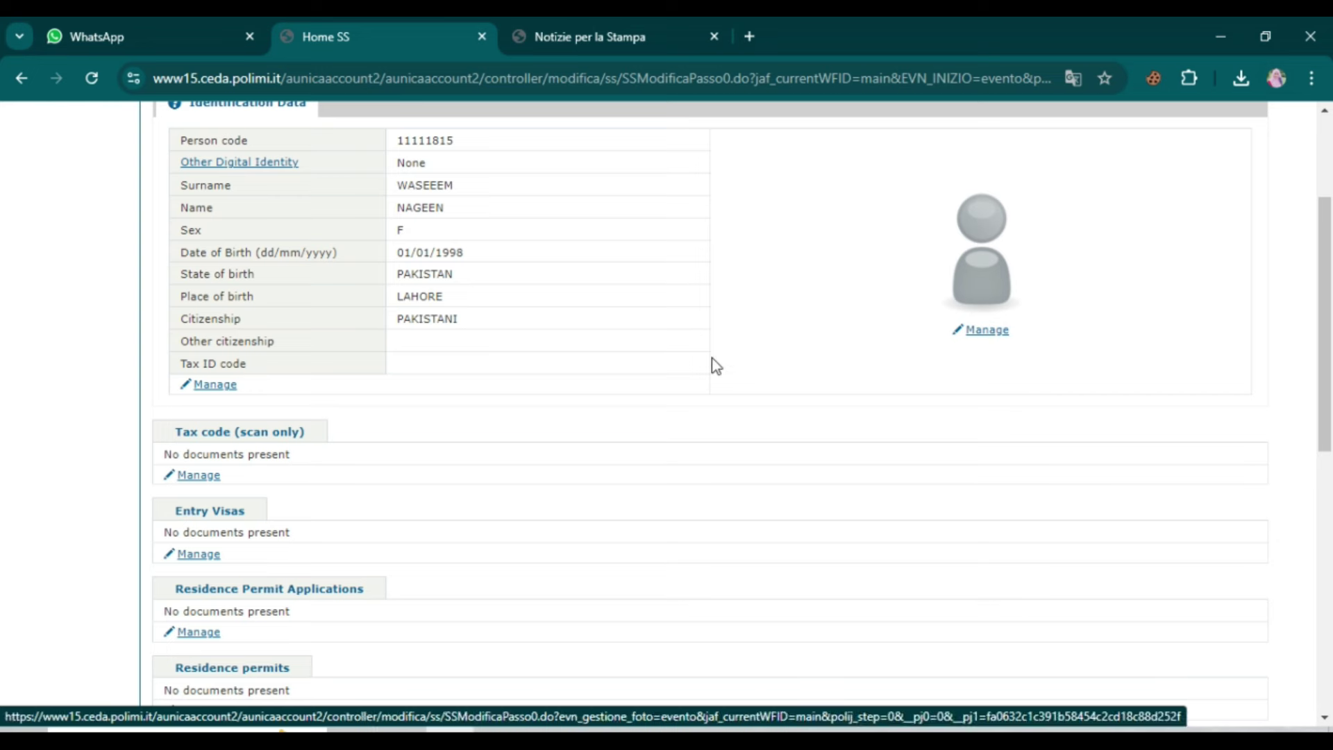
{"action": "scroll", "coordinate": [687, 363], "scroll_direction": "down", "scroll_amount": 3}
{"action": "scroll", "coordinate": [427, 360], "scroll_direction": "down", "scroll_amount": 3}
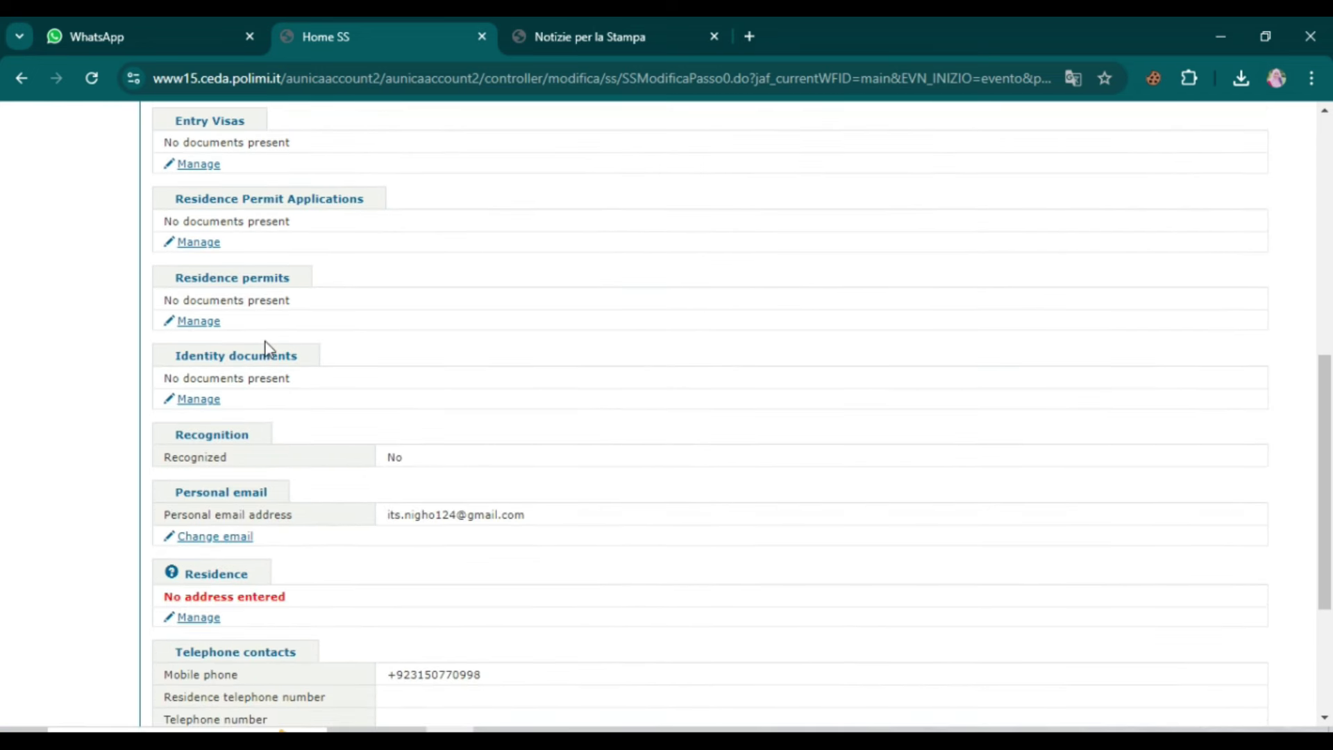
{"action": "left_click", "coordinate": [206, 398]}
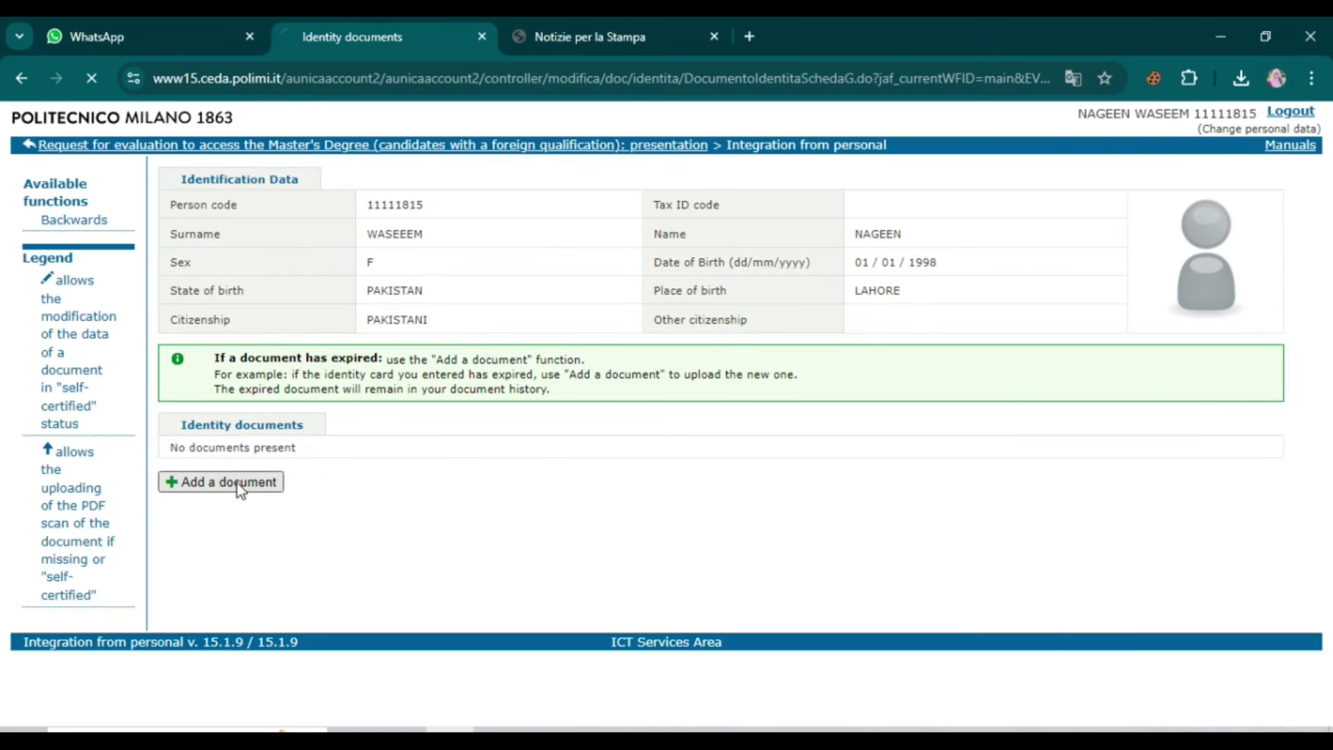
Step: Enter a new PASSPORT issued by Republic of Pakistan, valid 01/01/2021 to 01/01/2031
{"action": "left_click", "coordinate": [240, 483]}
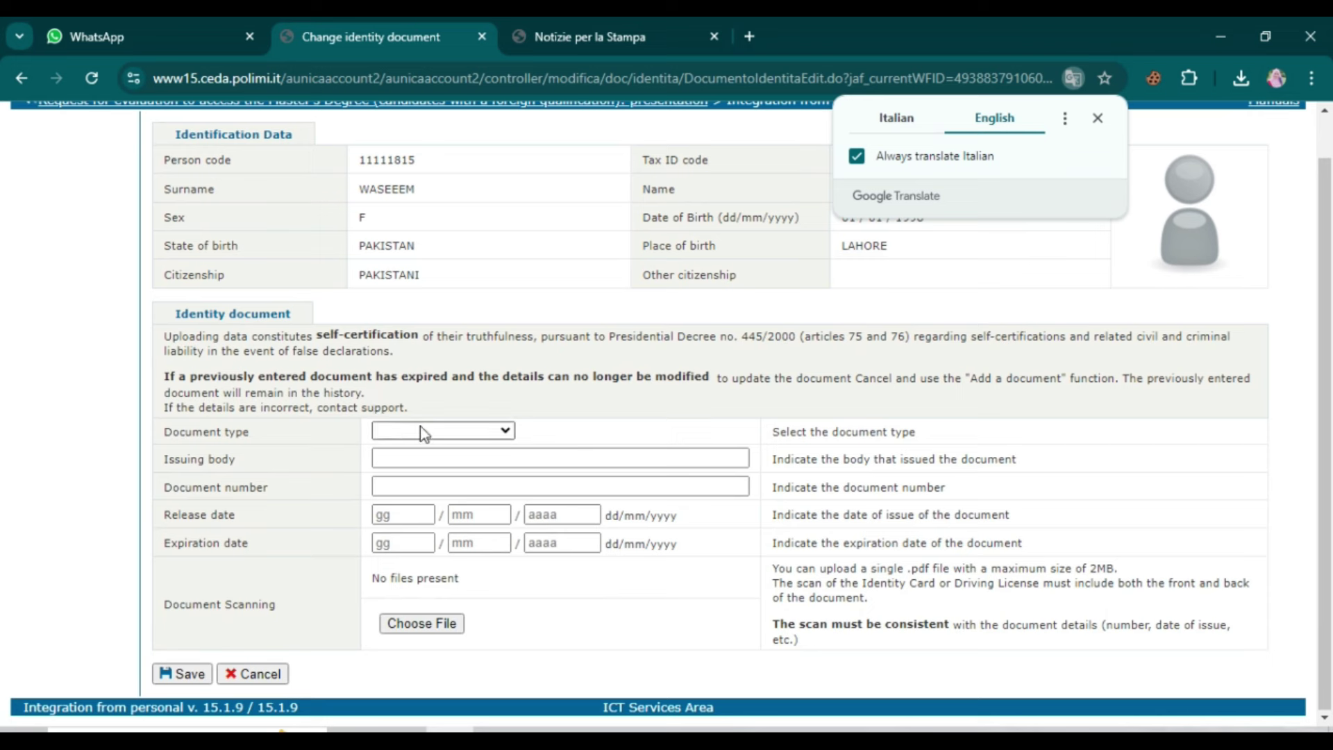
{"action": "left_click", "coordinate": [419, 431]}
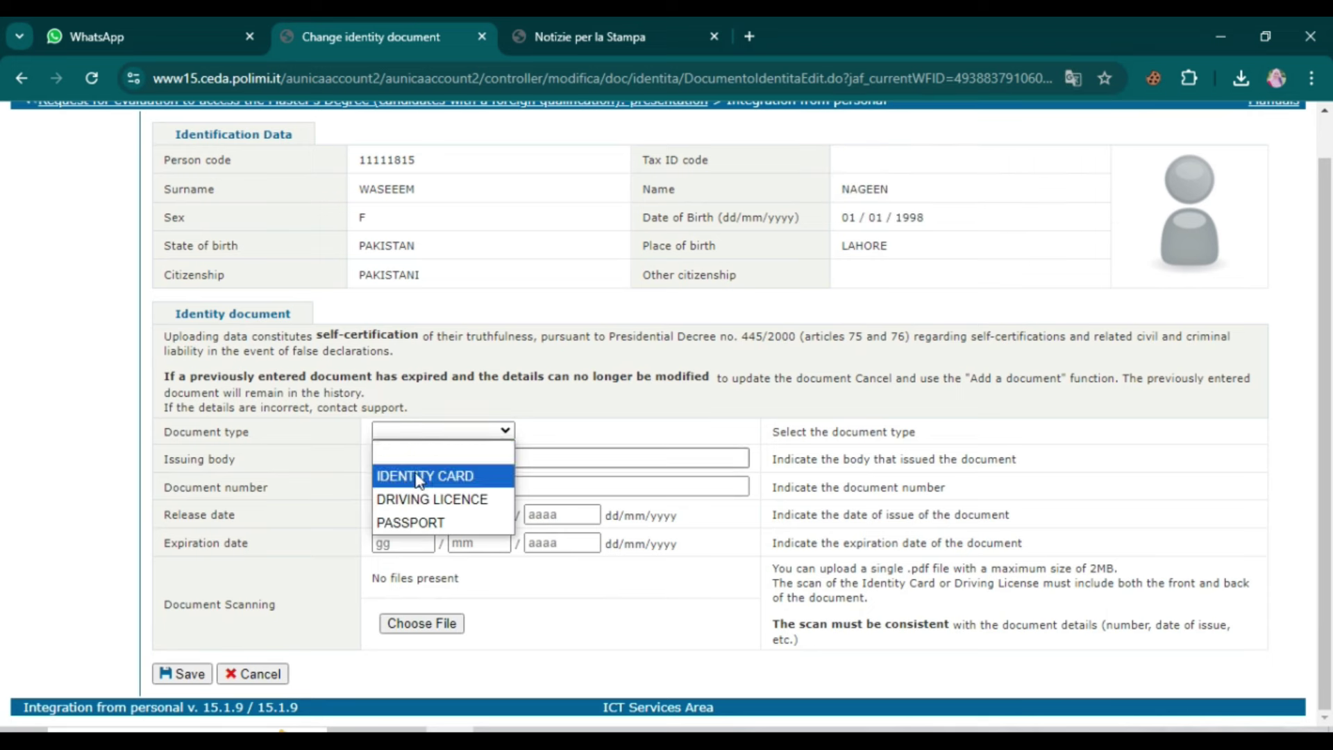
{"action": "left_click", "coordinate": [435, 521]}
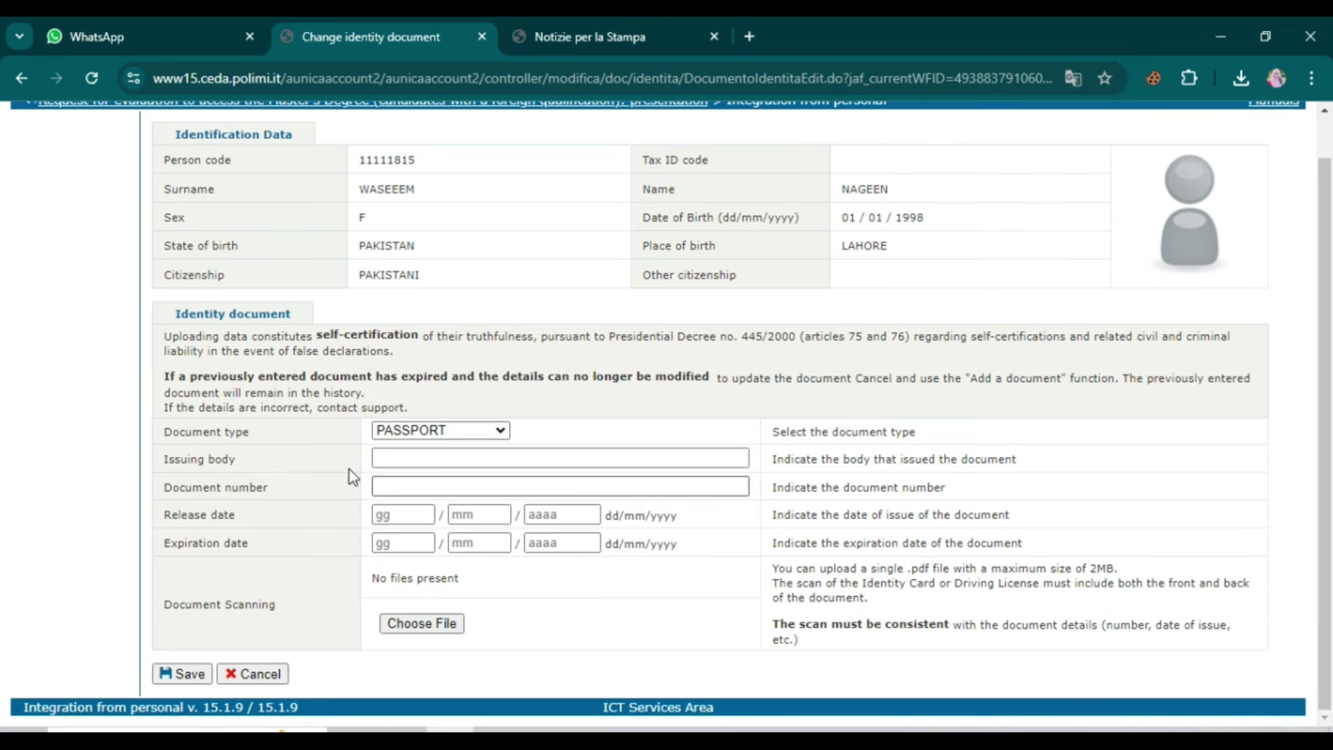
{"action": "left_click", "coordinate": [411, 462]}
{"action": "left_click", "coordinate": [535, 500]}
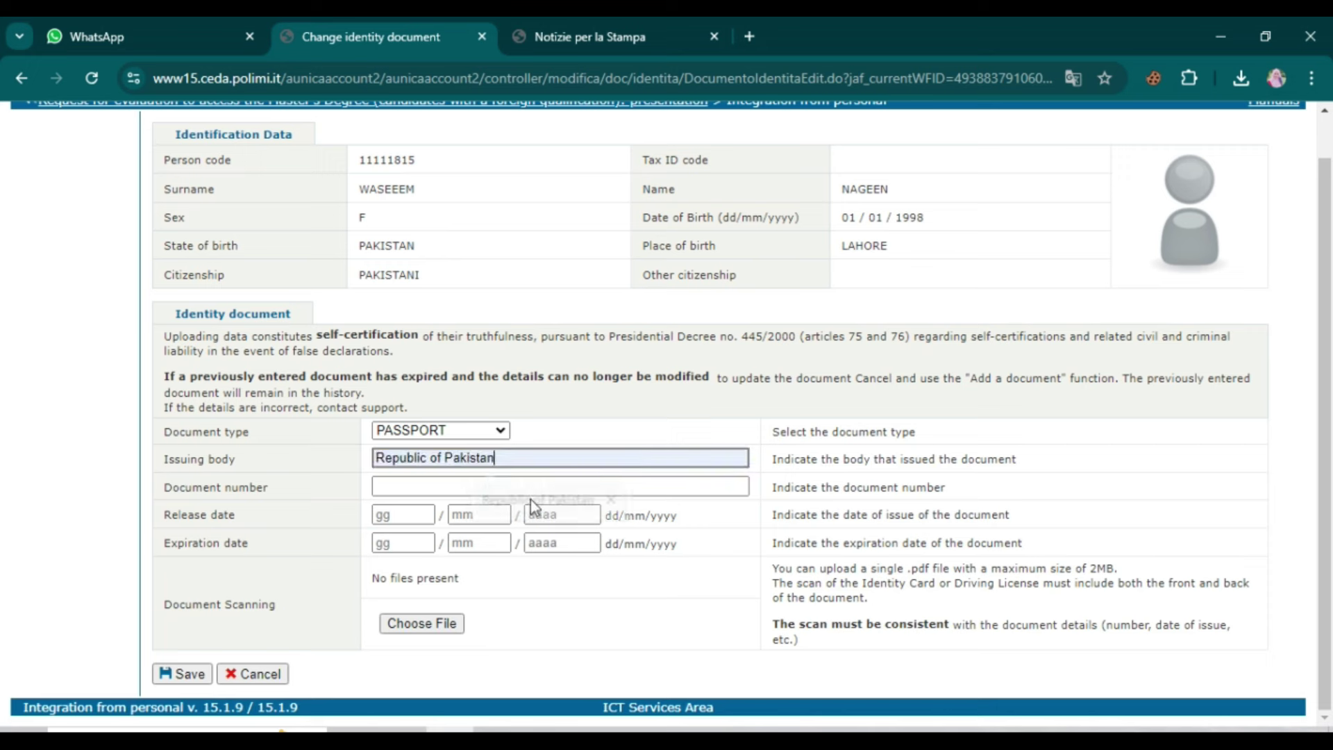
{"action": "left_click", "coordinate": [528, 486]}
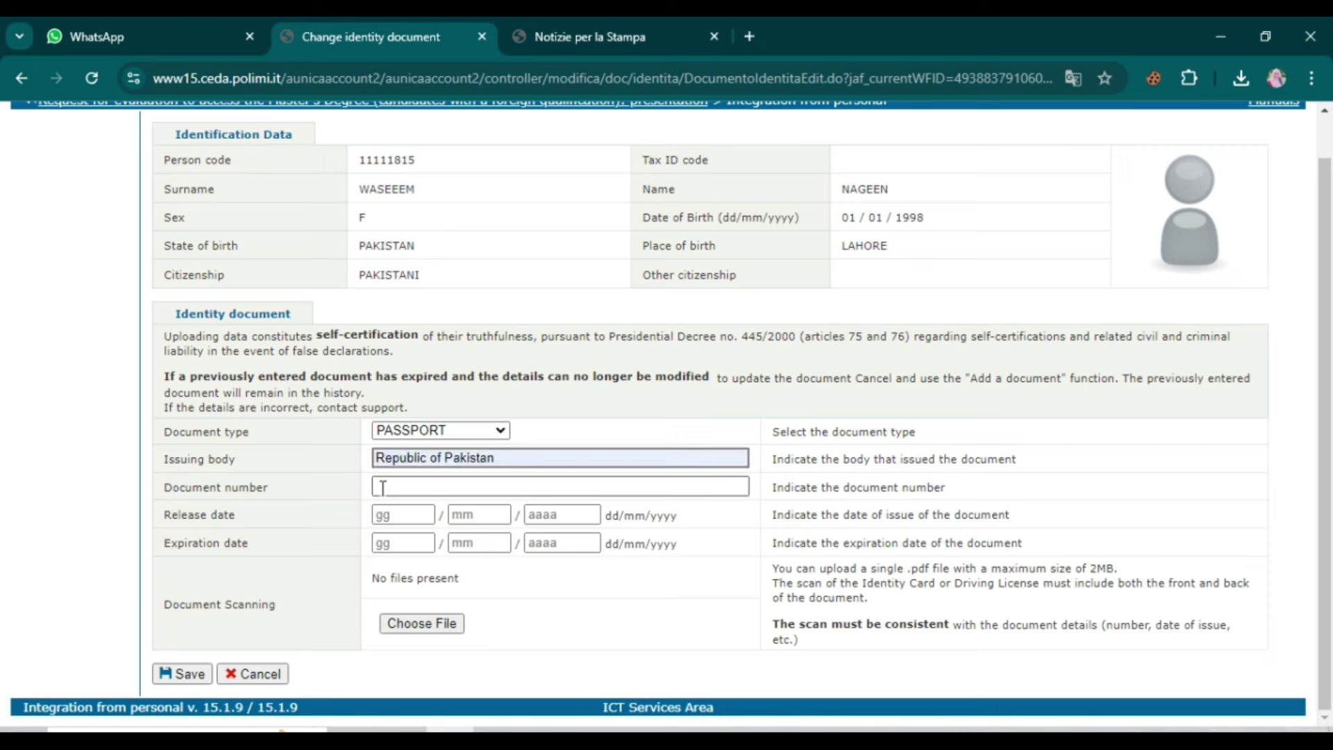
{"action": "left_click", "coordinate": [494, 517]}
{"action": "left_click", "coordinate": [403, 514]}
{"action": "type", "text": "01"}
{"action": "left_click", "coordinate": [479, 515]}
{"action": "type", "text": "01202101"}
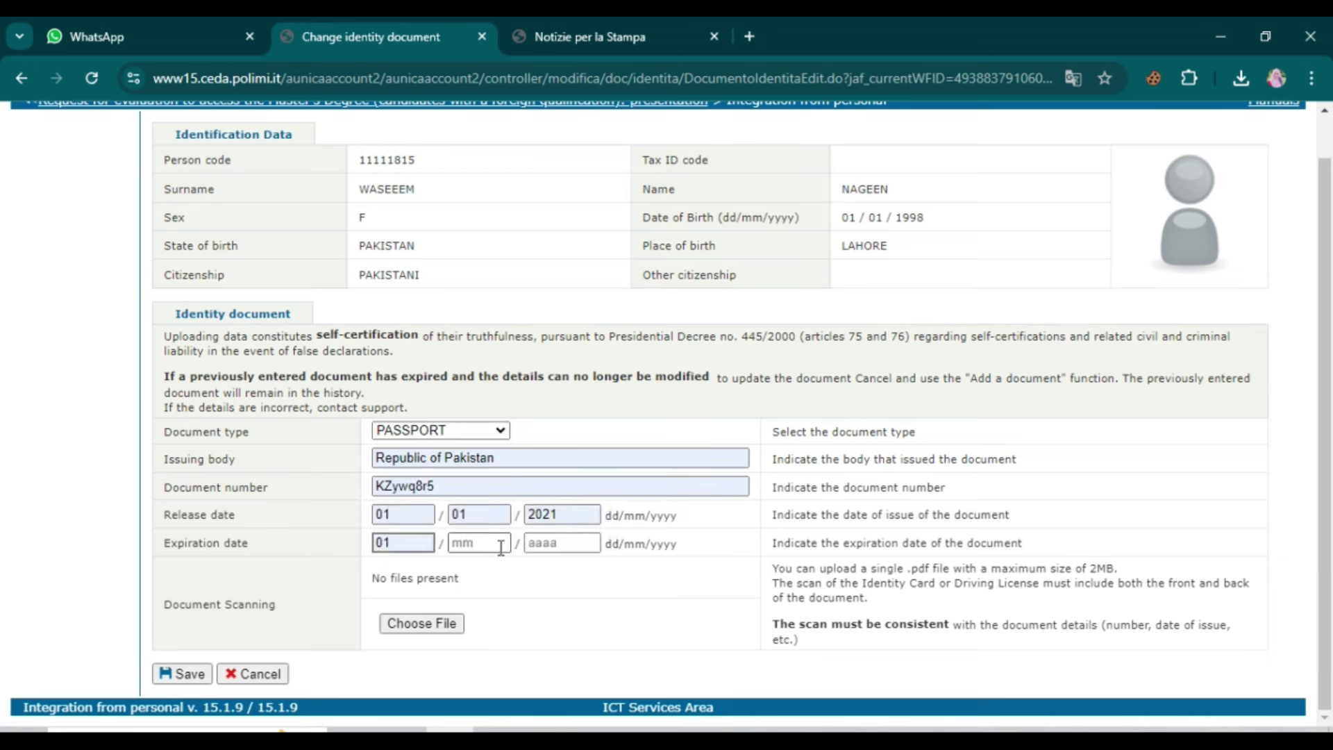
{"action": "type", "text": "012031"}
Step: Save the passport record without attaching a scan and return to the personal data summary
{"action": "left_click", "coordinate": [438, 623]}
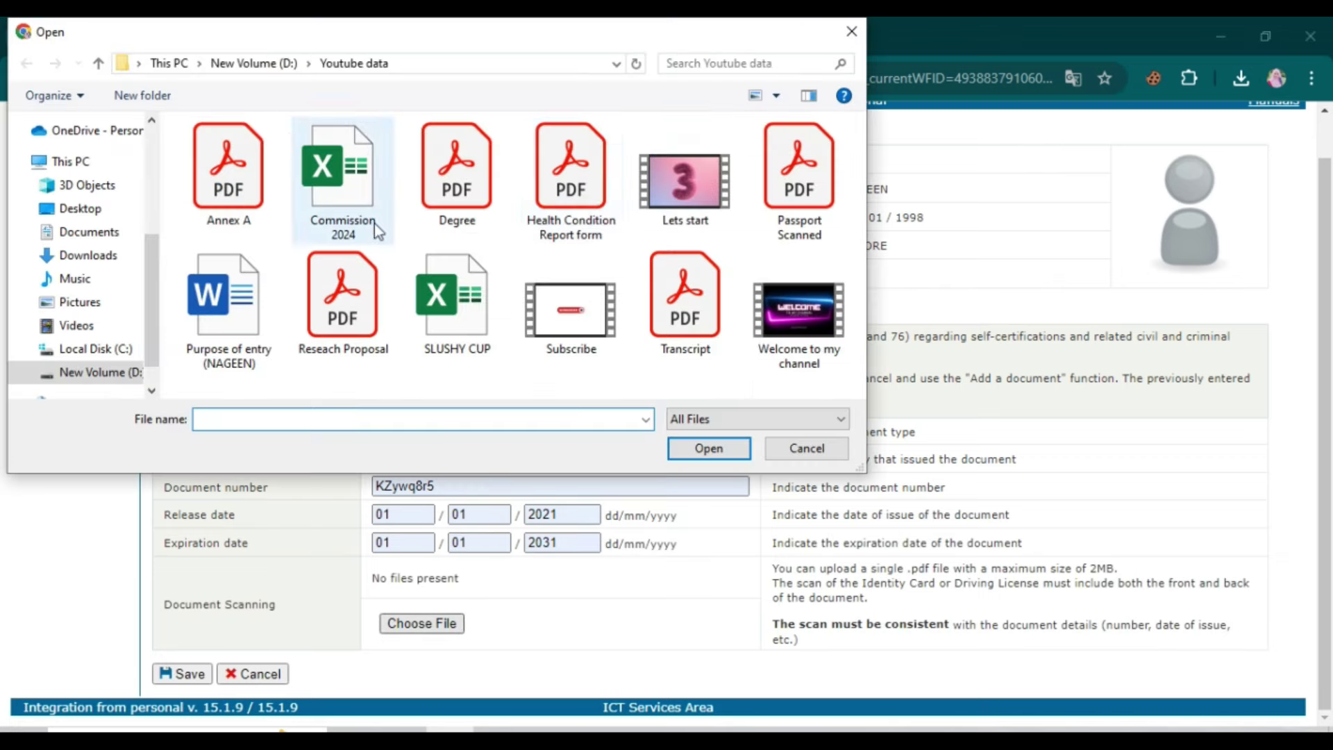
{"action": "left_click", "coordinate": [806, 448]}
{"action": "left_click", "coordinate": [182, 674]}
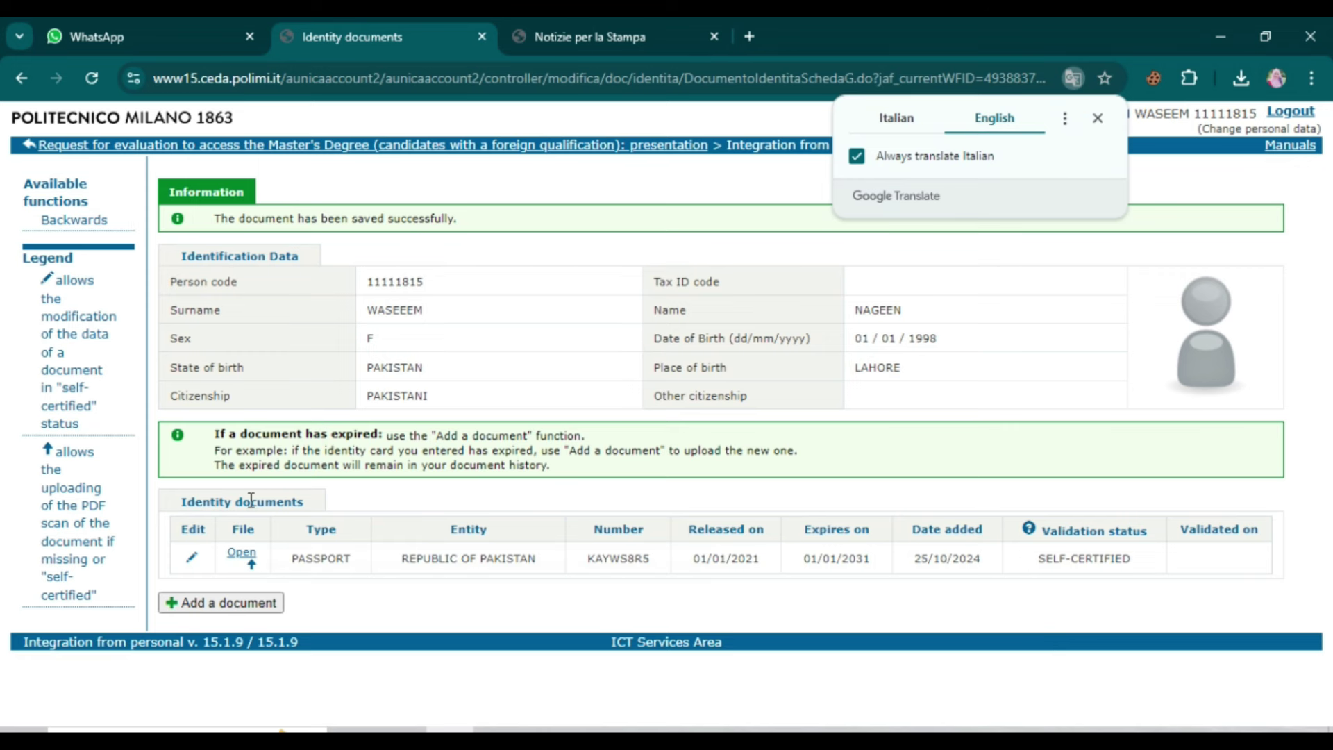
{"action": "left_click", "coordinate": [73, 220]}
{"action": "scroll", "coordinate": [319, 436], "scroll_direction": "down", "scroll_amount": 10}
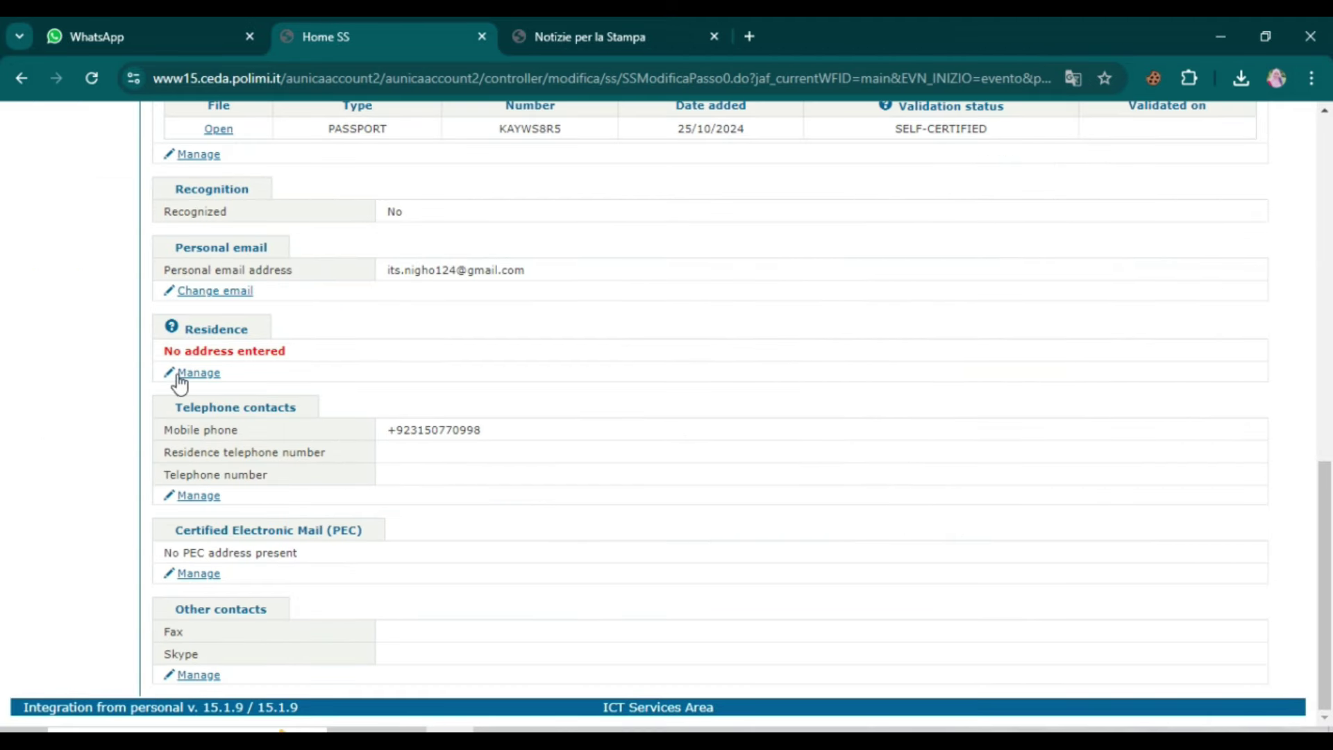
Step: Start a new residence address in PAKISTAN, selecting its municipality and ZIP code
{"action": "left_click", "coordinate": [197, 378]}
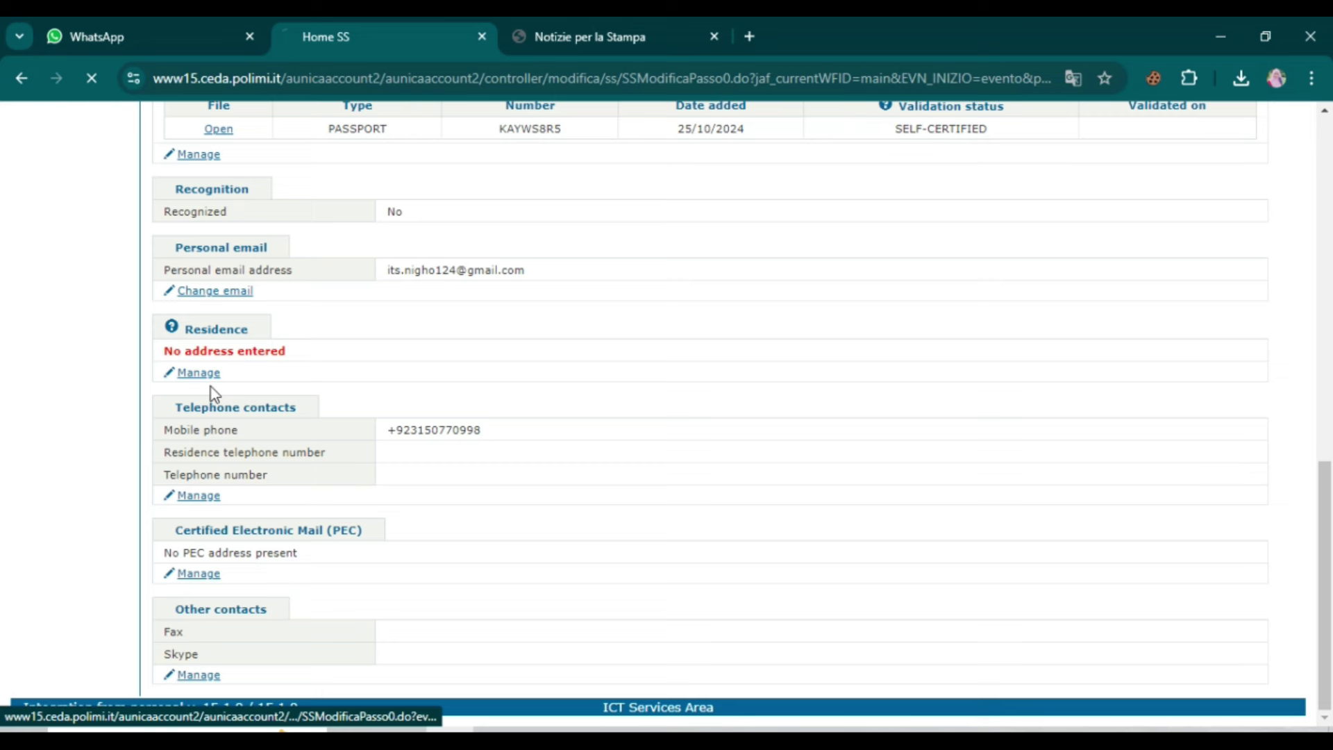
{"action": "left_click", "coordinate": [216, 522]}
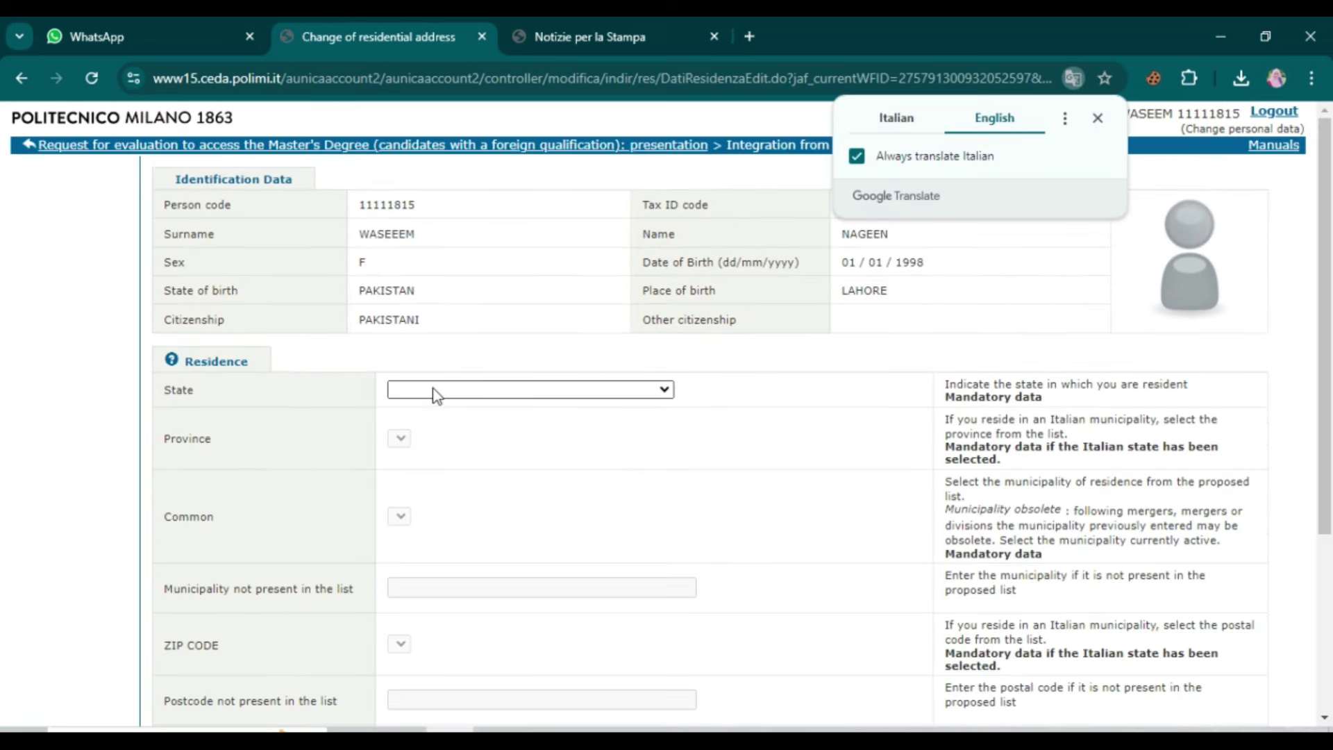
{"action": "left_click", "coordinate": [435, 390]}
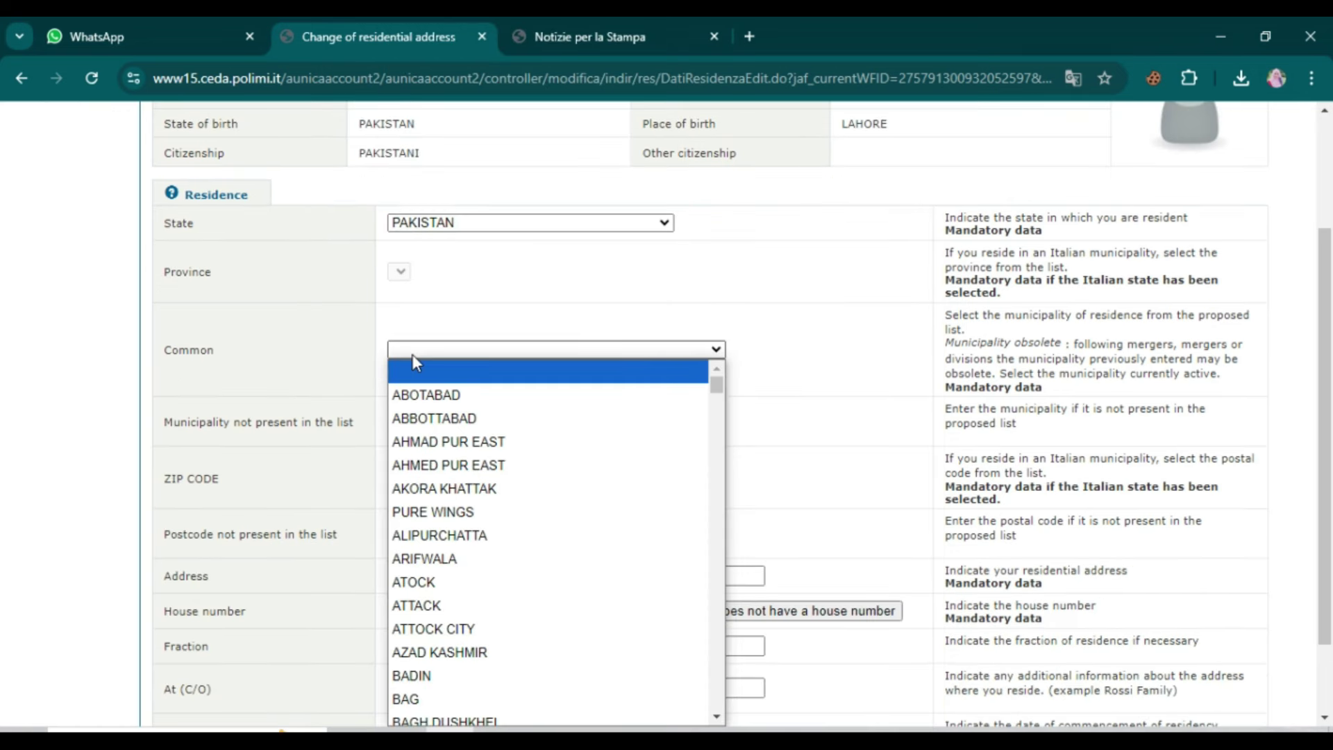
{"action": "type", "text": "lowlak"}
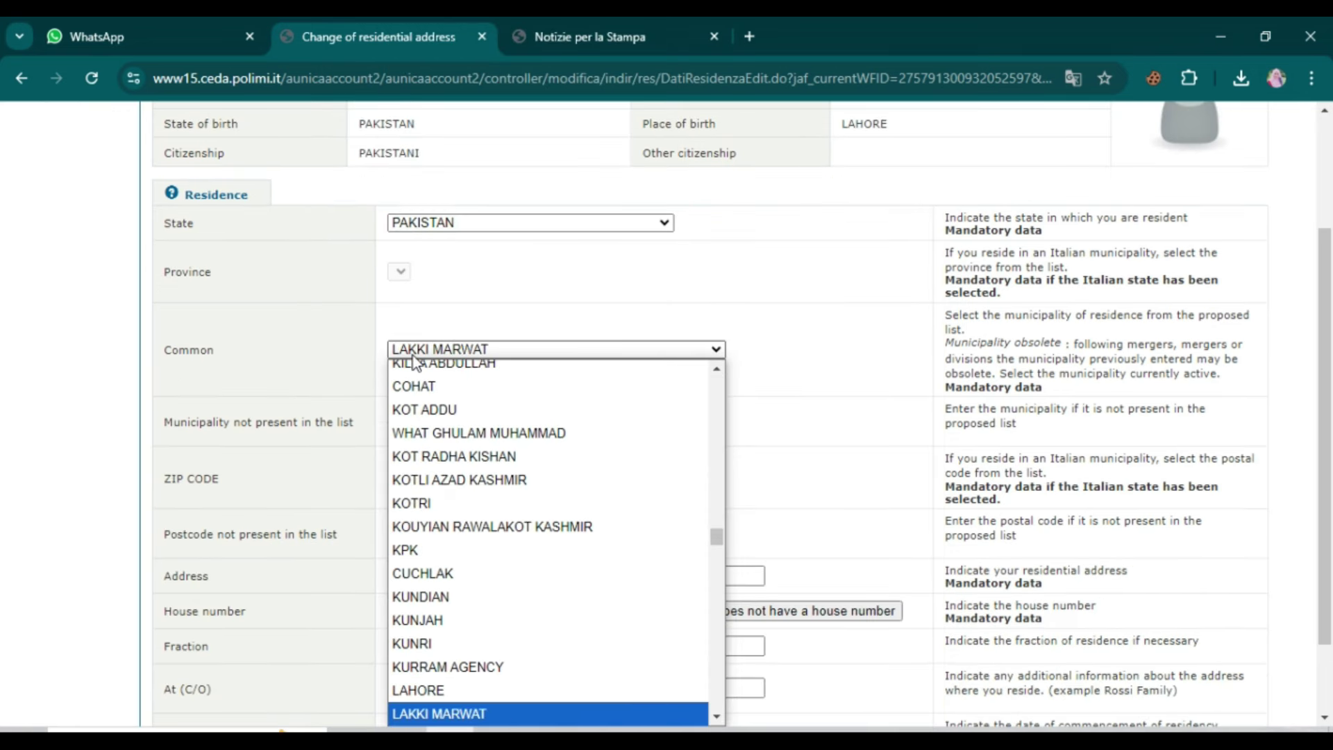
{"action": "left_click", "coordinate": [440, 700]}
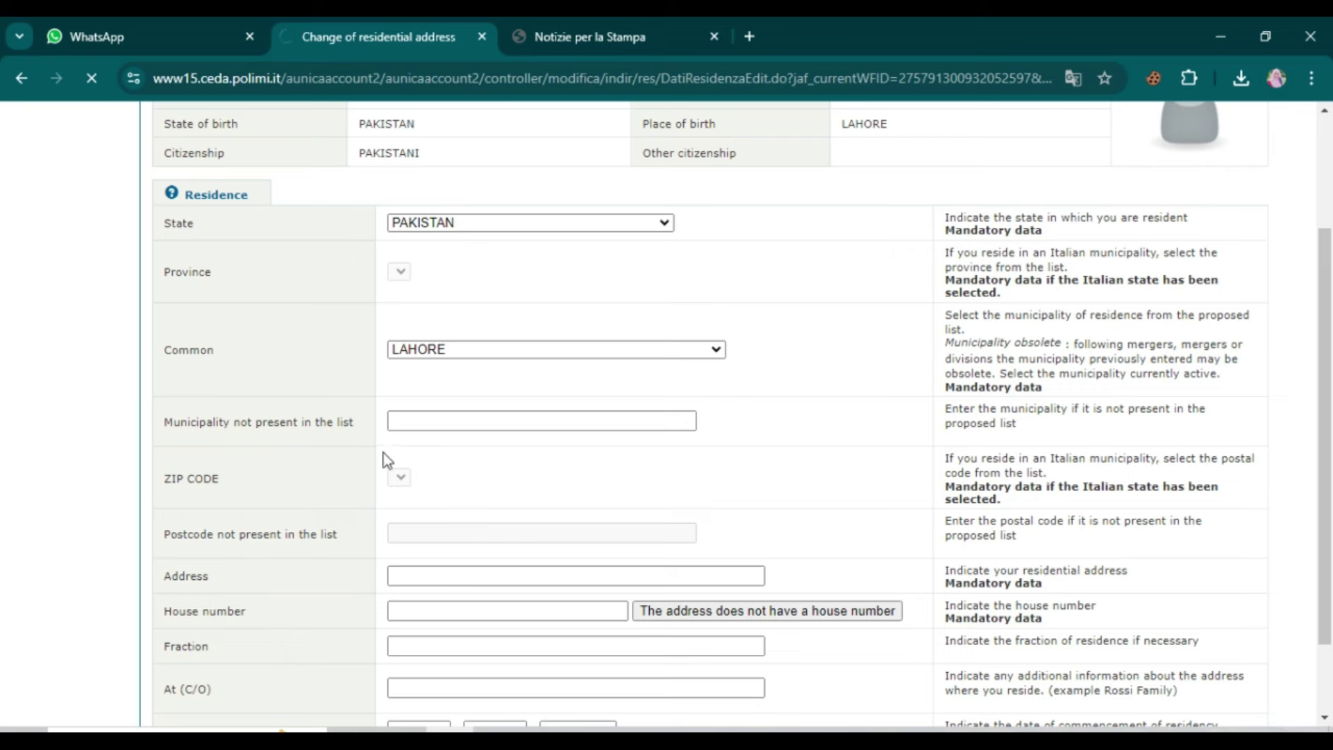
{"action": "left_click", "coordinate": [401, 324]}
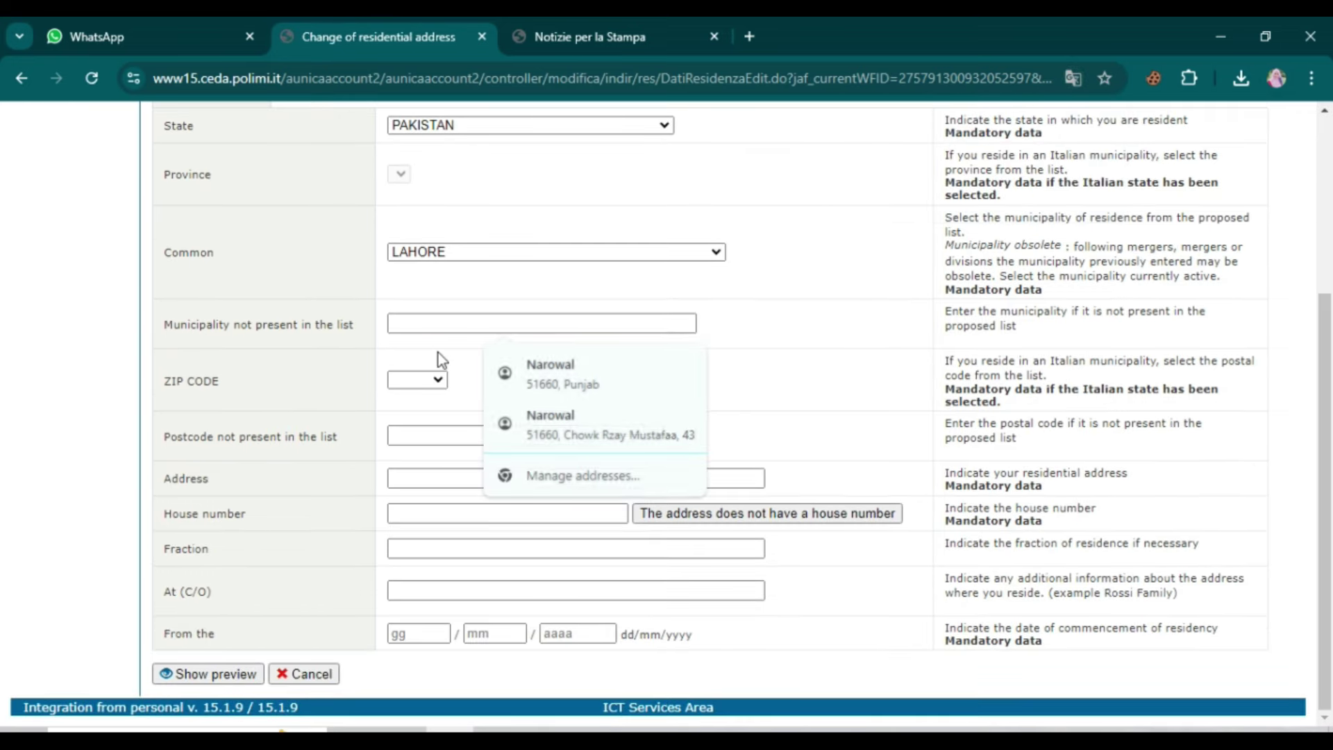
{"action": "left_click", "coordinate": [440, 379]}
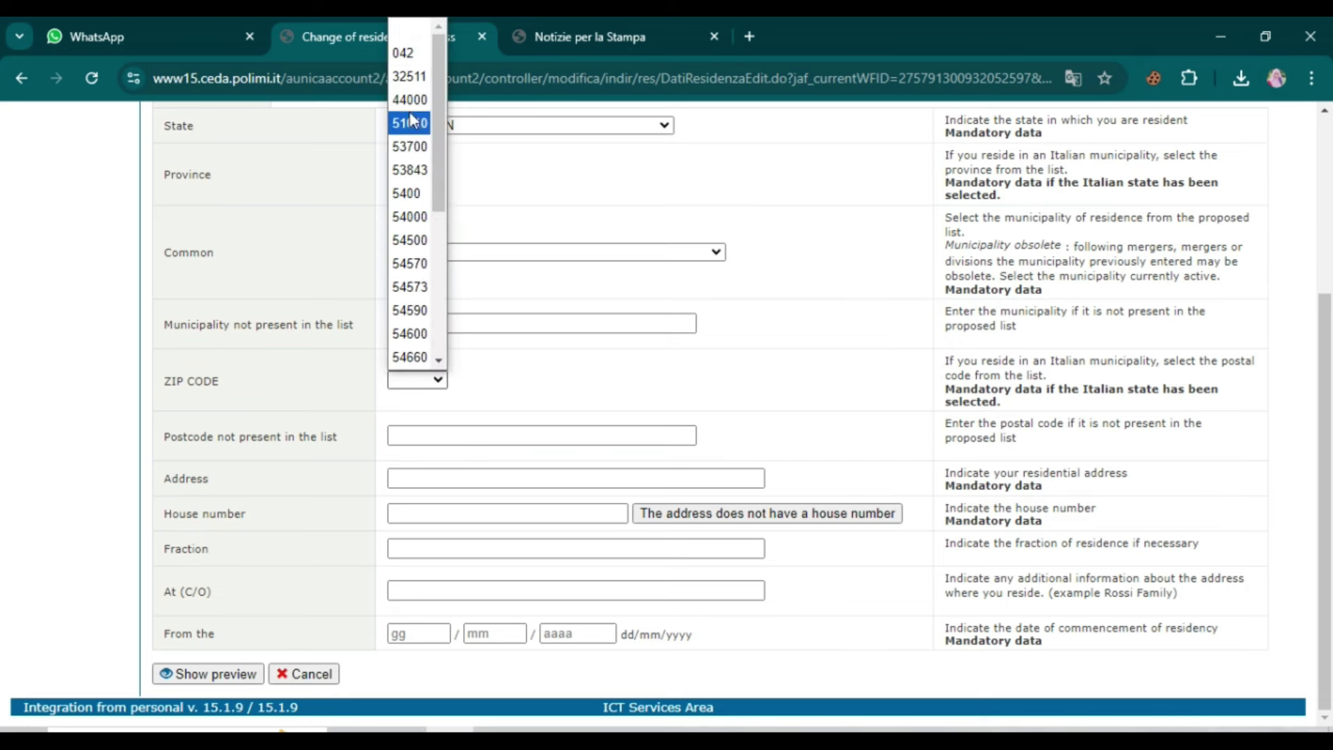
{"action": "left_click", "coordinate": [411, 125]}
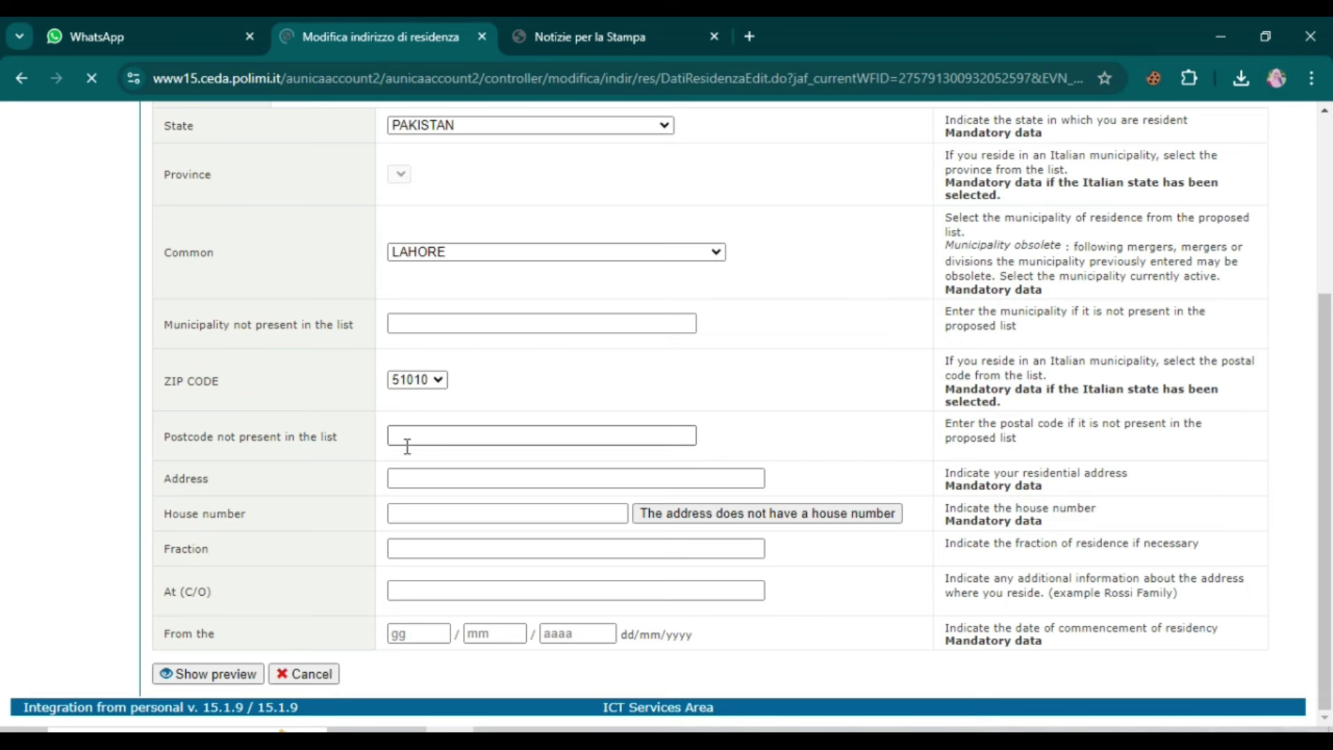
Step: Fill in the street and house number, then preview and save the residence address
{"action": "left_click", "coordinate": [396, 431]}
{"action": "left_click", "coordinate": [404, 477]}
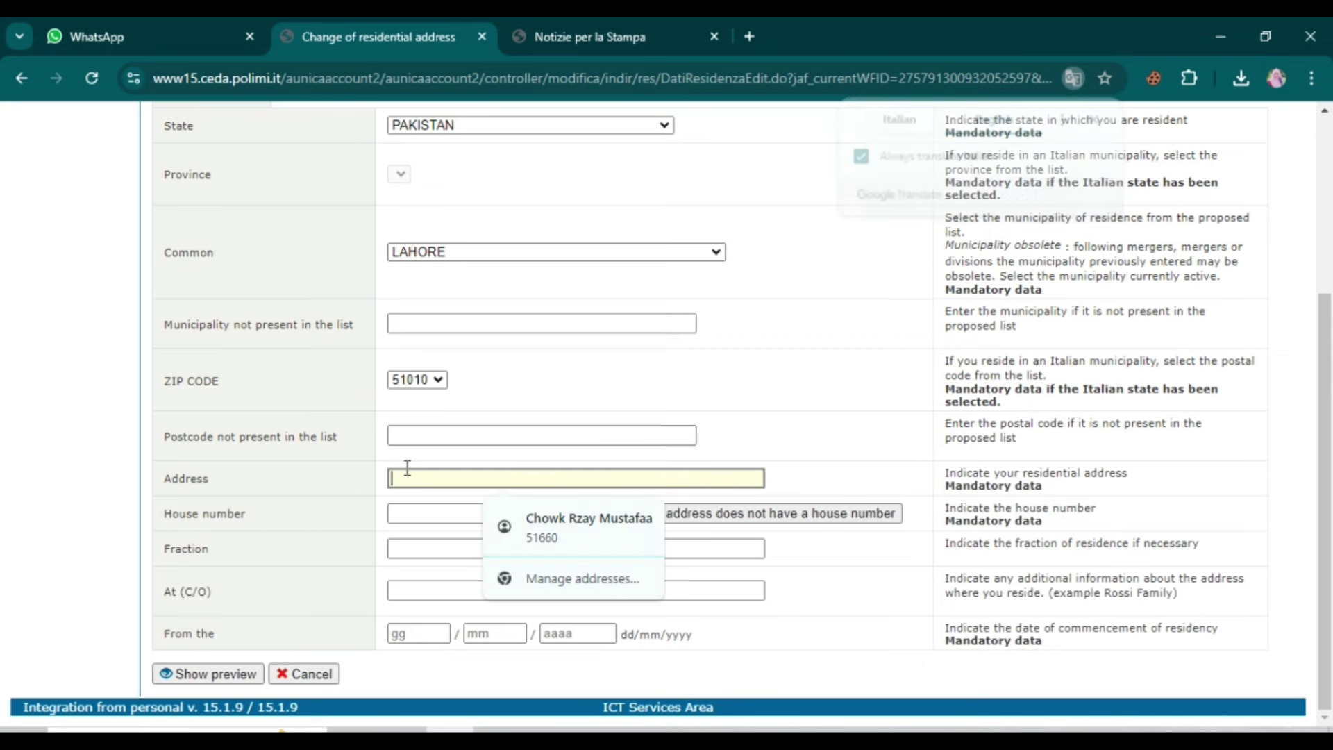
{"action": "left_click", "coordinate": [535, 517]}
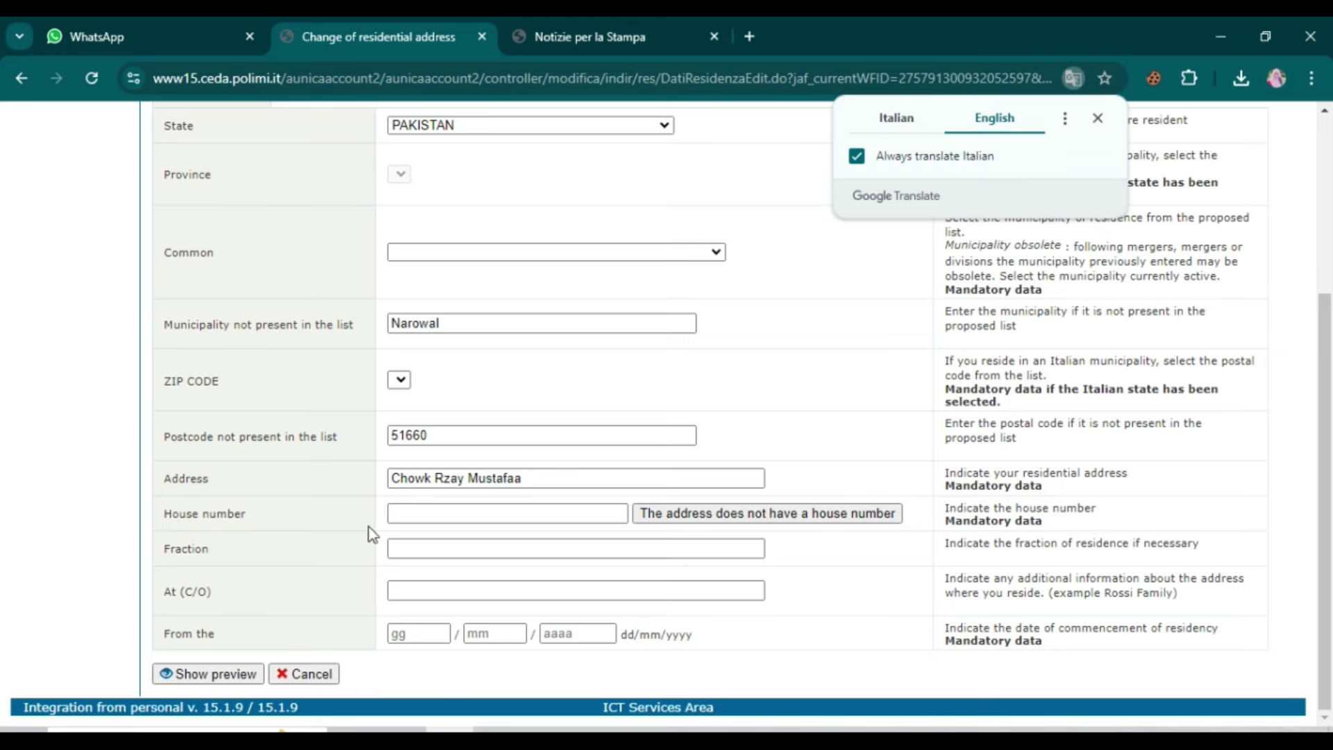
{"action": "left_click", "coordinate": [495, 514]}
{"action": "type", "text": "43"}
{"action": "left_click", "coordinate": [236, 675]}
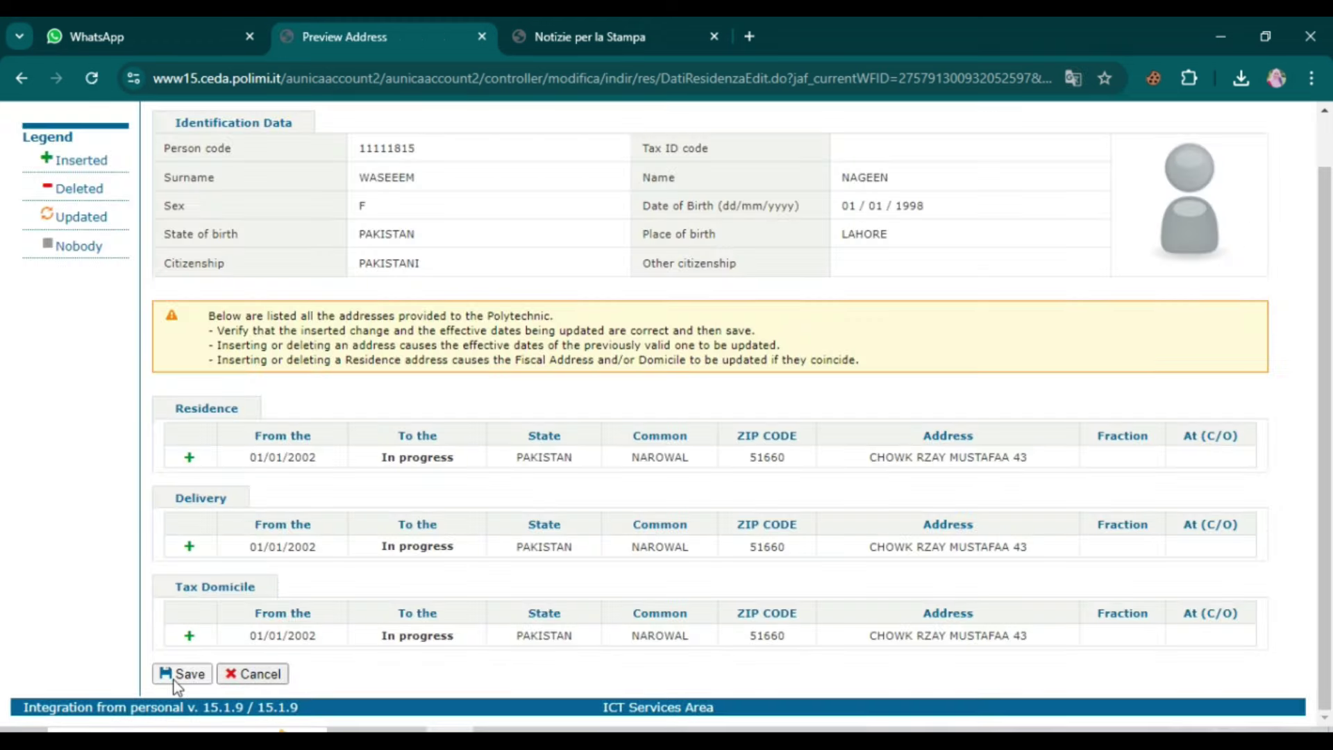
{"action": "left_click", "coordinate": [175, 673]}
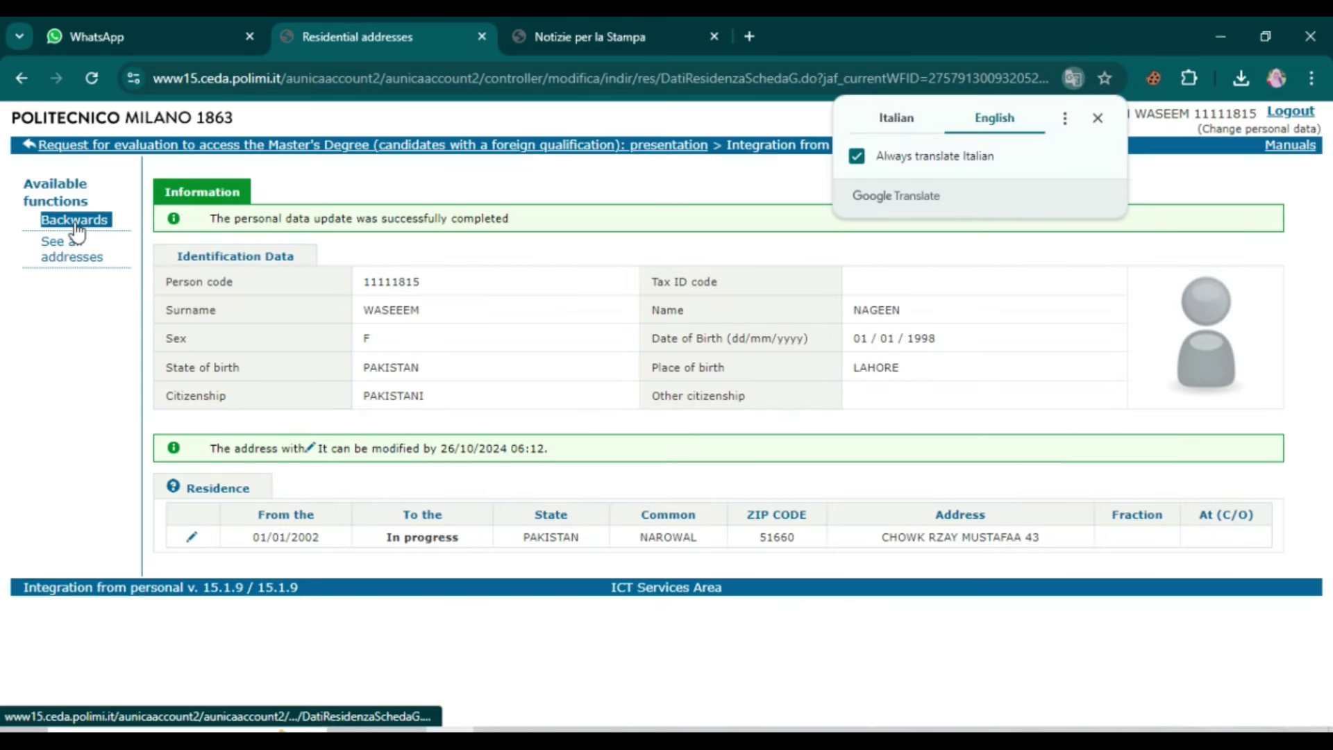
{"action": "left_click", "coordinate": [77, 224]}
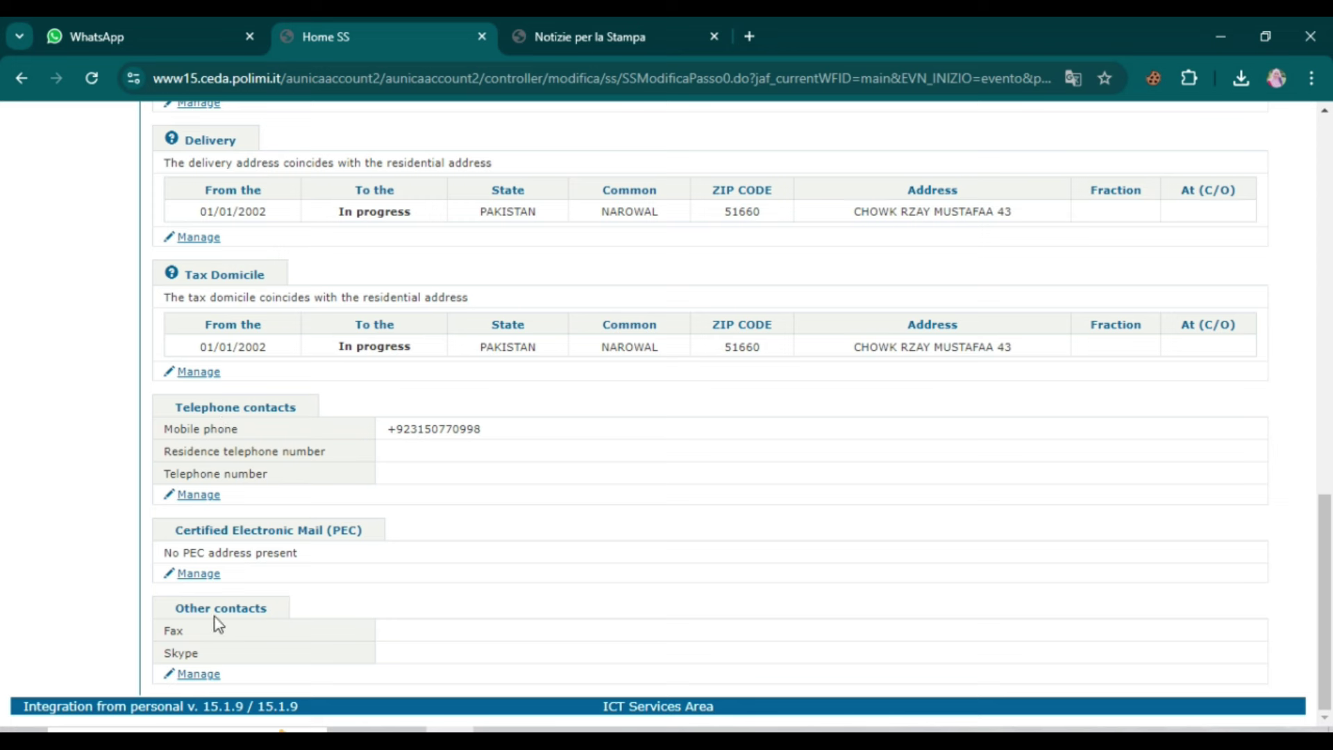
Step: Go back from the personal data summary to the Master's Degree evaluation request page
{"action": "scroll", "coordinate": [285, 604], "scroll_direction": "up", "scroll_amount": 8}
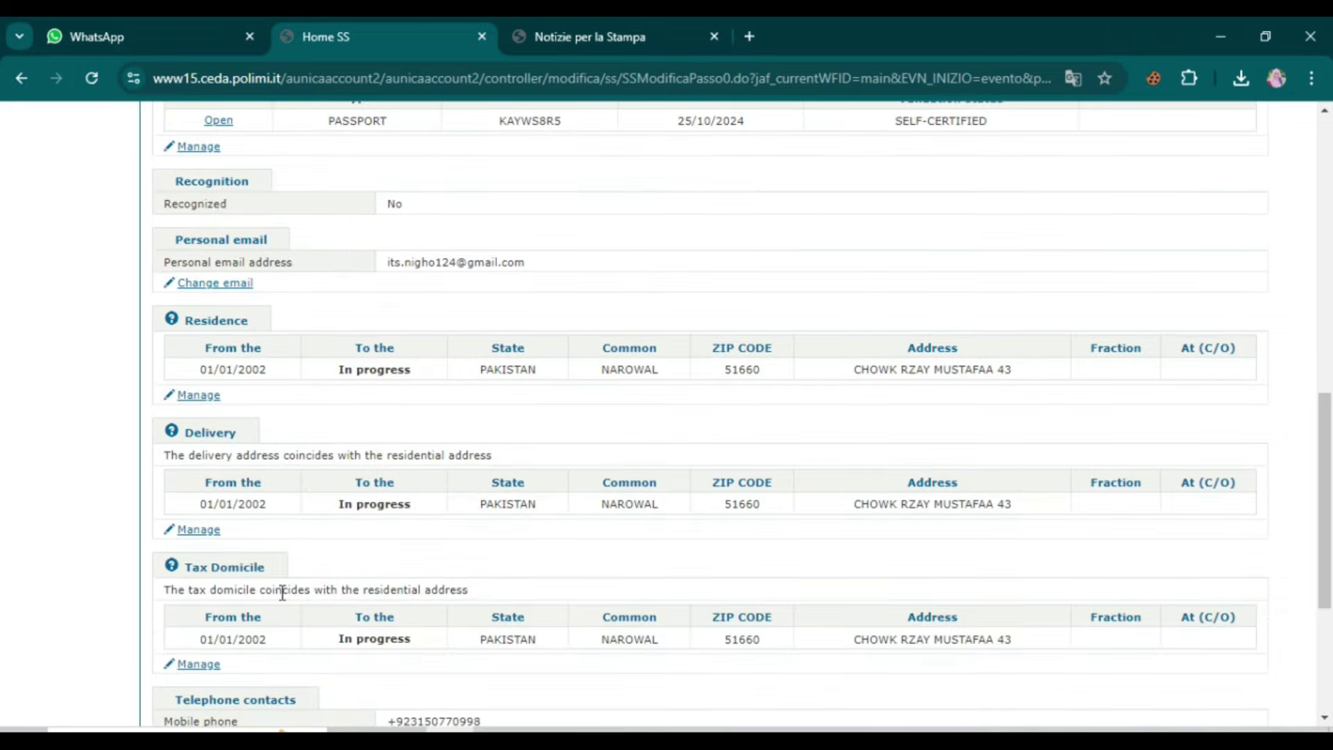
{"action": "scroll", "coordinate": [253, 580], "scroll_direction": "up", "scroll_amount": 6}
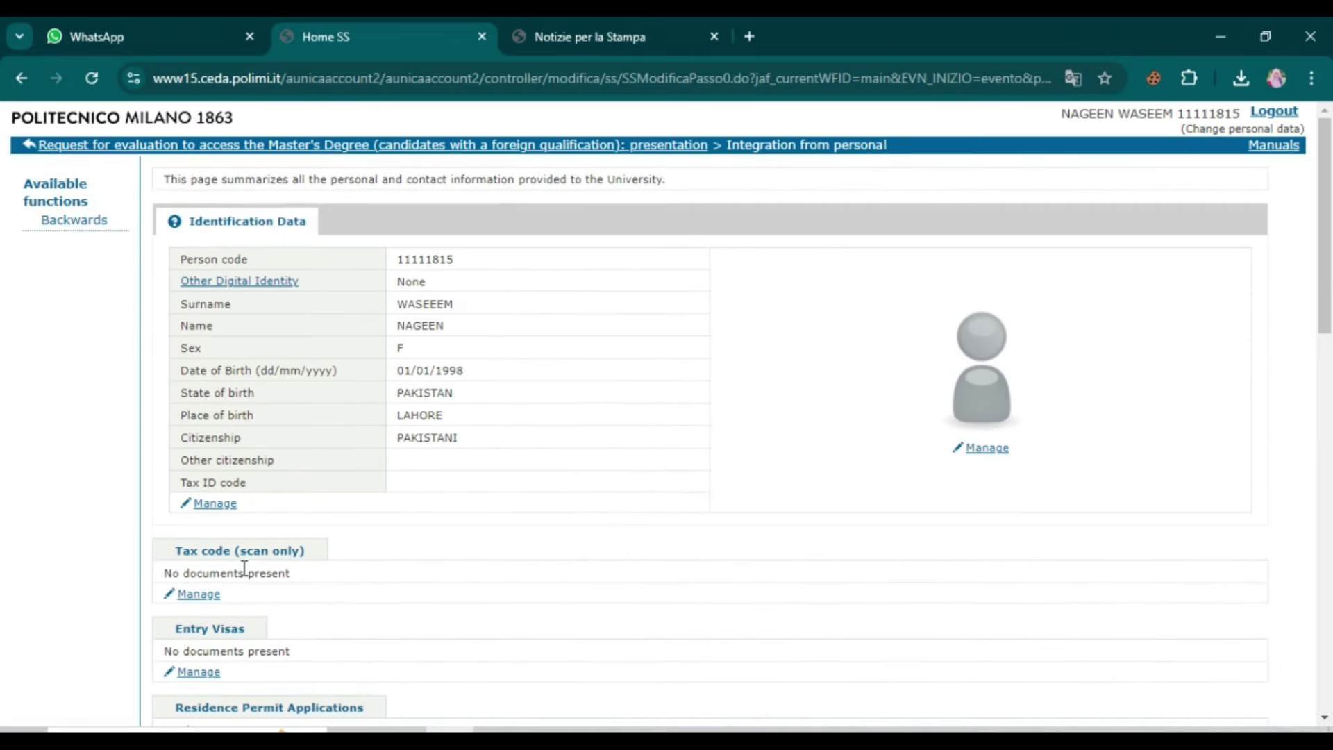
{"action": "left_click", "coordinate": [68, 223]}
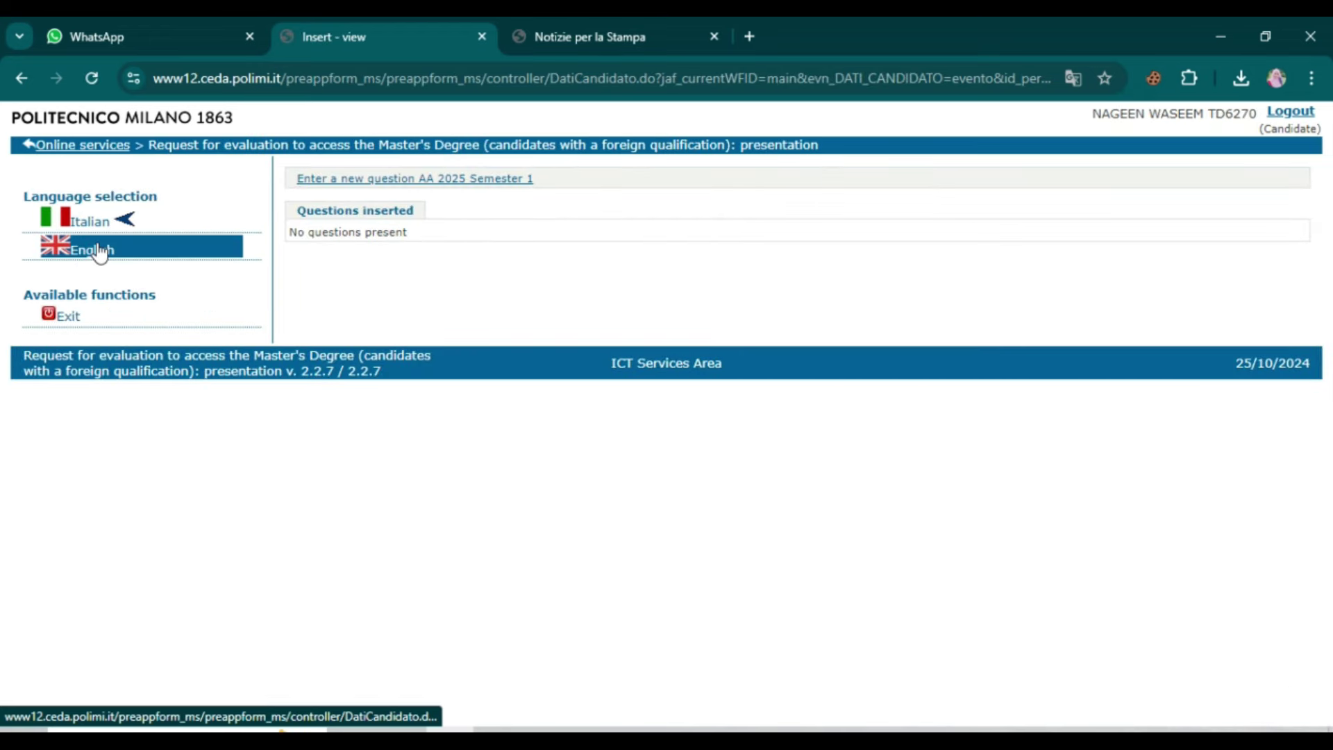
Step: Switch the site to English and begin the A.Y. 2025 Semester 1 Master's application
{"action": "left_click", "coordinate": [101, 250]}
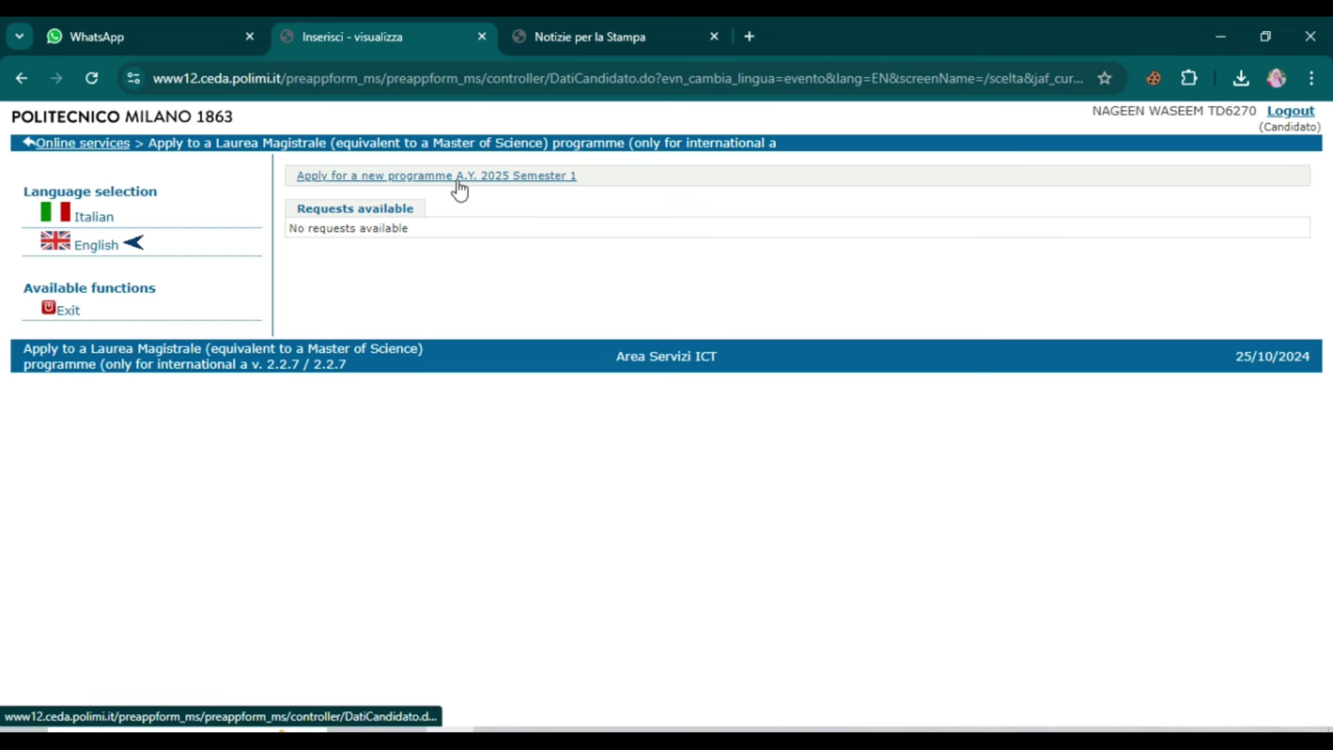
{"action": "left_click", "coordinate": [524, 178]}
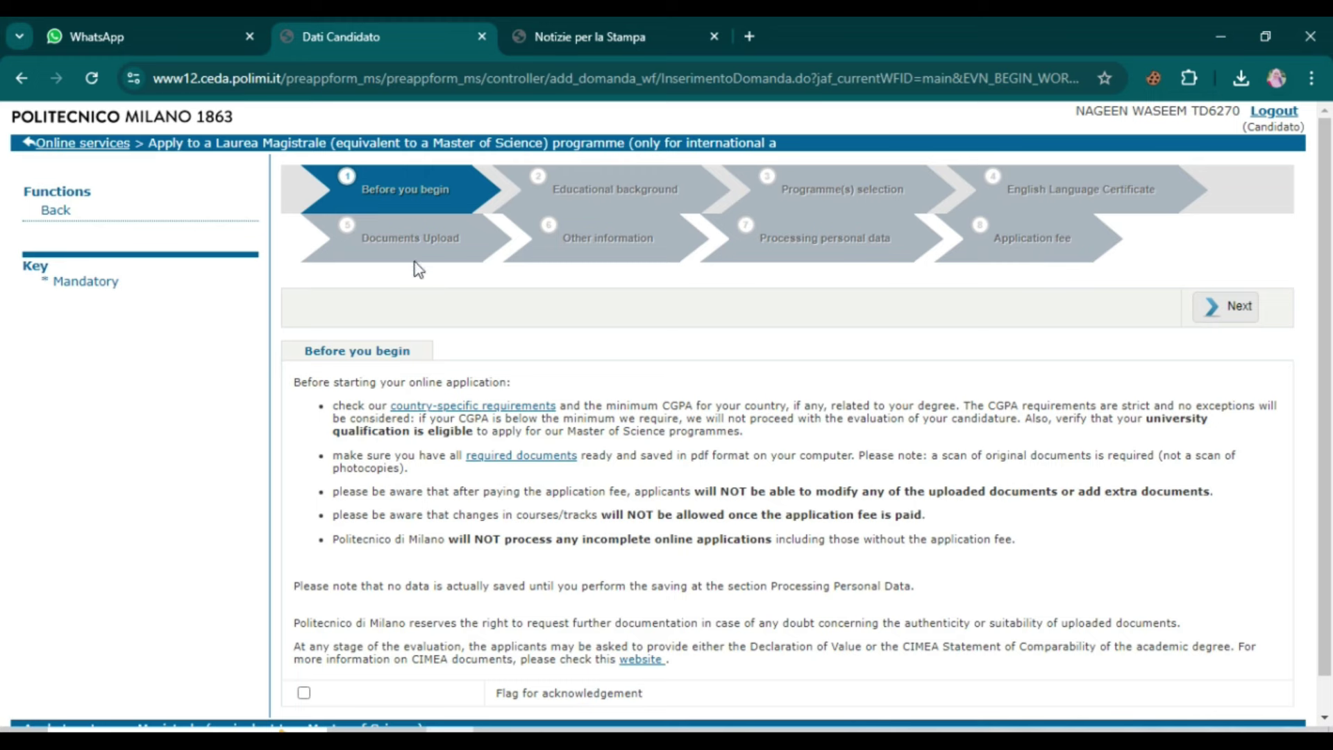
Step: Tick 'Flag for acknowledgement' on the Before you begin notes and continue
{"action": "scroll", "coordinate": [591, 347], "scroll_direction": "down", "scroll_amount": 1}
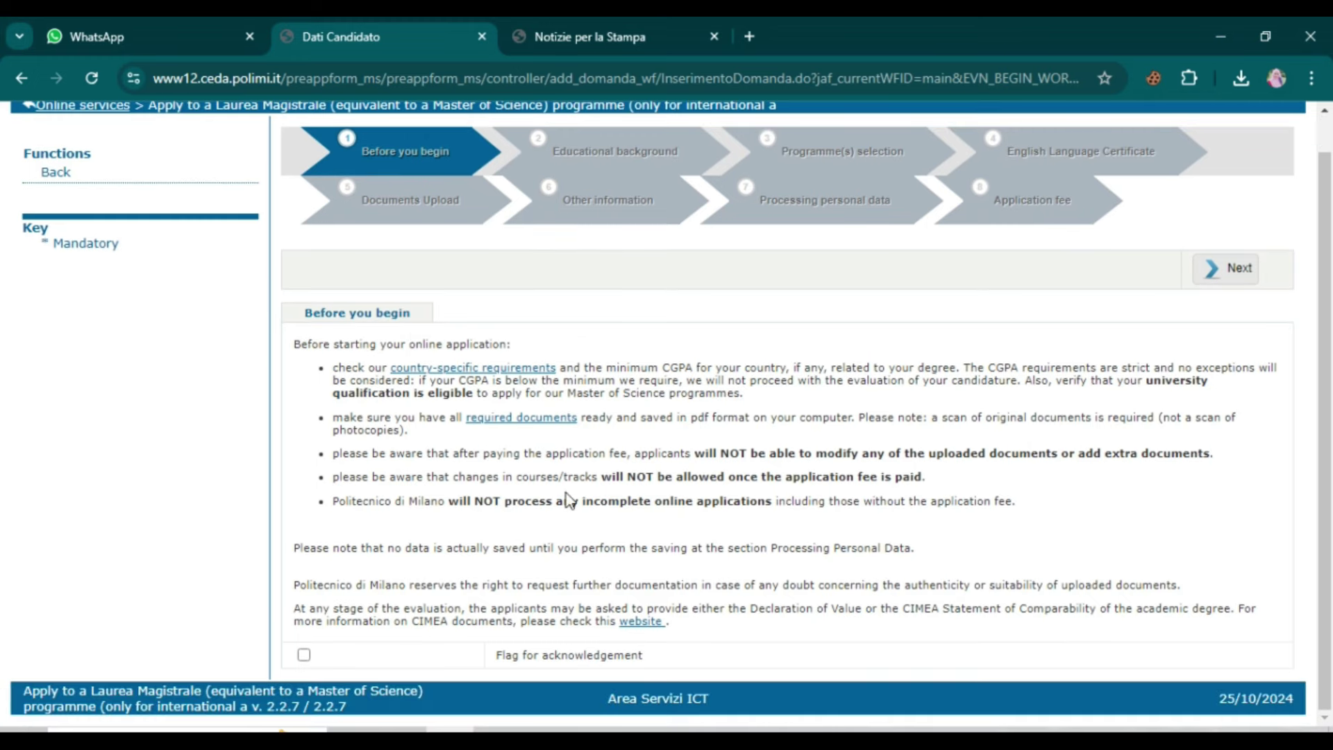
{"action": "left_click", "coordinate": [310, 656]}
{"action": "left_click", "coordinate": [1232, 272]}
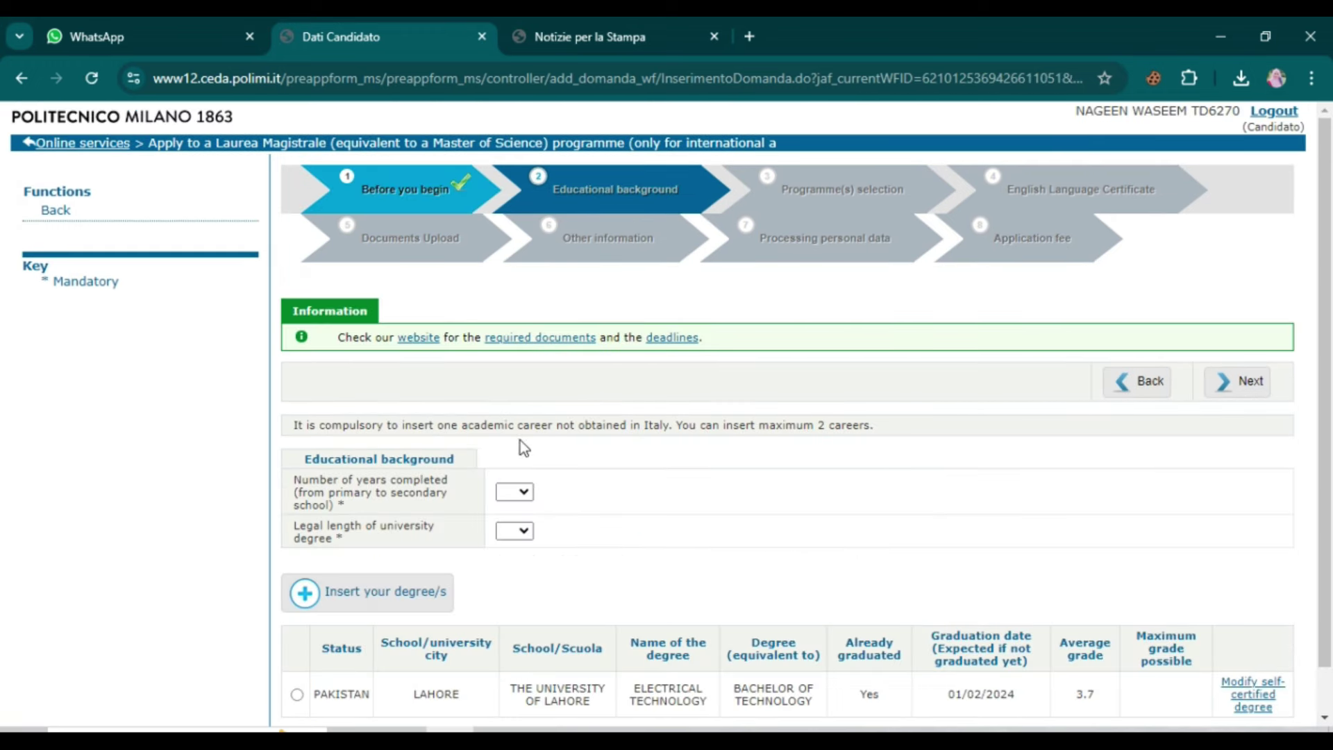
Step: Set 12 years of schooling and a 4-year degree legal length, then continue
{"action": "scroll", "coordinate": [472, 493], "scroll_direction": "down", "scroll_amount": 2}
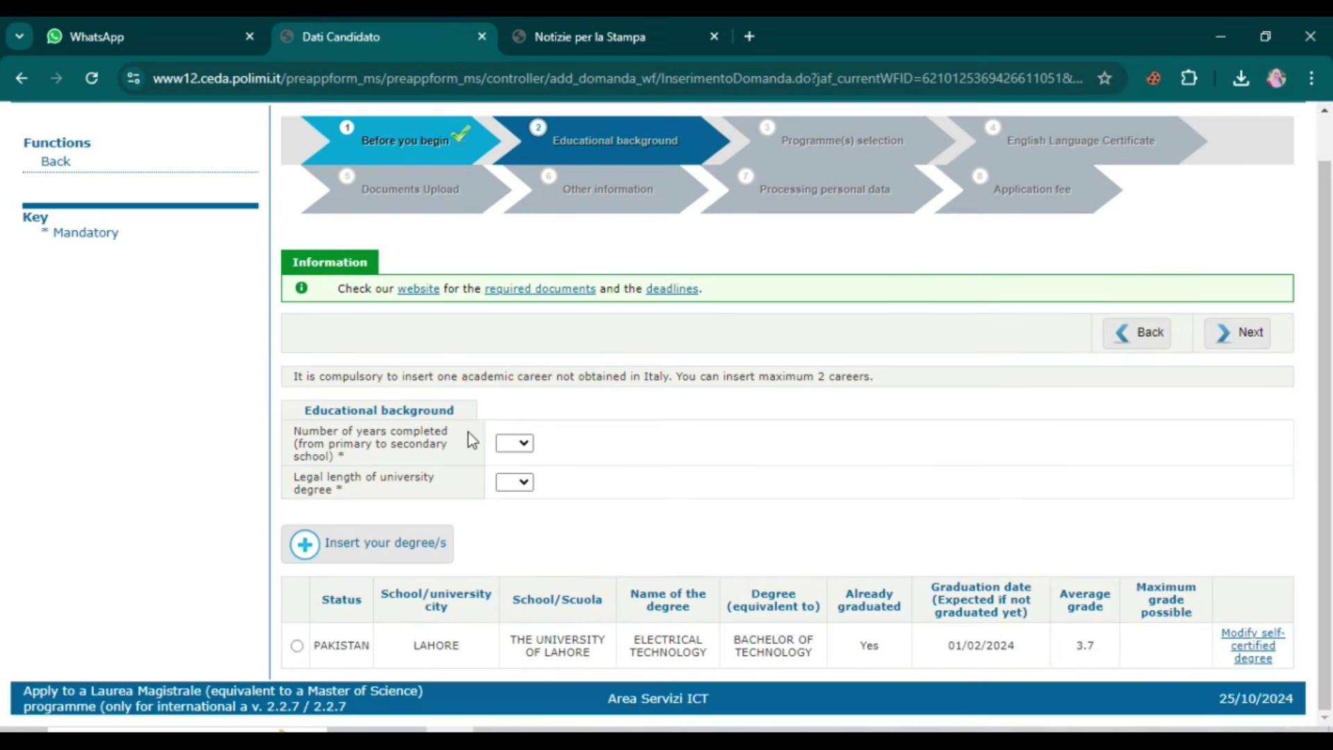
{"action": "left_click", "coordinate": [518, 449]}
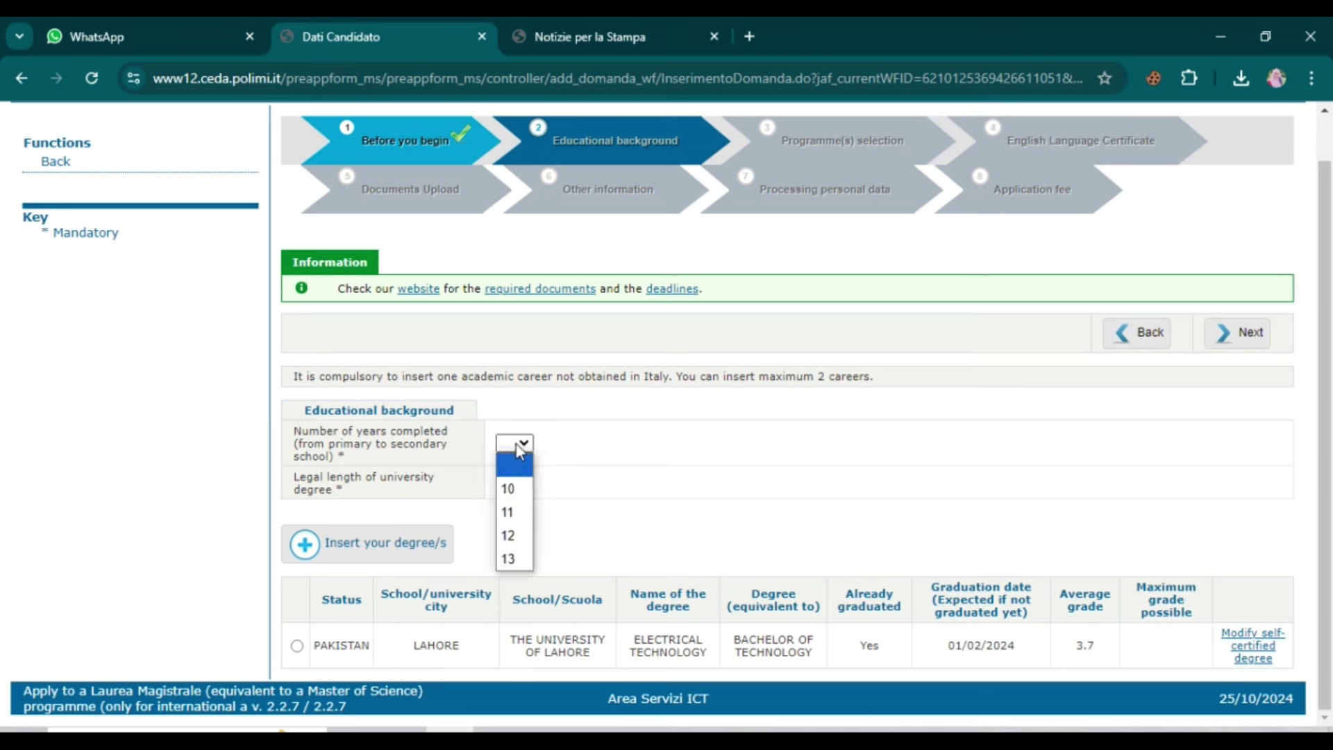
{"action": "left_click", "coordinate": [510, 538]}
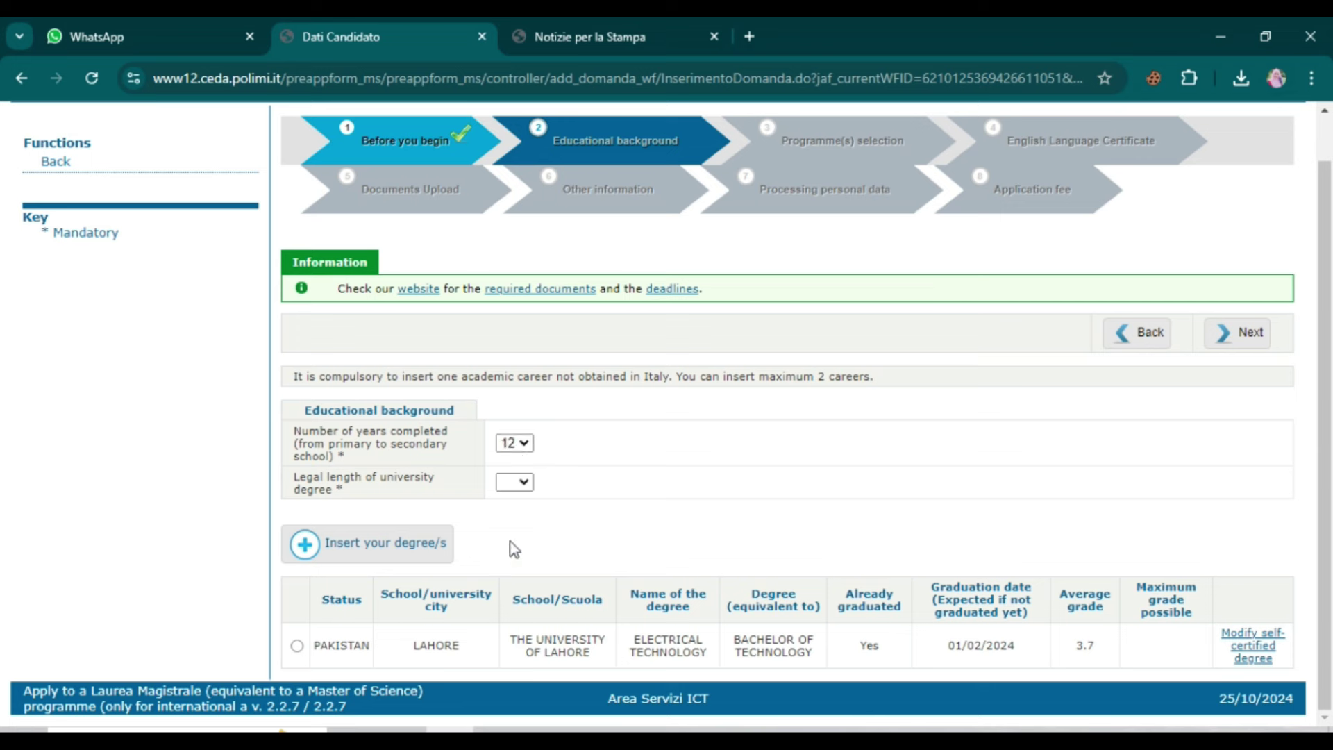
{"action": "left_click", "coordinate": [506, 487]}
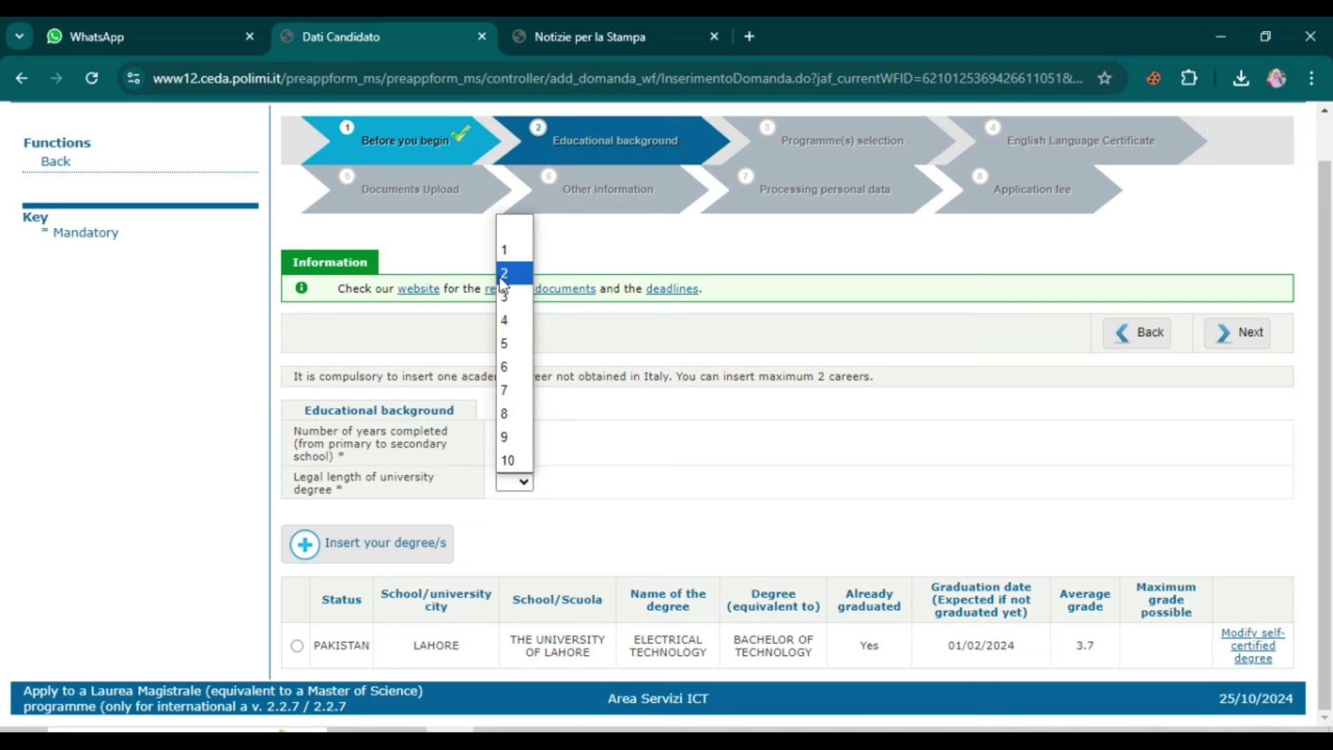
{"action": "left_click", "coordinate": [504, 326]}
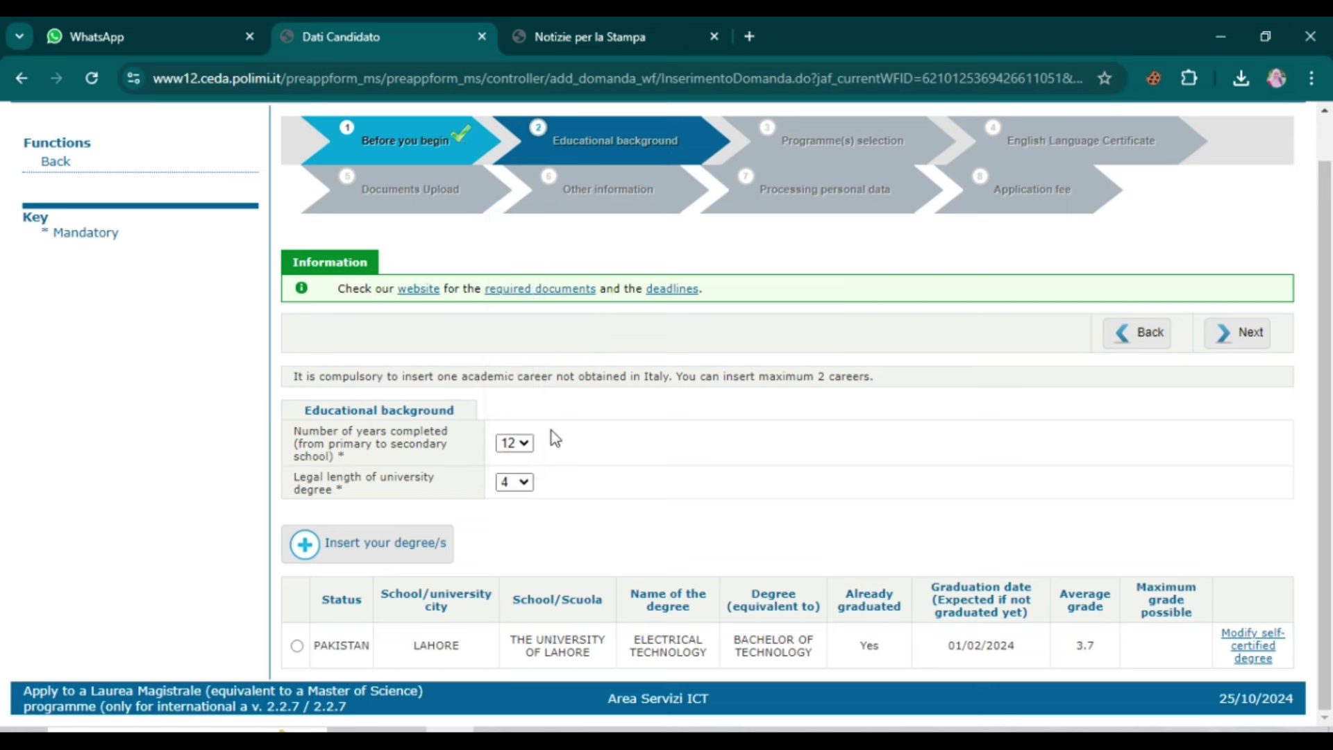
{"action": "left_click", "coordinate": [360, 552]}
{"action": "left_click", "coordinate": [1240, 337]}
Step: Filter programmes by ENGINEERING, the MILANO BOVISA campus and Taught in English
{"action": "scroll", "coordinate": [318, 476], "scroll_direction": "down", "scroll_amount": 3}
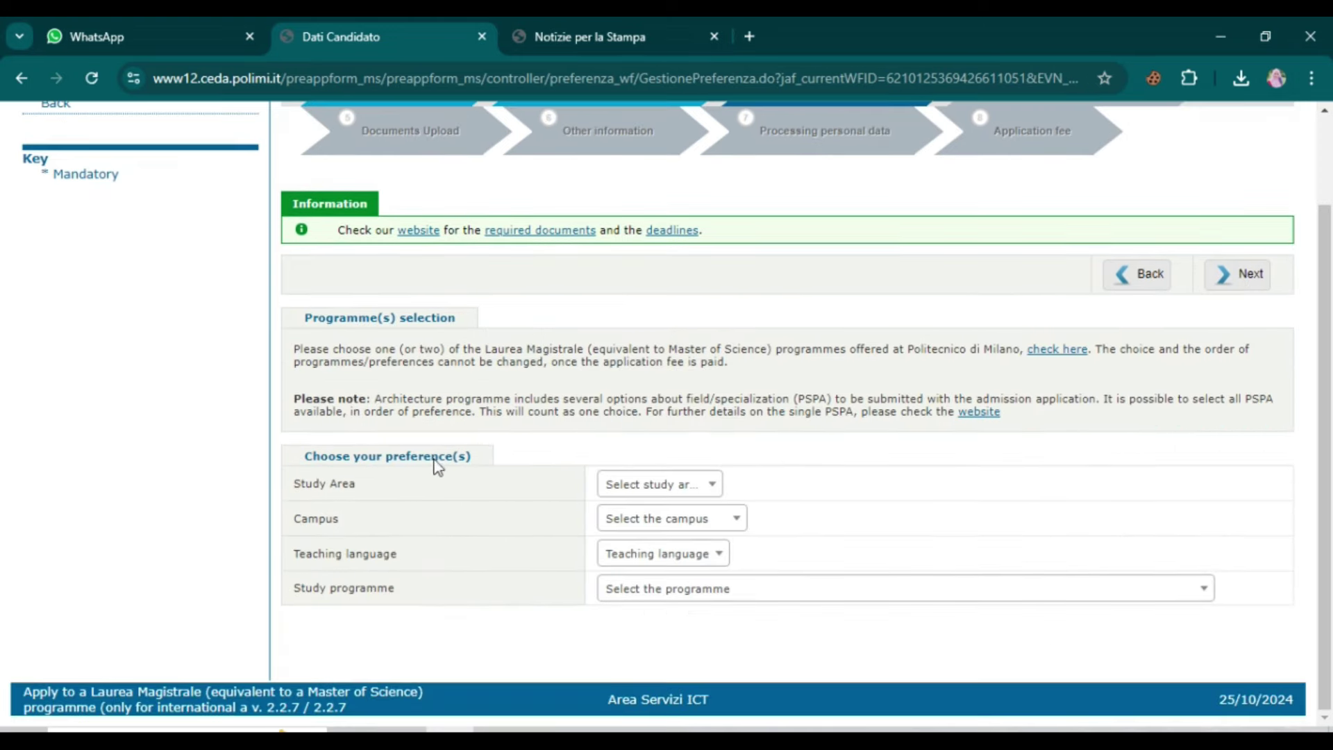
{"action": "left_click", "coordinate": [653, 486]}
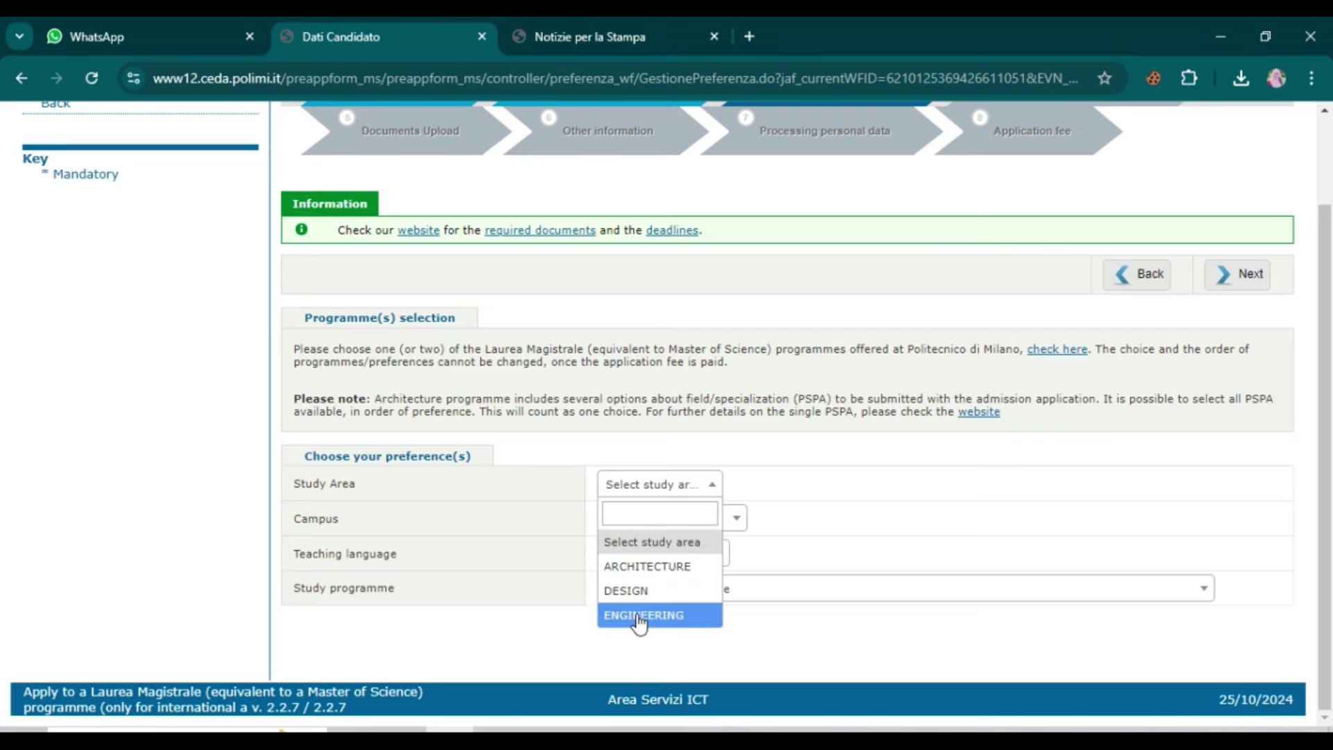
{"action": "left_click", "coordinate": [640, 617]}
{"action": "left_click", "coordinate": [707, 531]}
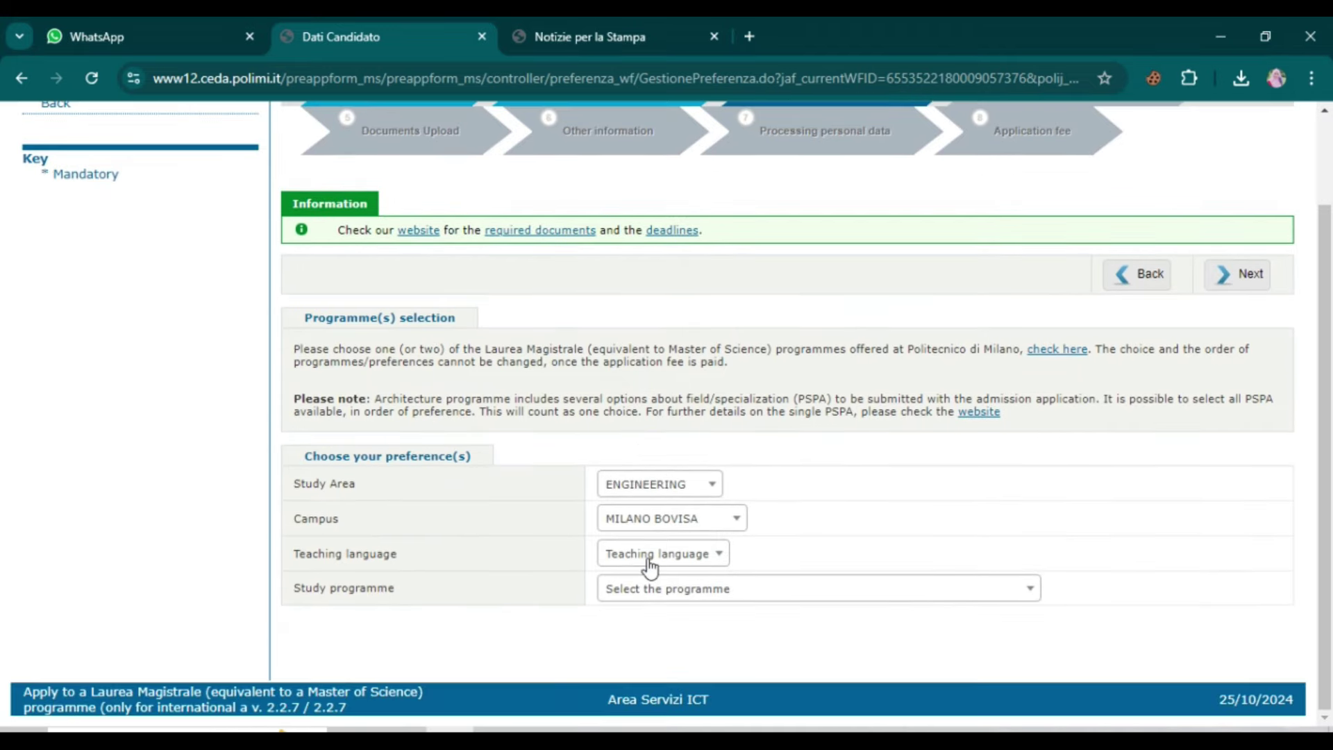
{"action": "left_click", "coordinate": [650, 568]}
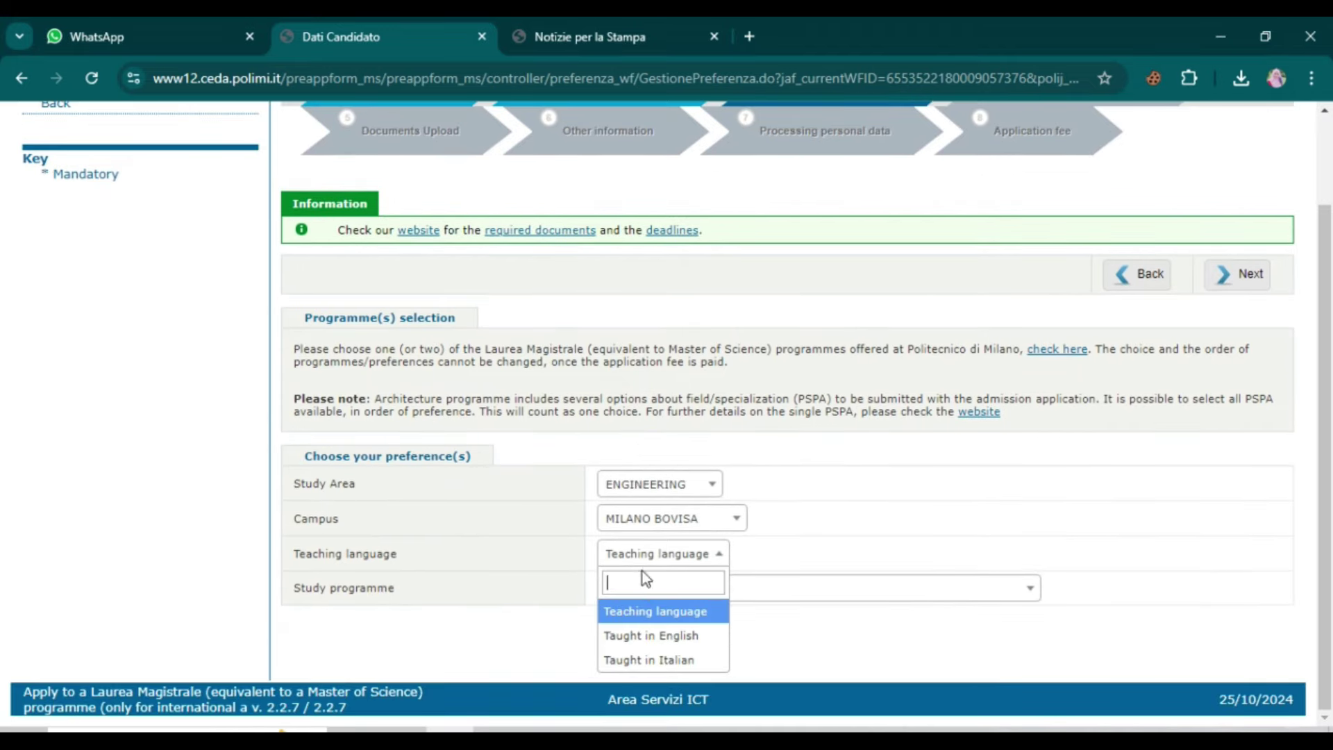
{"action": "left_click", "coordinate": [643, 635]}
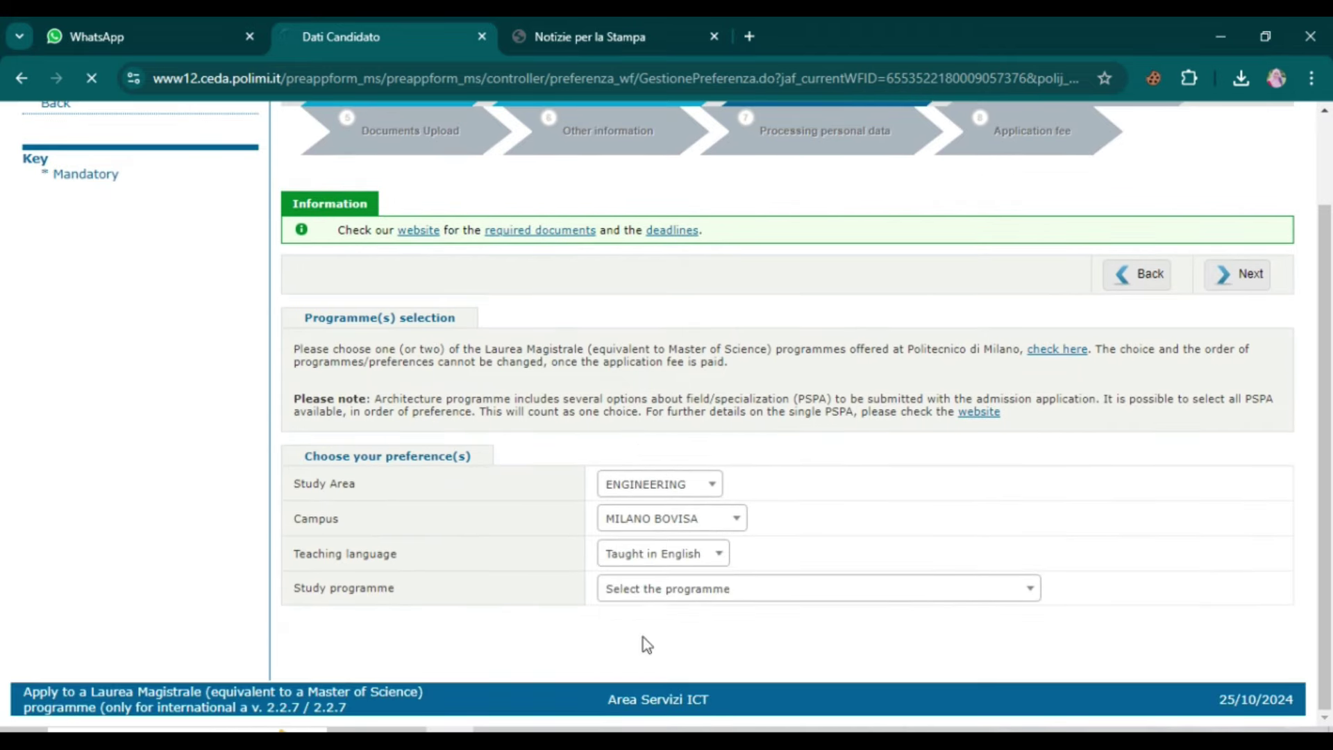
{"action": "left_click", "coordinate": [640, 597]}
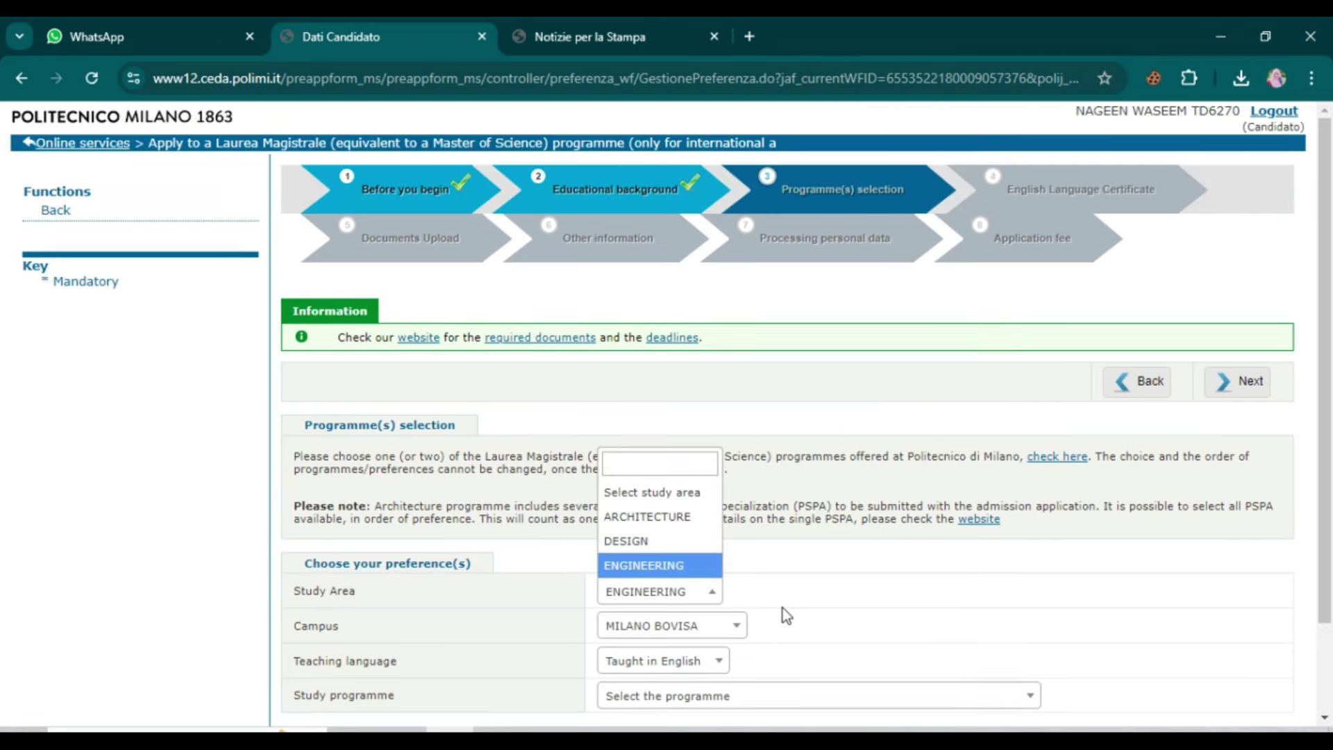
{"action": "left_click", "coordinate": [782, 607]}
{"action": "scroll", "coordinate": [715, 622], "scroll_direction": "down", "scroll_amount": 2}
Step: Add Mechanical Engineering at Milano Bovisa as first preference and proceed
{"action": "left_click", "coordinate": [660, 596]}
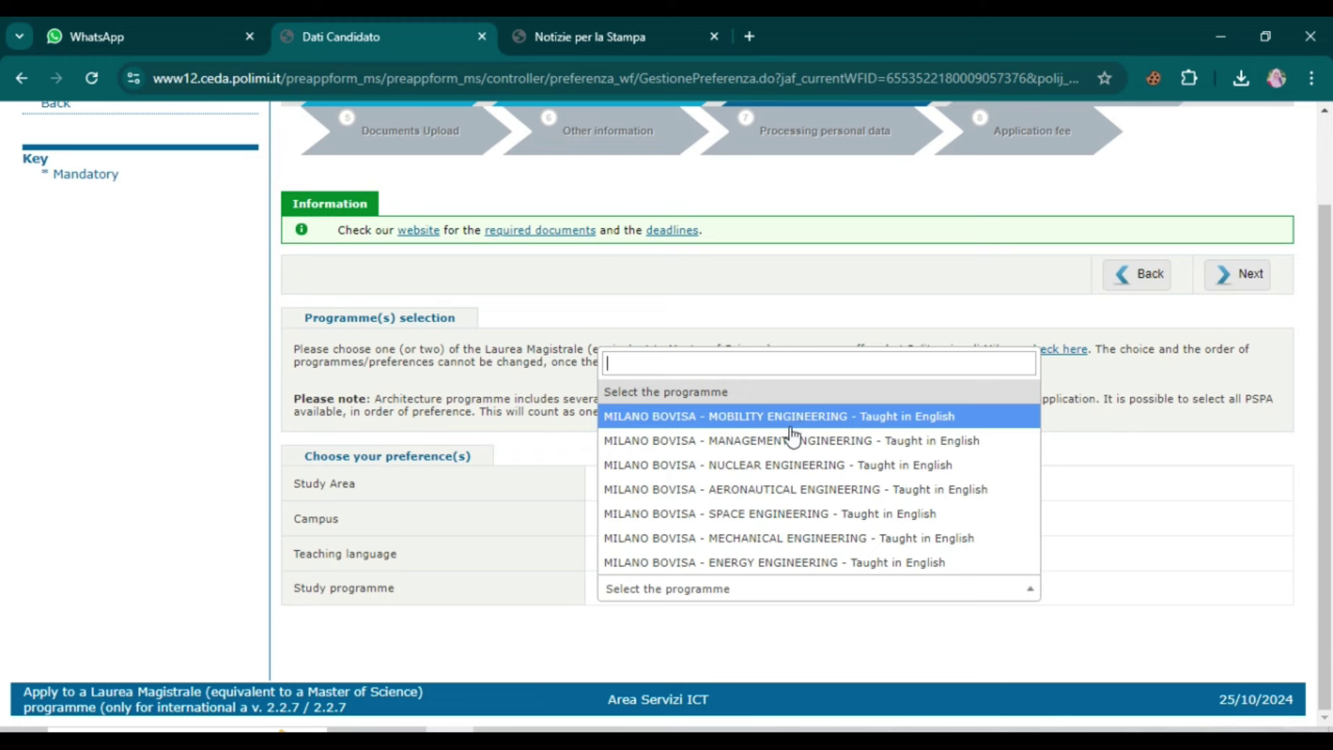
{"action": "left_click", "coordinate": [761, 539]}
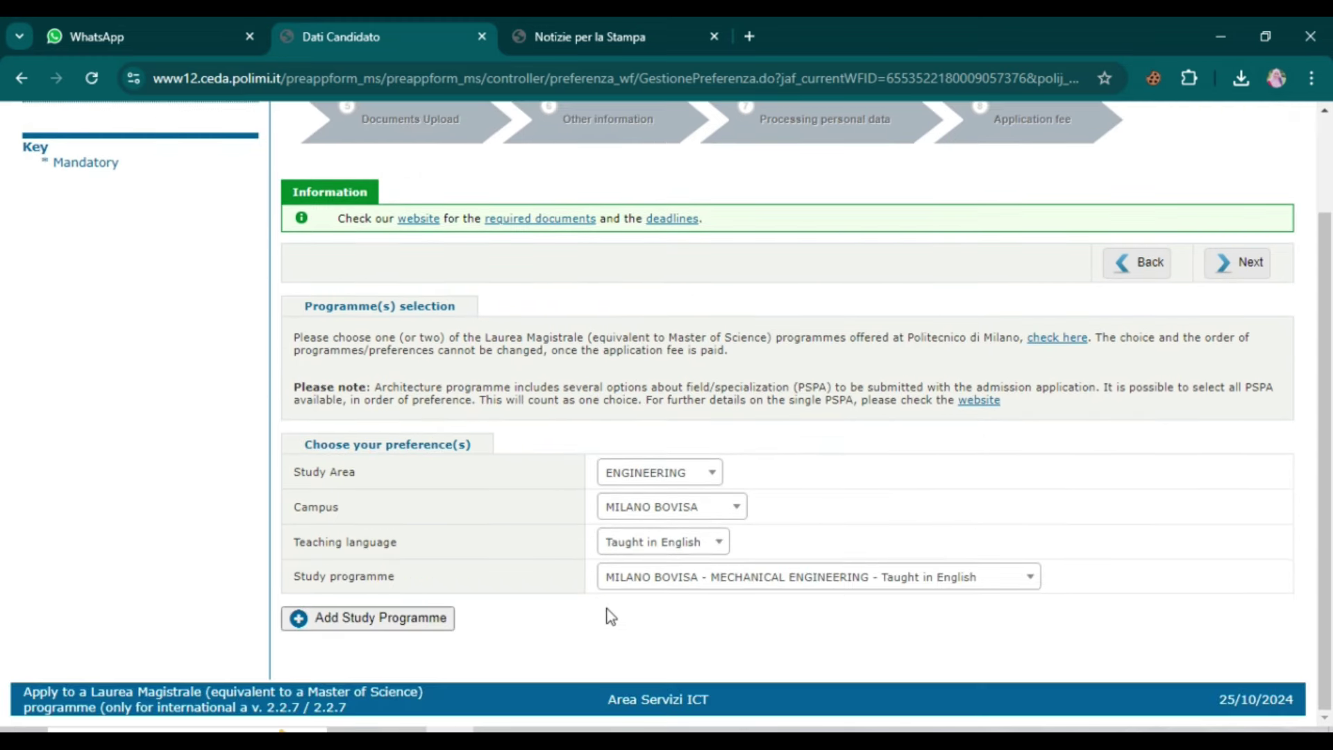
{"action": "left_click", "coordinate": [339, 620]}
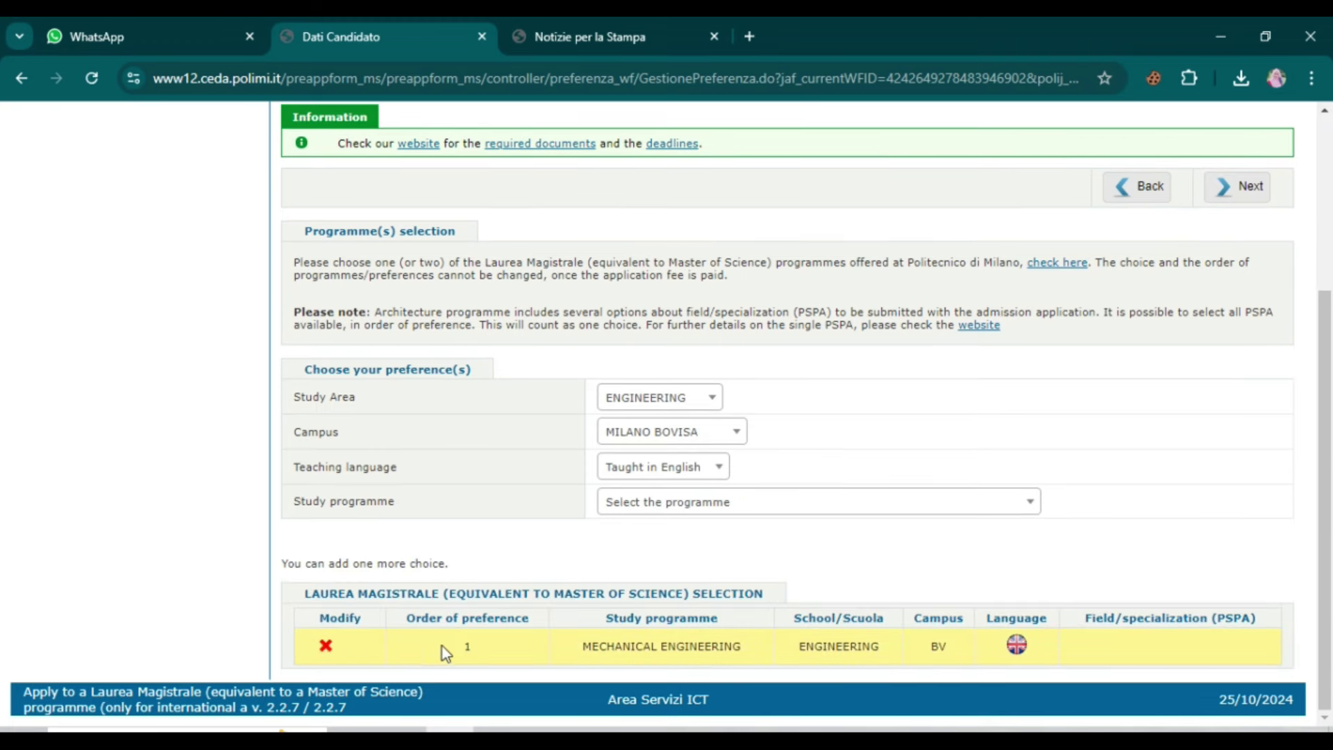
{"action": "left_click", "coordinate": [1239, 190]}
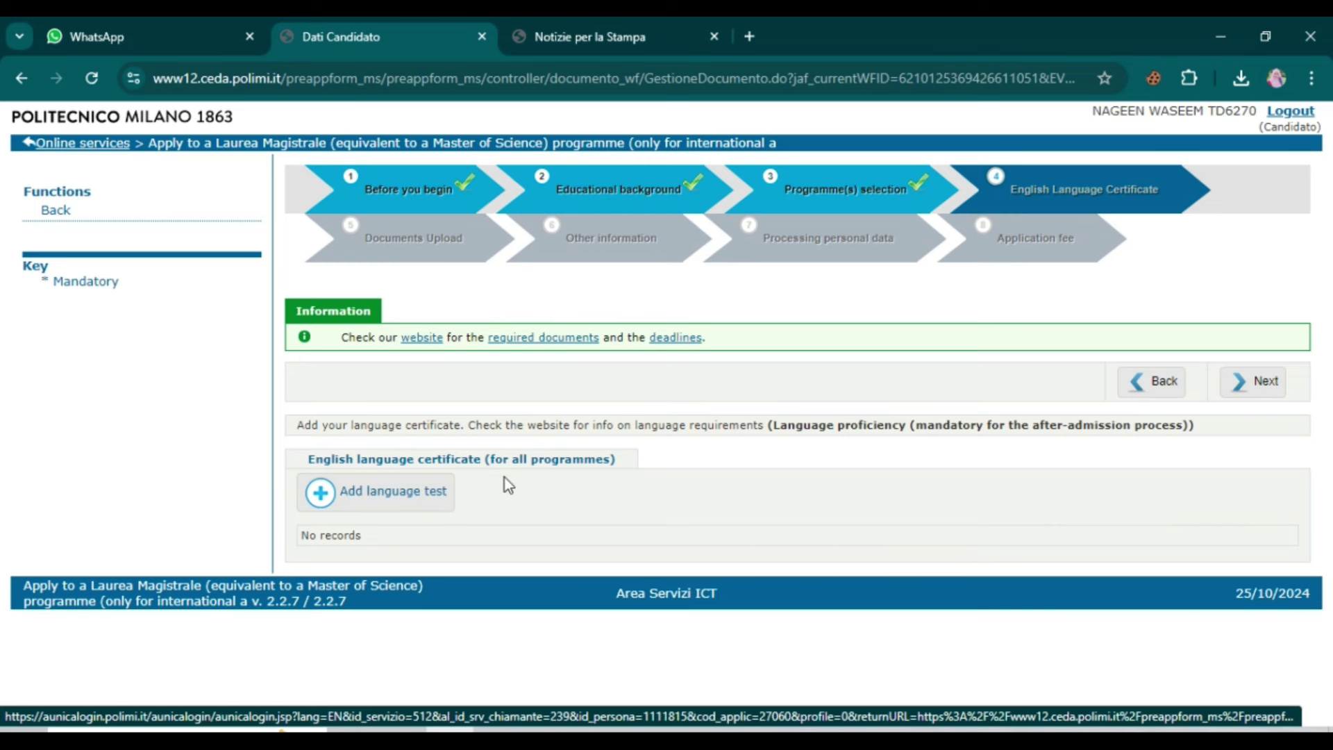
Step: Add a Cambridge CAE grade A language test attained on 01/05/2024
{"action": "left_click", "coordinate": [355, 496]}
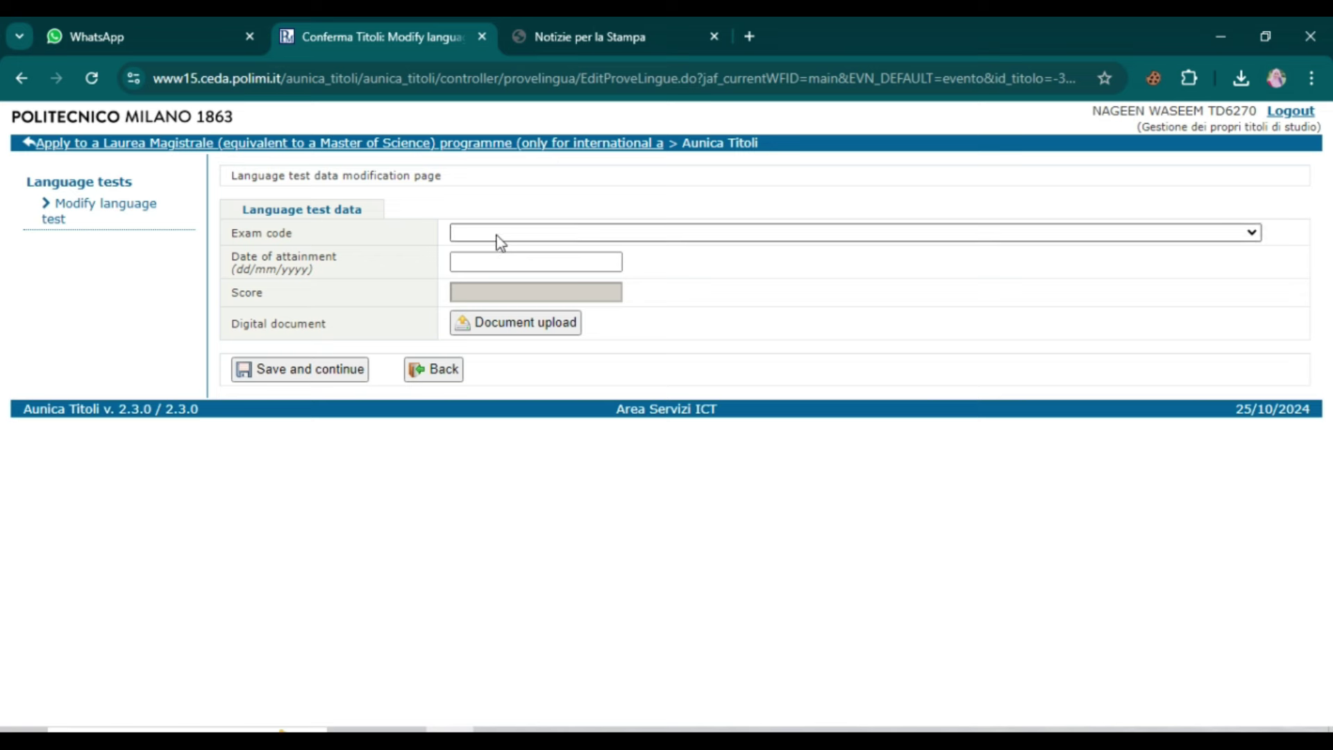
{"action": "left_click", "coordinate": [501, 234]}
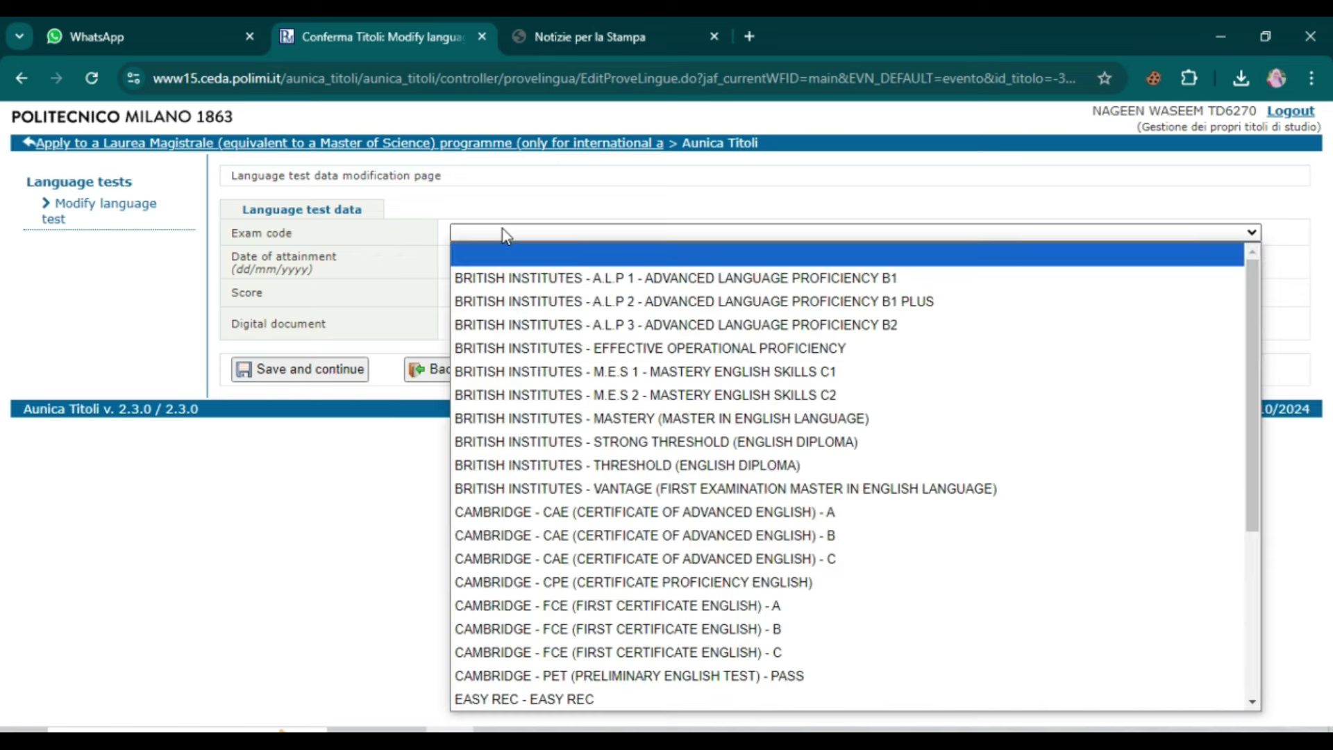
{"action": "left_click", "coordinate": [514, 512]}
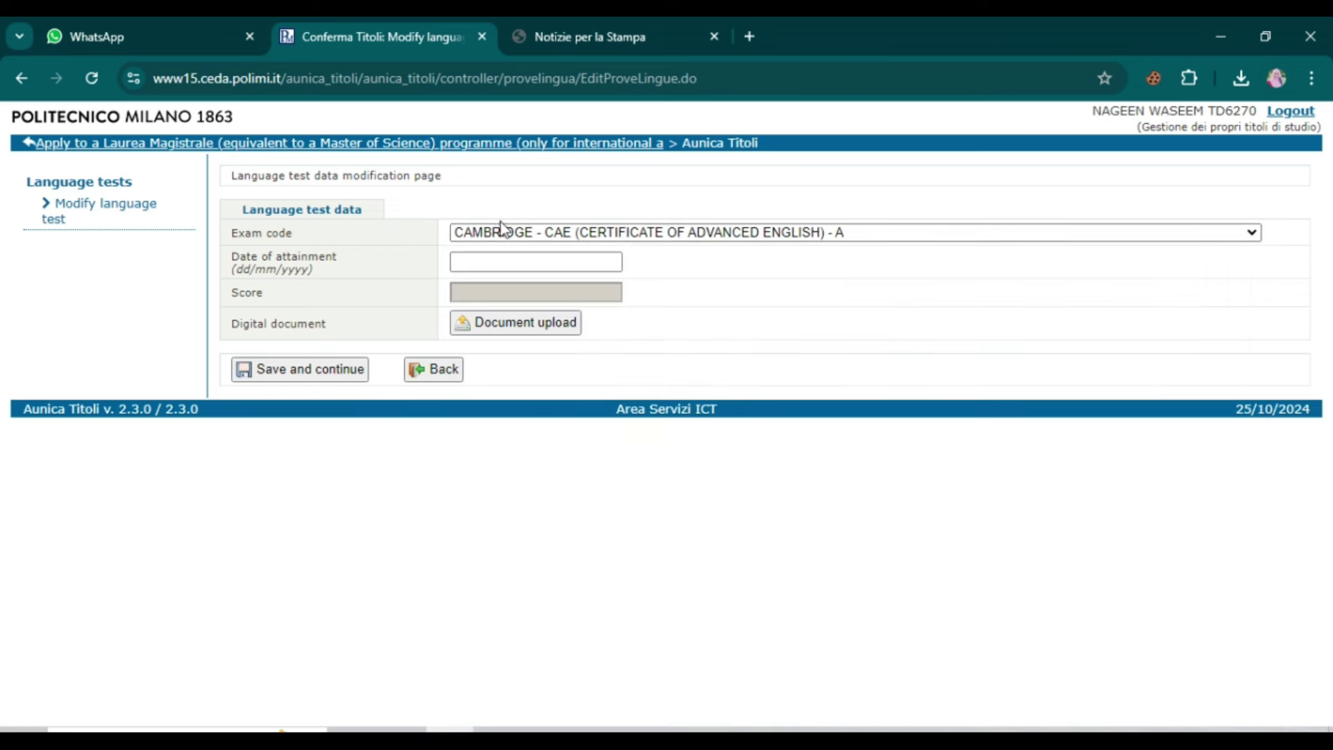
{"action": "left_click", "coordinate": [500, 262]}
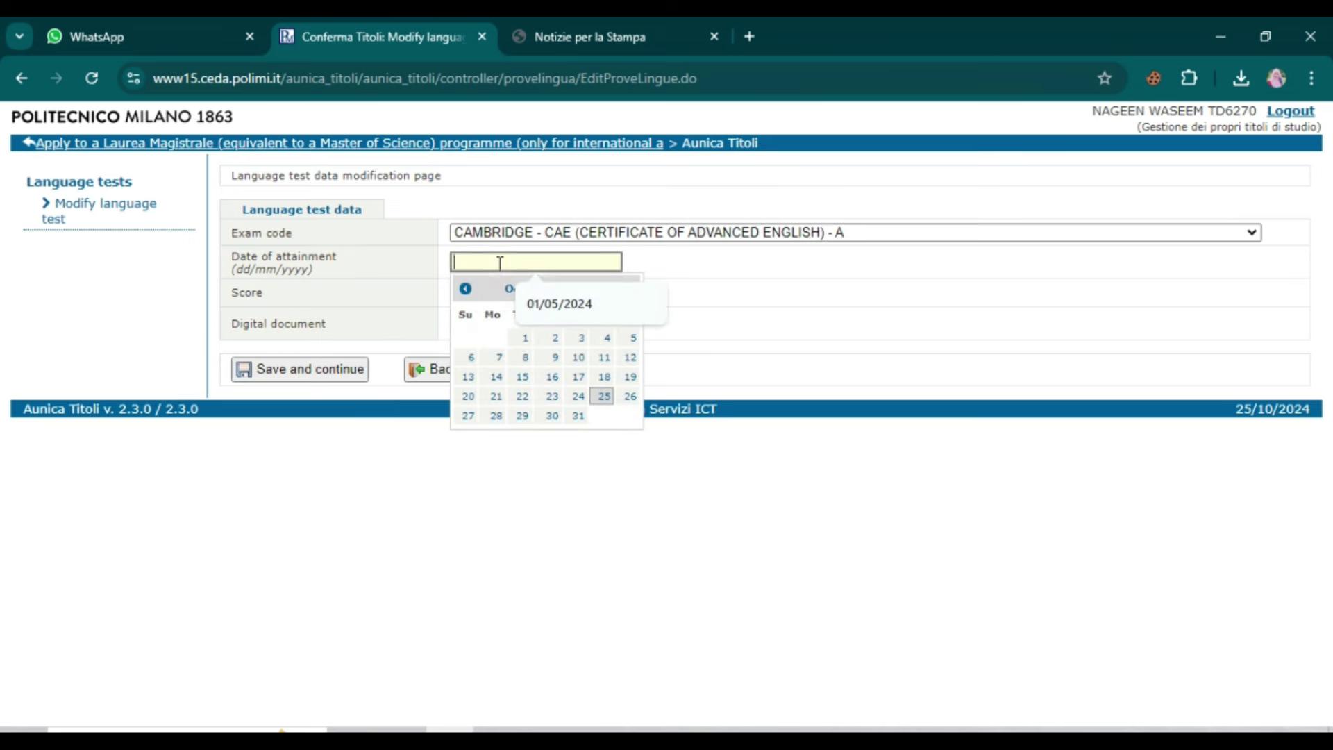
{"action": "left_click", "coordinate": [551, 304]}
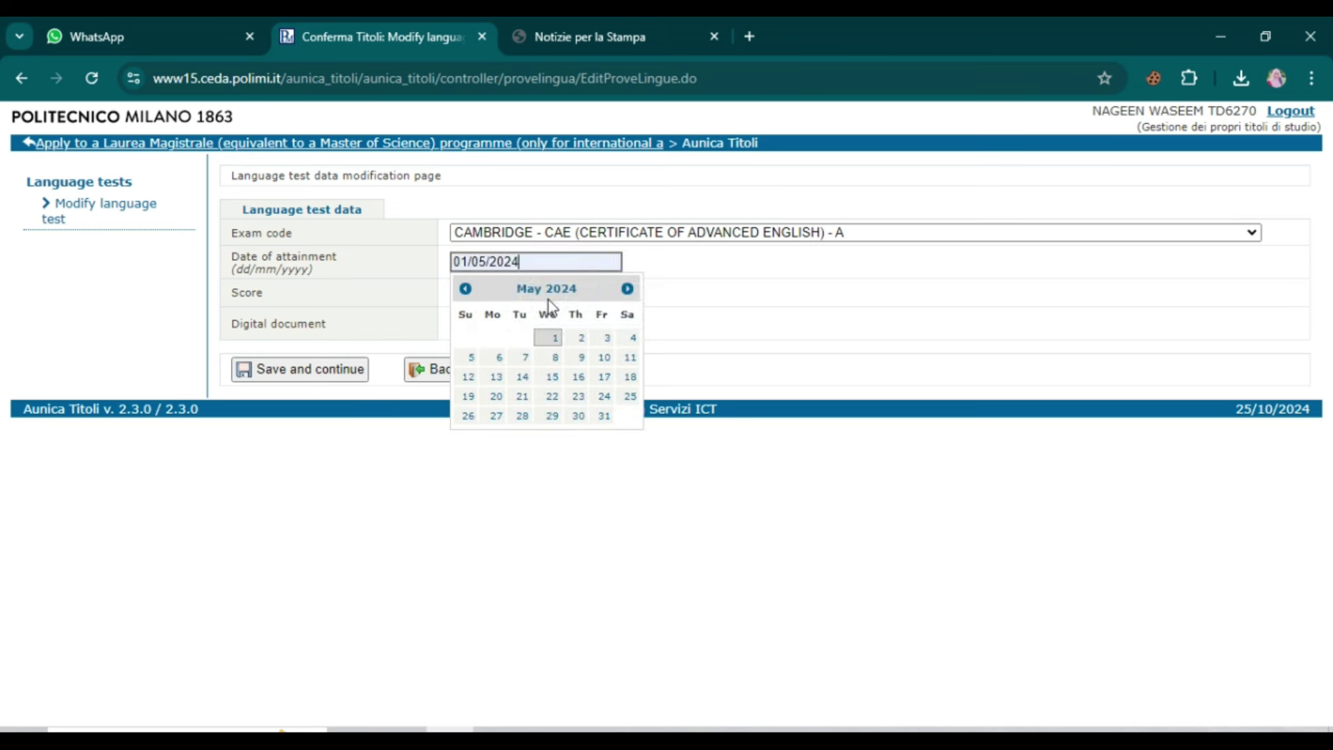
{"action": "left_click", "coordinate": [637, 446]}
Step: Attach the certificate PDF, save, accept the truthful-data declaration and confirm
{"action": "left_click", "coordinate": [512, 330]}
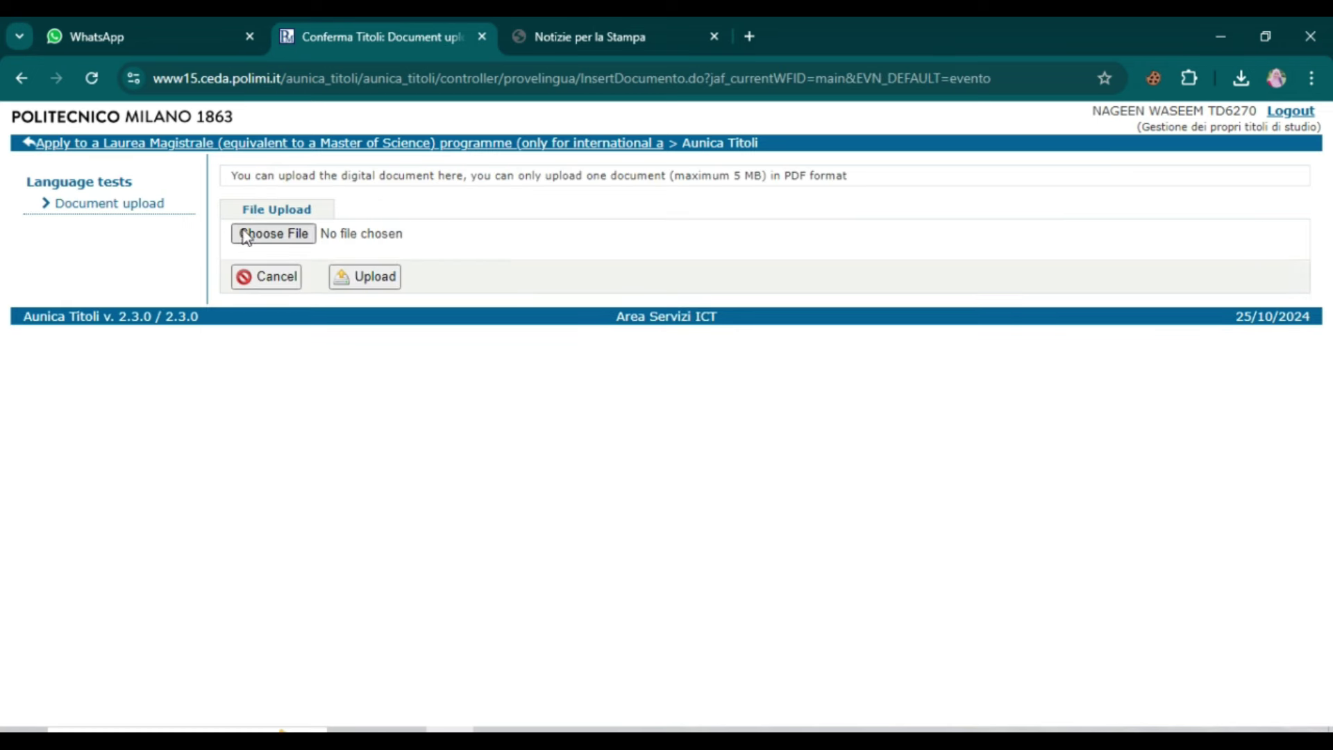
{"action": "left_click", "coordinate": [289, 240]}
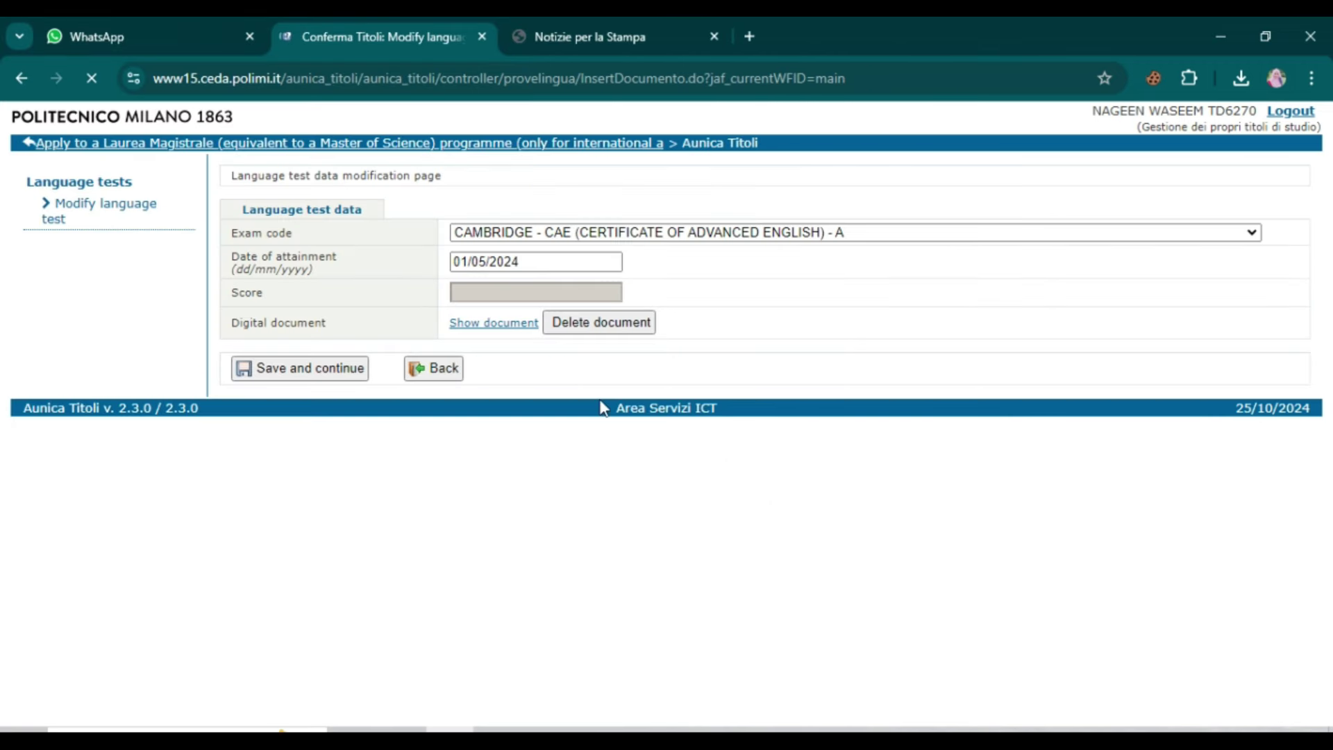
{"action": "left_click", "coordinate": [337, 377]}
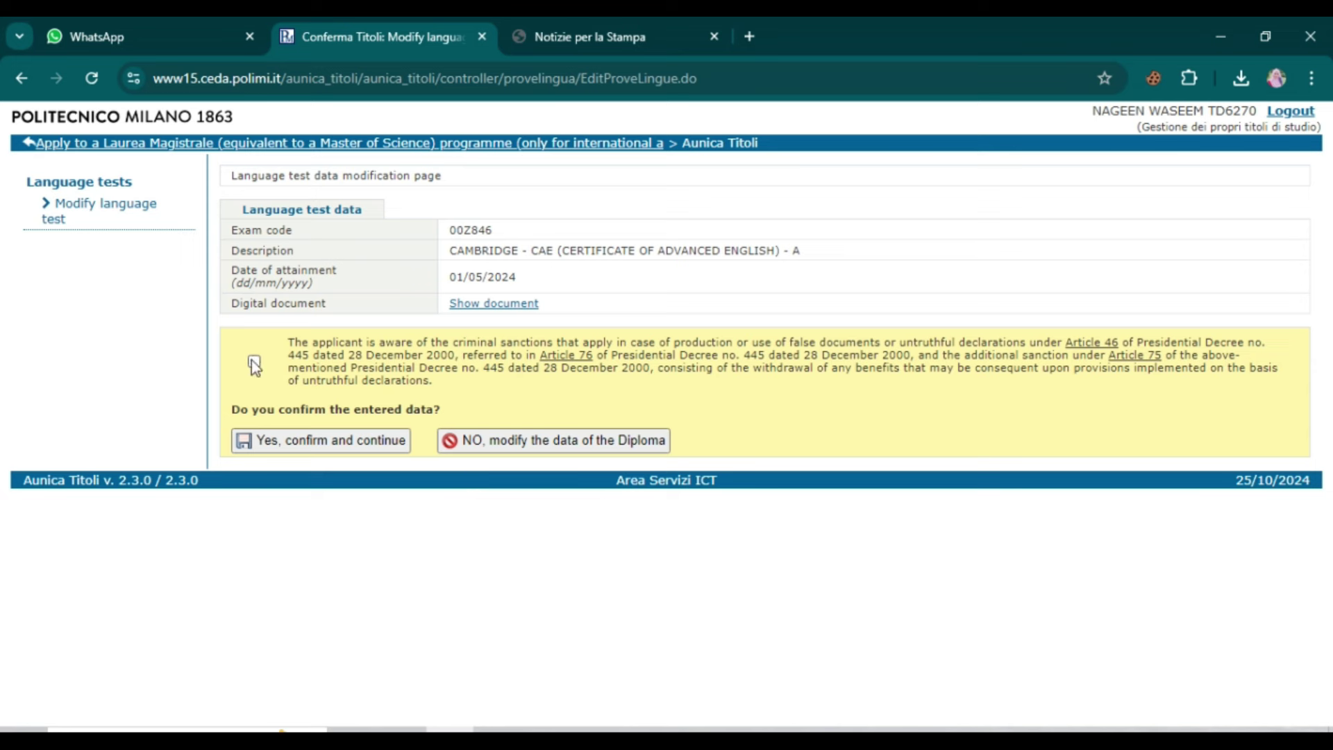
{"action": "left_click", "coordinate": [254, 361]}
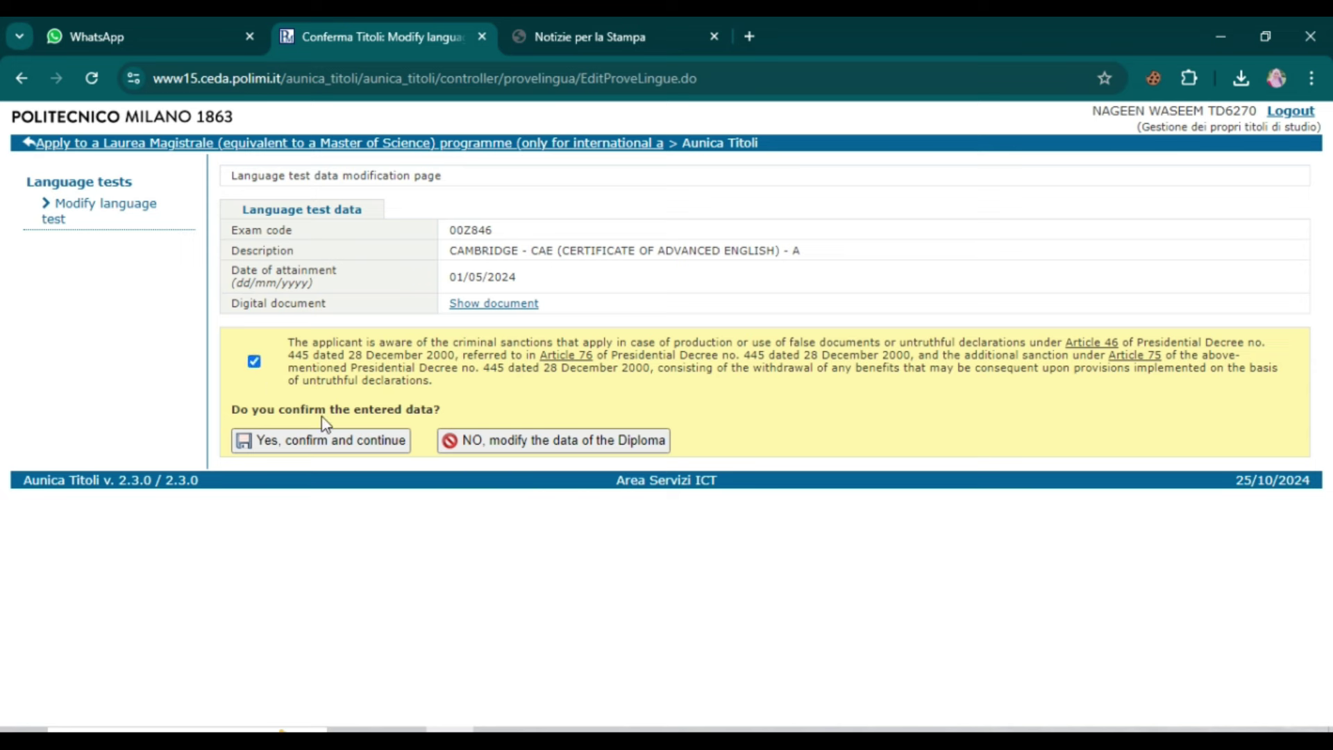
{"action": "left_click", "coordinate": [377, 443]}
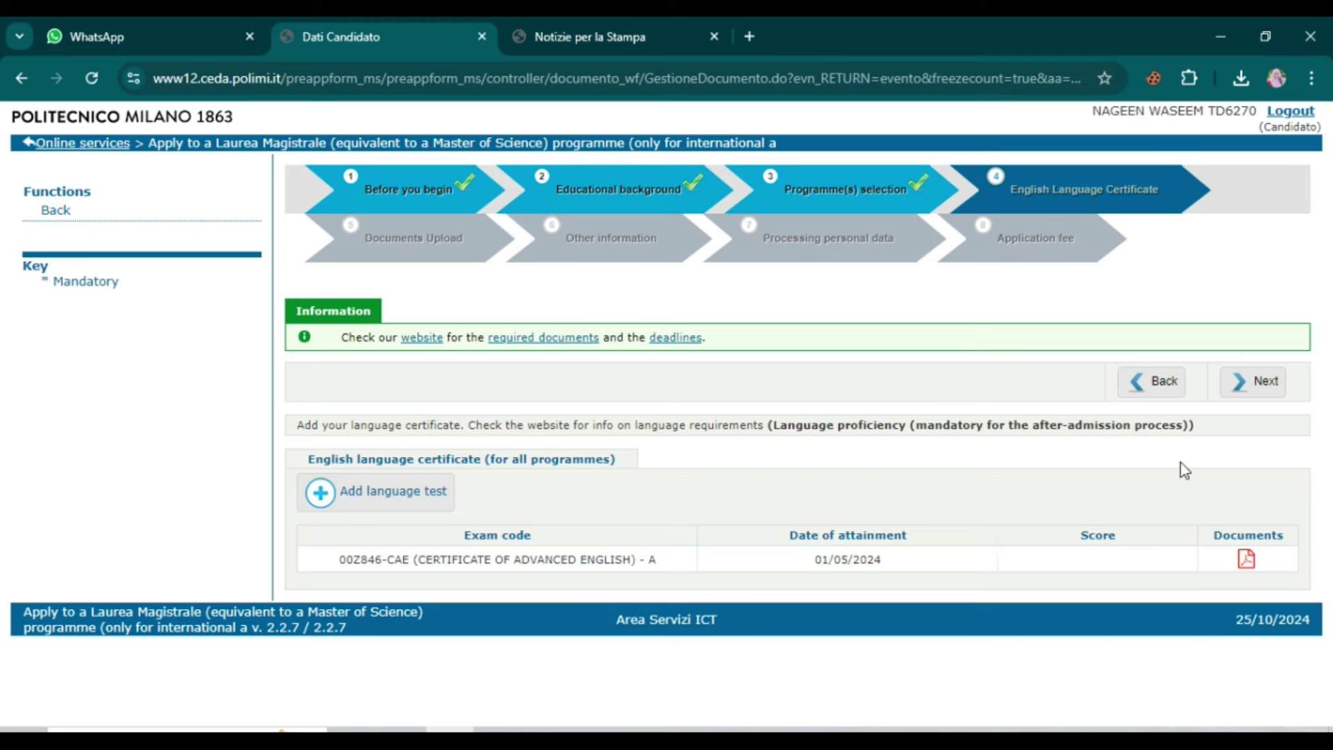
Step: Upload the Cumulative GPA Statement and Resume on Documents Upload, then advance to Other information
{"action": "left_click", "coordinate": [1254, 386]}
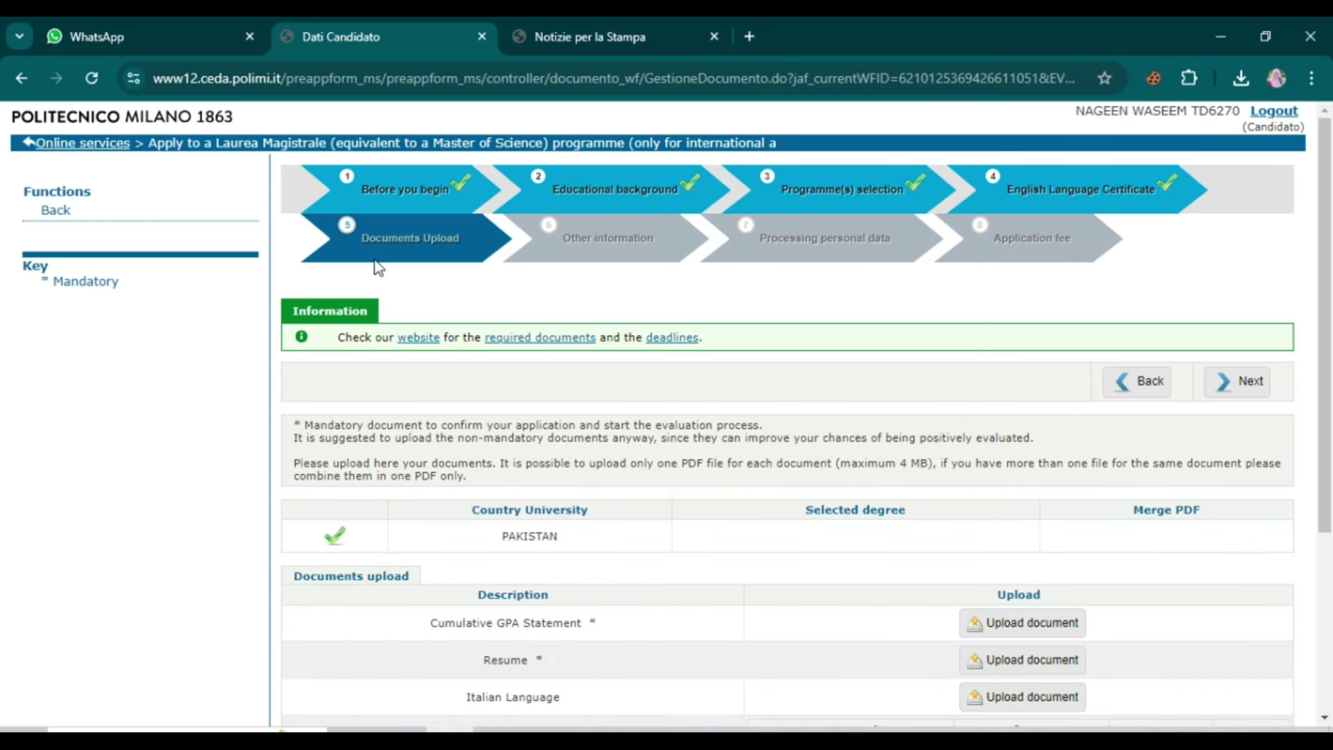
{"action": "scroll", "coordinate": [500, 354], "scroll_direction": "down", "scroll_amount": 3}
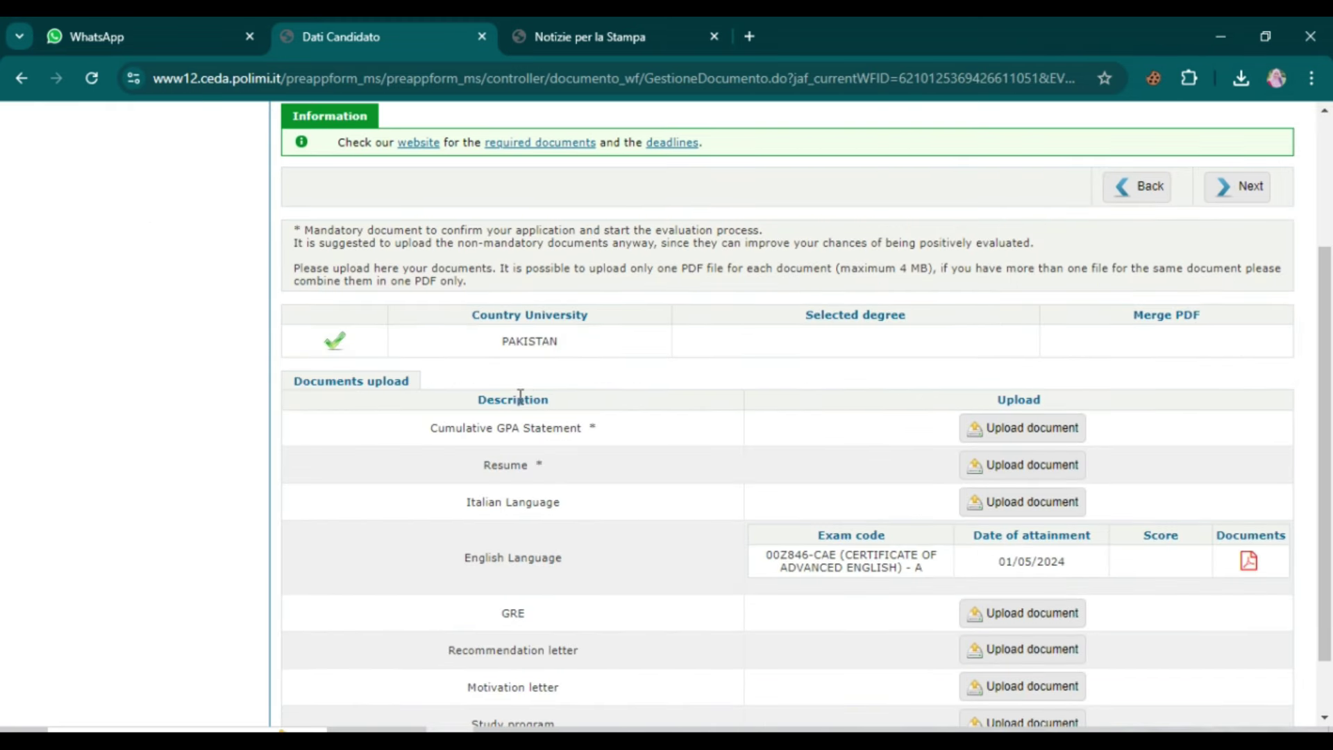
{"action": "scroll", "coordinate": [535, 500], "scroll_direction": "down", "scroll_amount": 1}
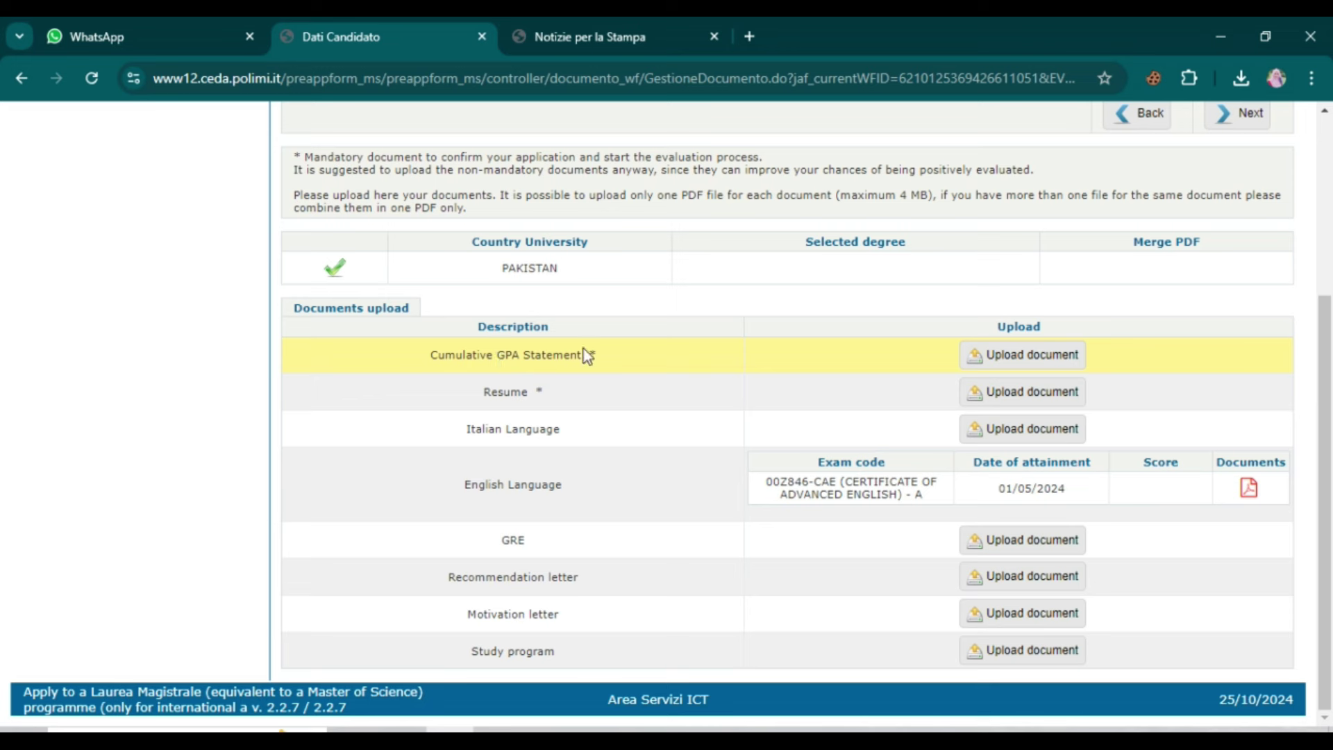
{"action": "left_click_drag", "start_coordinate": [469, 394], "coordinate": [539, 393]}
{"action": "left_click_drag", "start_coordinate": [463, 433], "coordinate": [586, 434]}
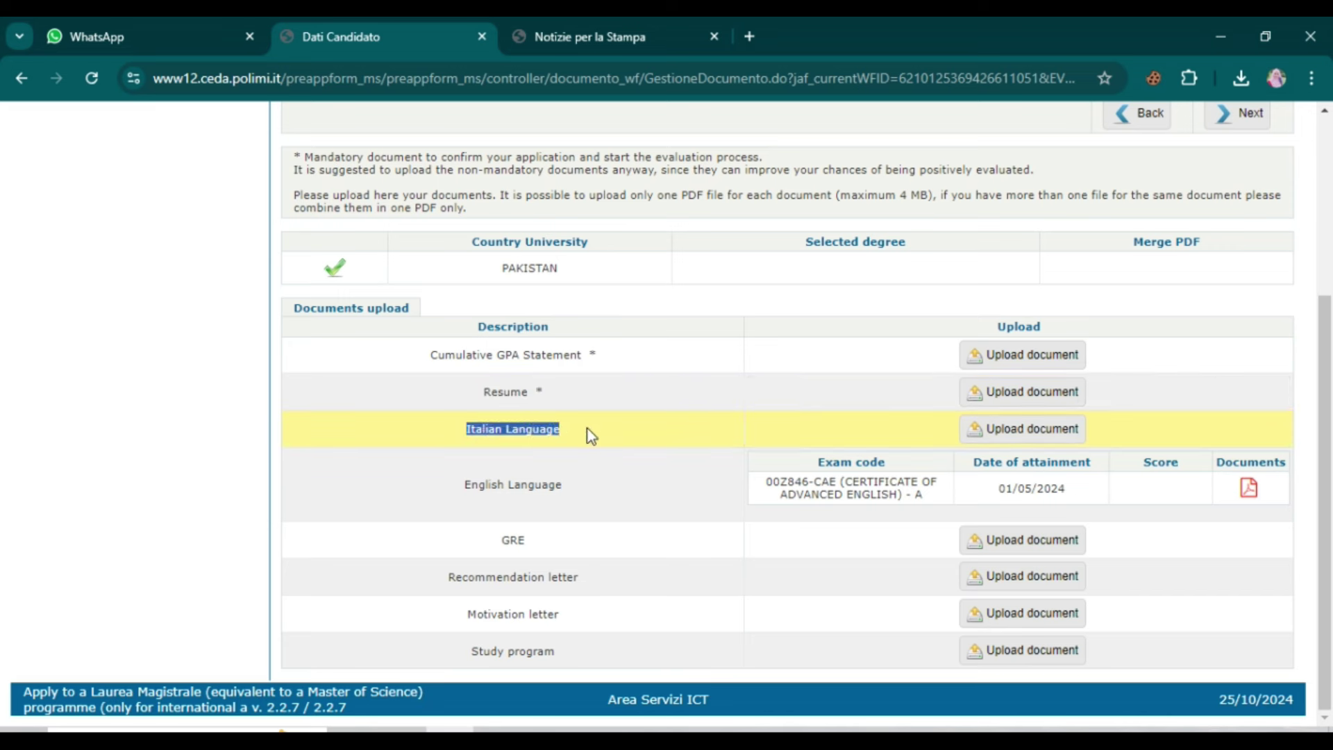
{"action": "left_click_drag", "start_coordinate": [441, 489], "coordinate": [528, 486]}
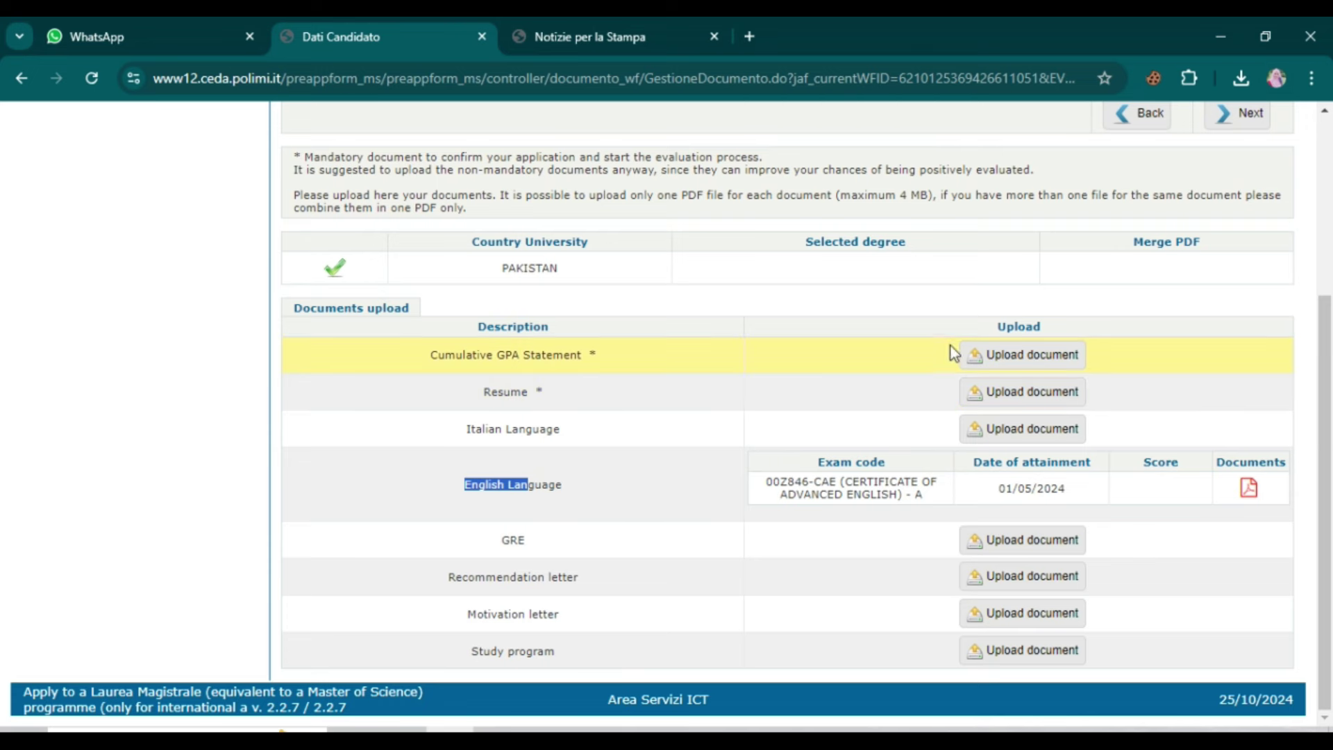
{"action": "left_click", "coordinate": [979, 357]}
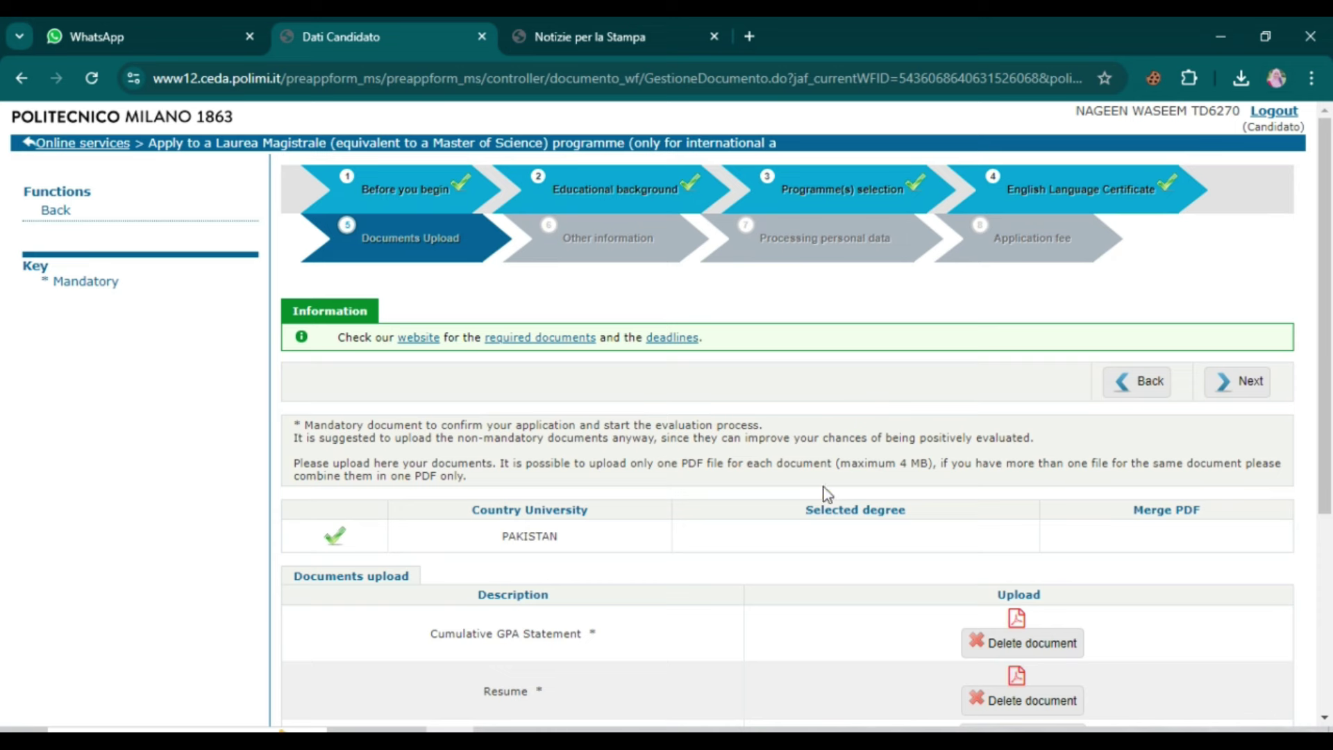
{"action": "left_click", "coordinate": [1252, 384]}
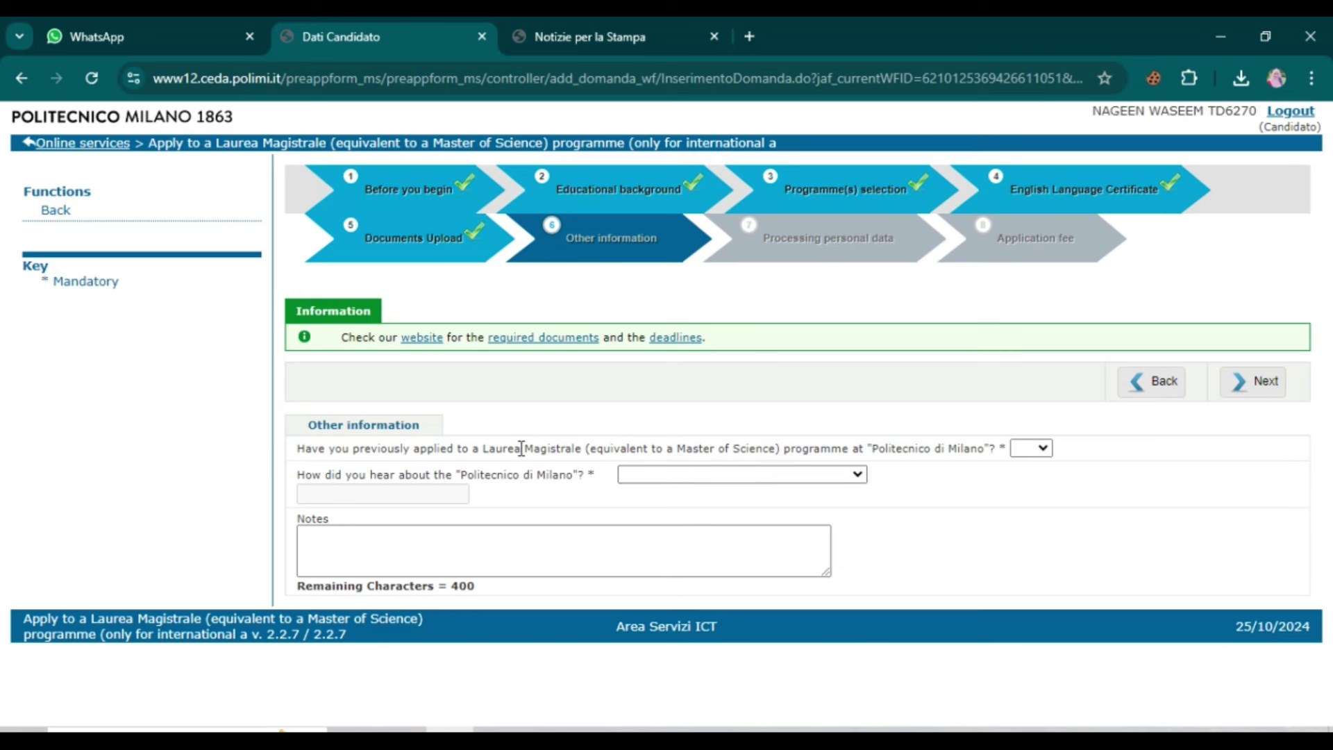
Step: Answer NO to previously applied and Internet for how you heard, then continue
{"action": "left_click", "coordinate": [1017, 453]}
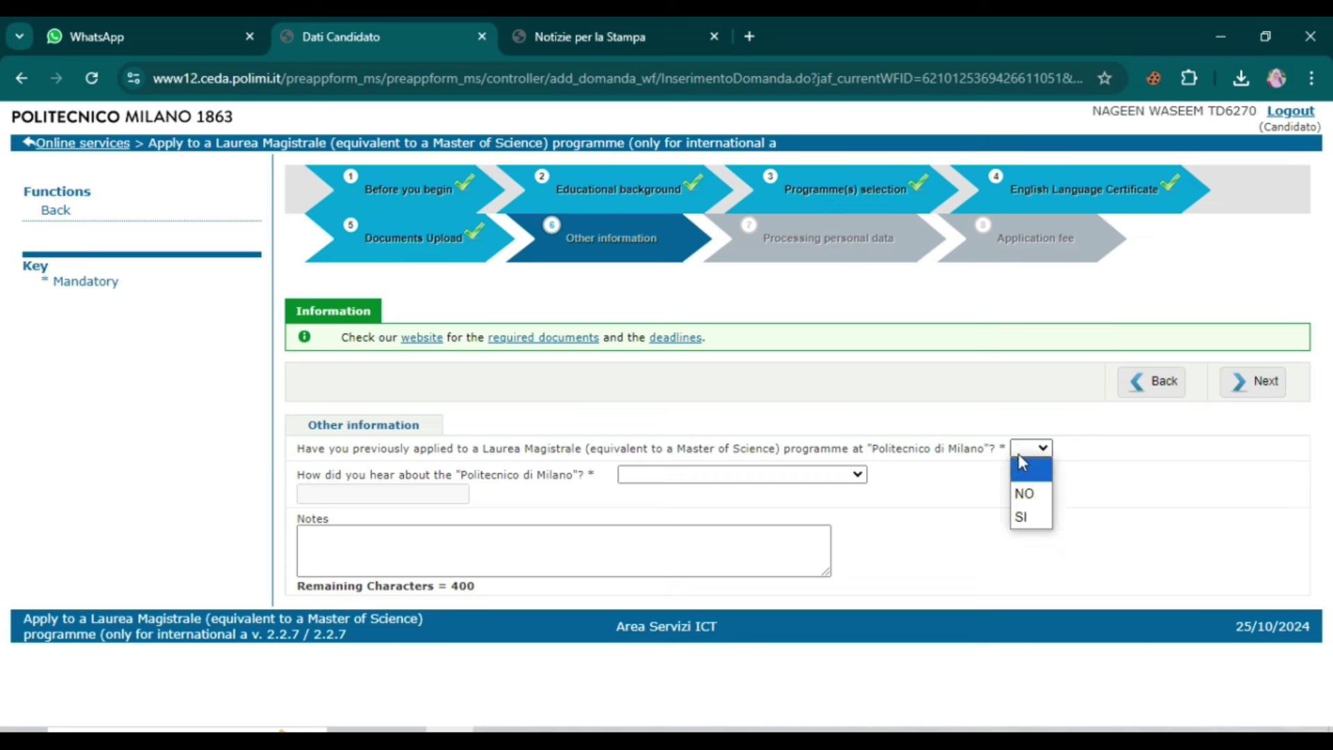
{"action": "left_click", "coordinate": [1031, 498]}
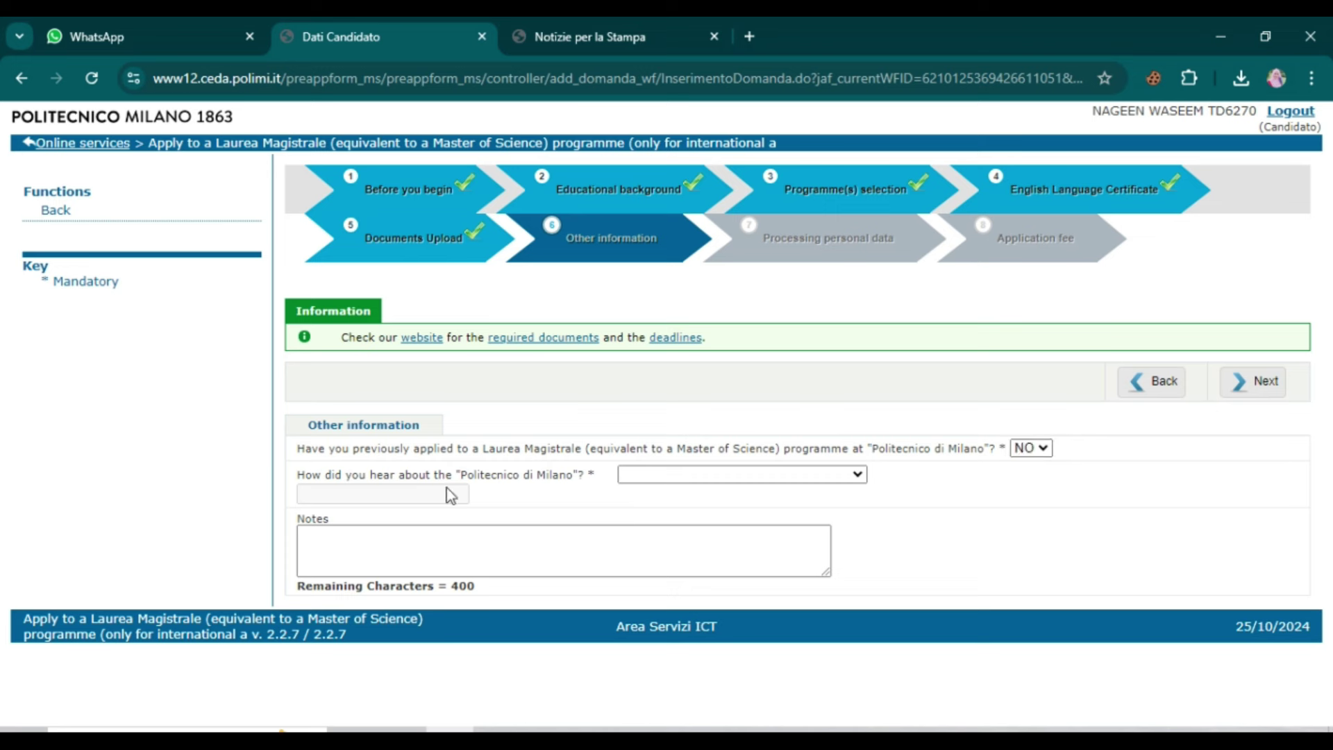
{"action": "left_click", "coordinate": [645, 478]}
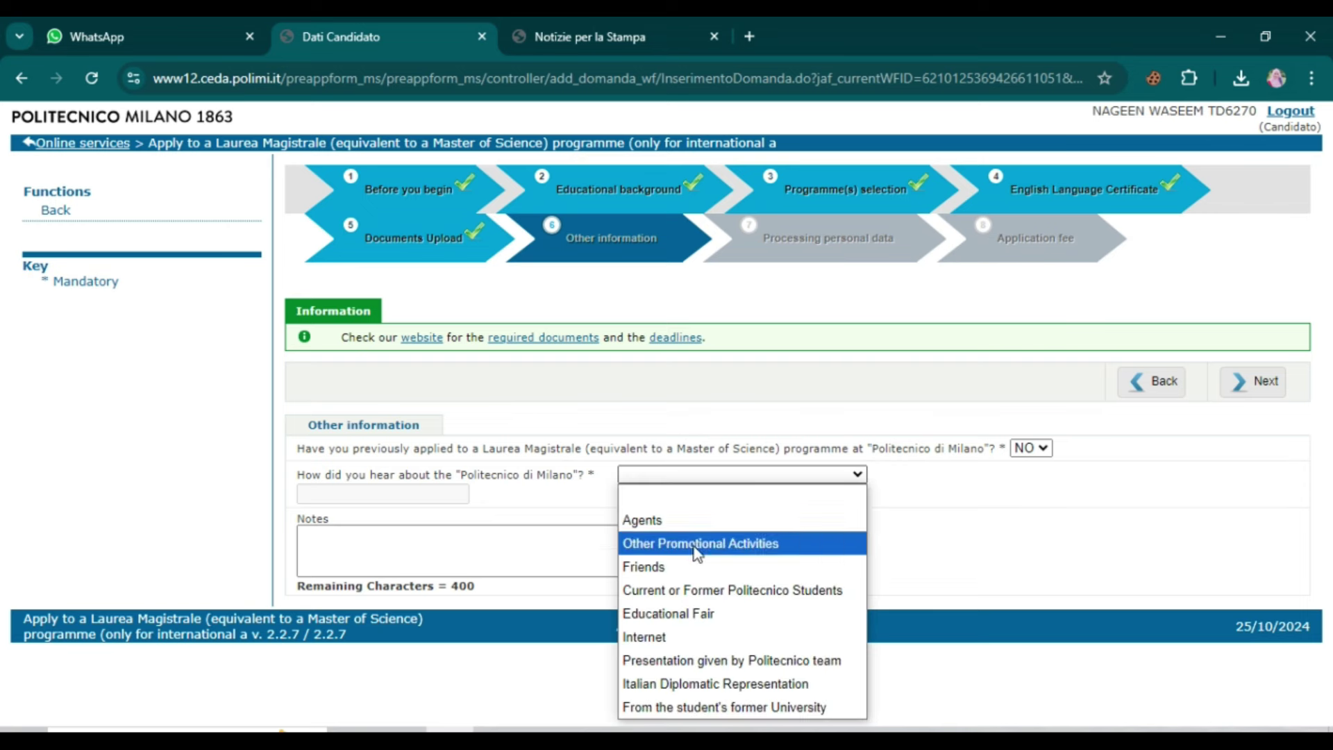
{"action": "left_click", "coordinate": [652, 637]}
{"action": "left_click", "coordinate": [482, 538]}
{"action": "left_click", "coordinate": [1254, 442]}
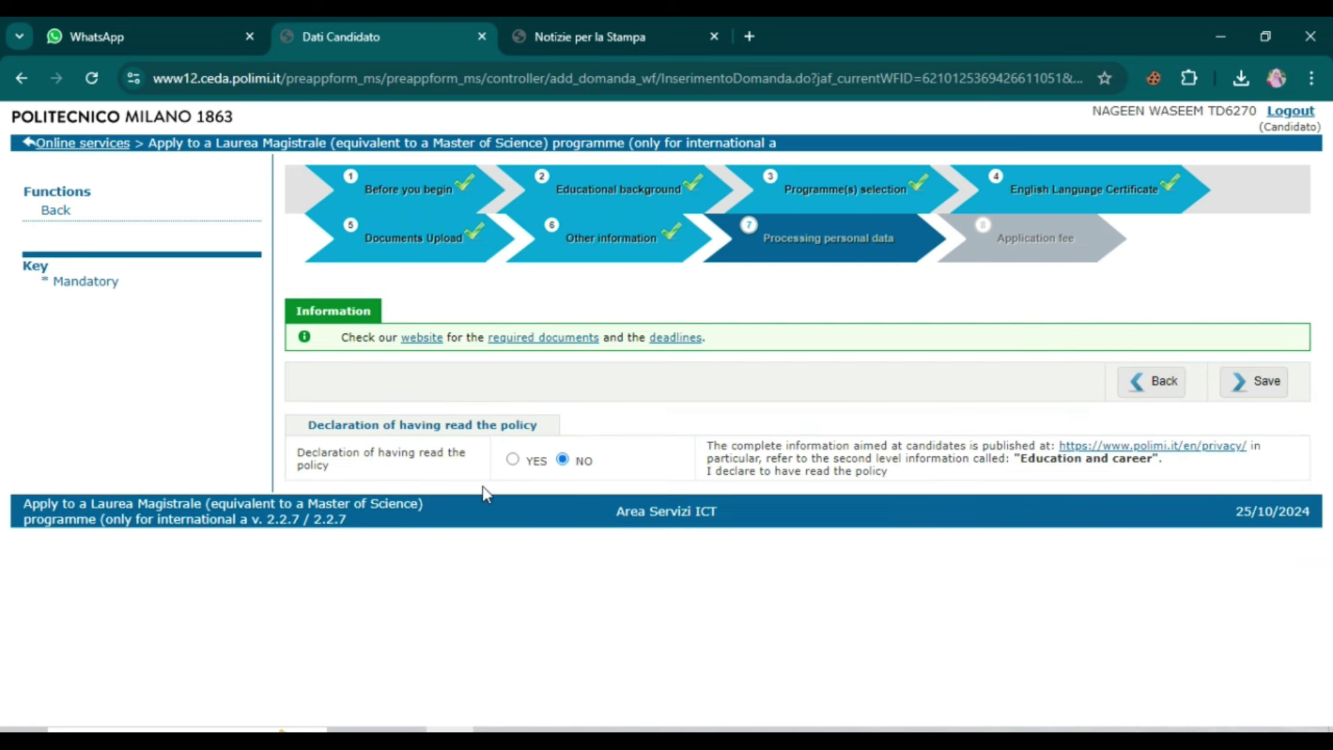
Step: Declare having read the privacy policy and save the completed application
{"action": "left_click", "coordinate": [512, 459]}
{"action": "left_click", "coordinate": [1254, 381]}
{"action": "scroll", "coordinate": [599, 432], "scroll_direction": "up", "scroll_amount": 3}
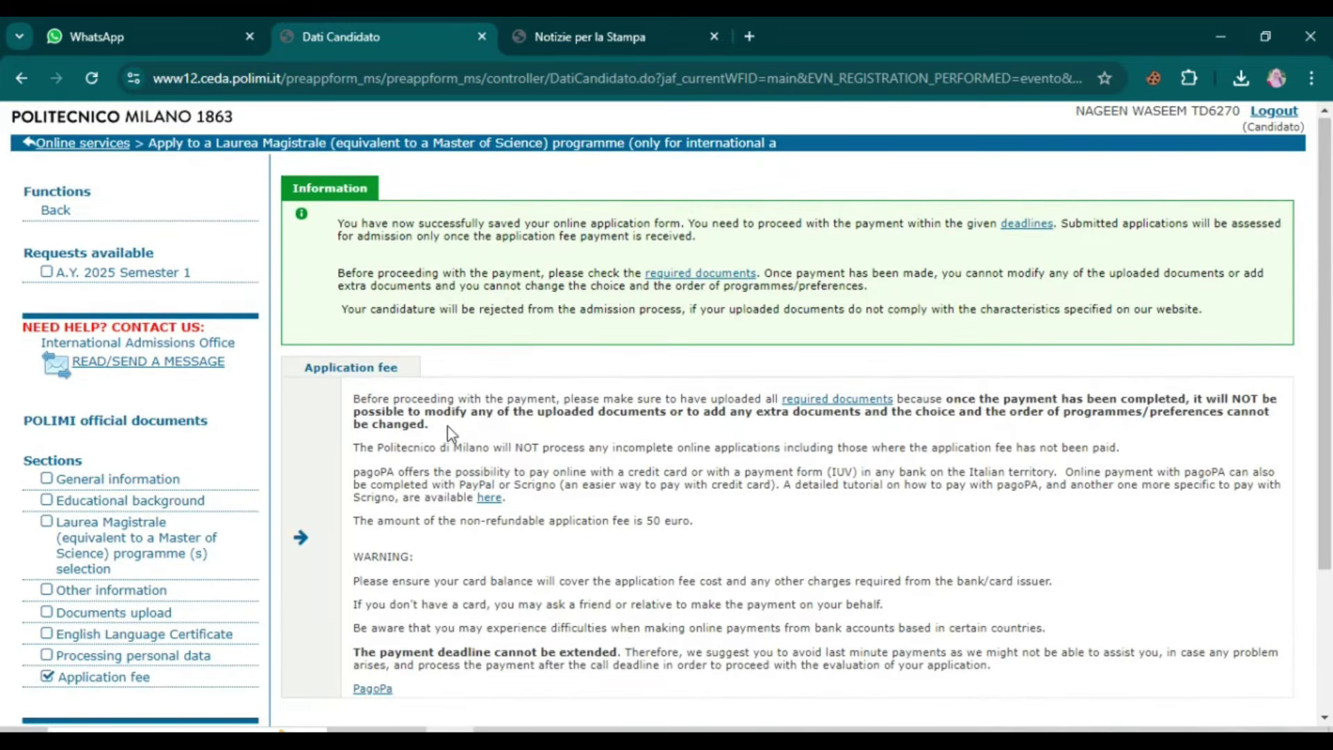
Step: Open the pagoPA link from the Application fee section to view the 50,00 € payment page
{"action": "scroll", "coordinate": [352, 489], "scroll_direction": "down", "scroll_amount": 1}
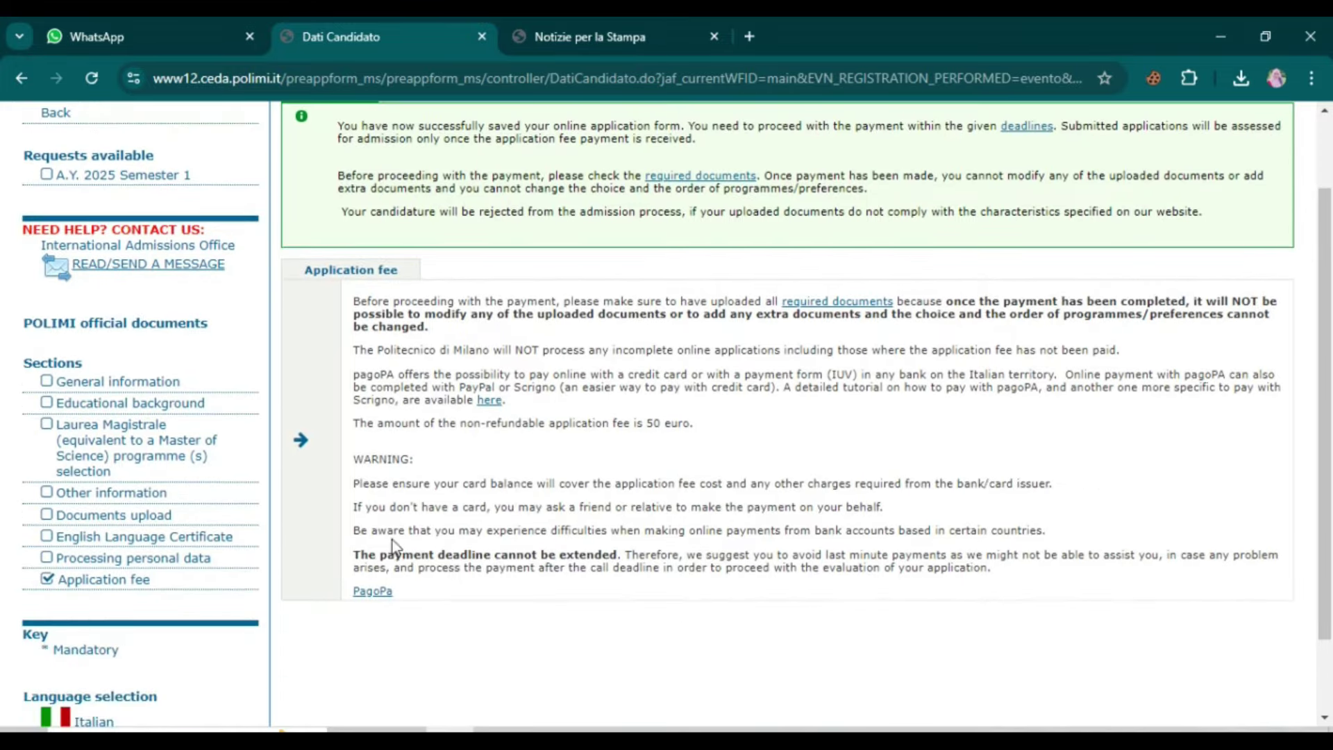
{"action": "scroll", "coordinate": [381, 535], "scroll_direction": "down", "scroll_amount": 1}
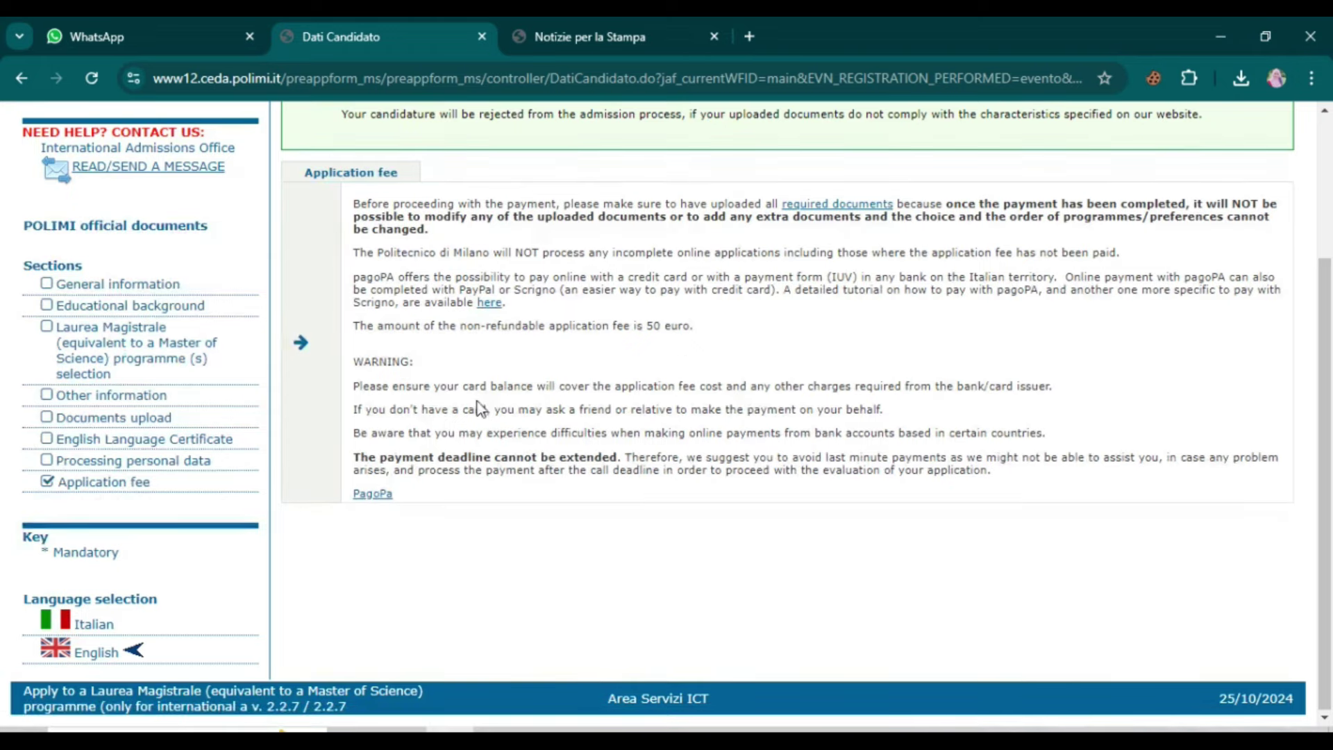
{"action": "scroll", "coordinate": [479, 410], "scroll_direction": "up", "scroll_amount": 2}
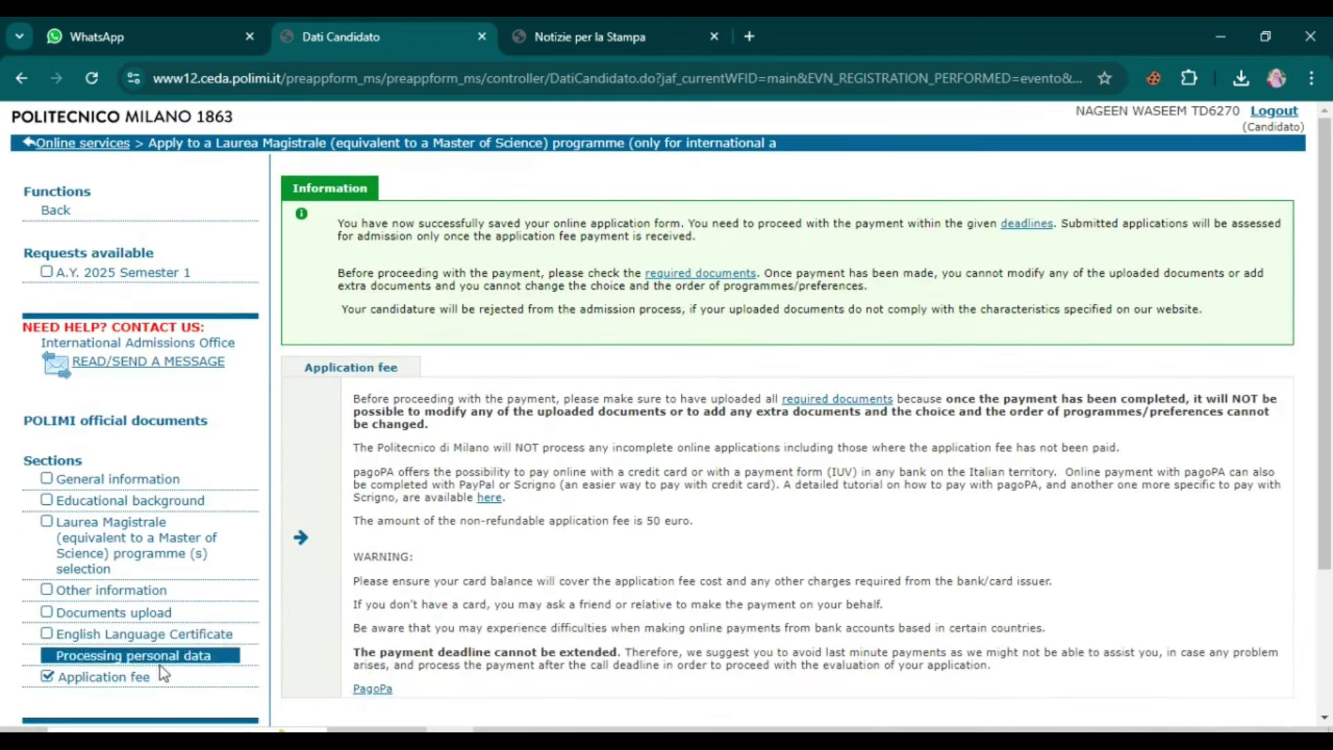
{"action": "scroll", "coordinate": [437, 623], "scroll_direction": "down", "scroll_amount": 1}
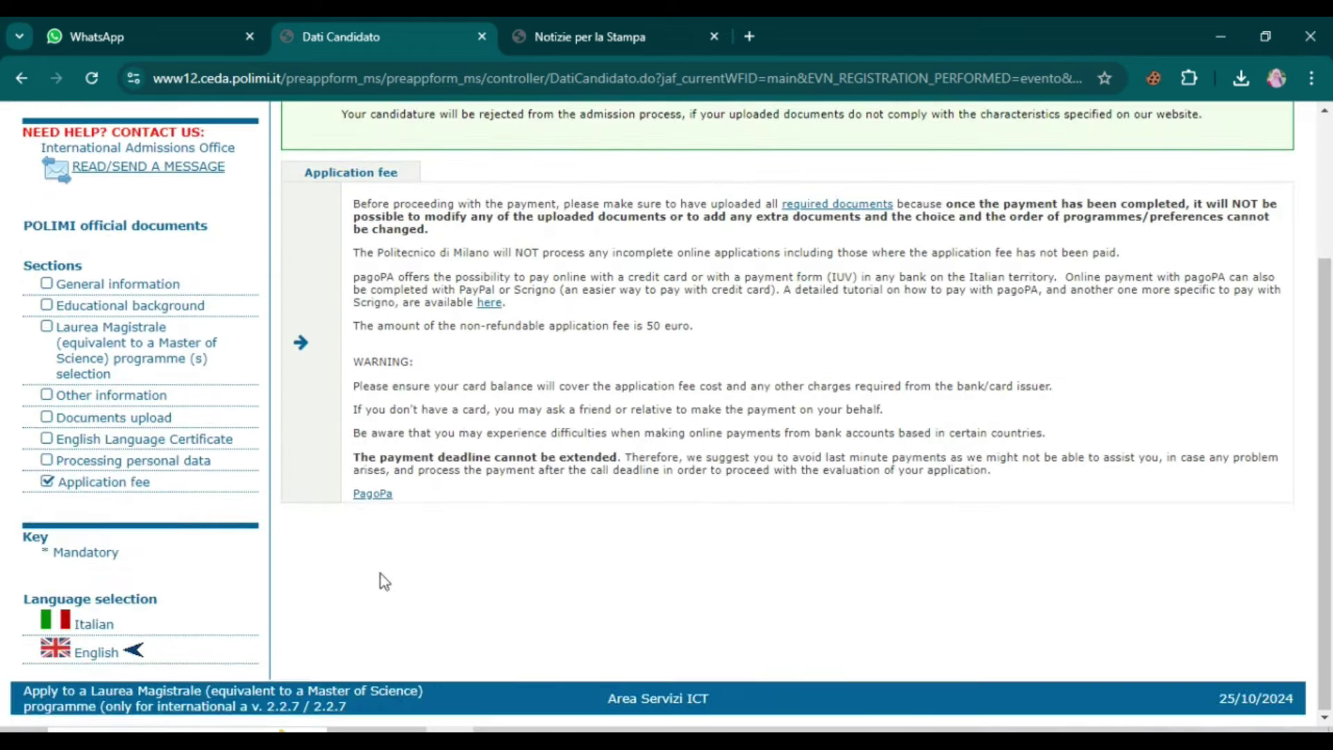
{"action": "left_click", "coordinate": [372, 493]}
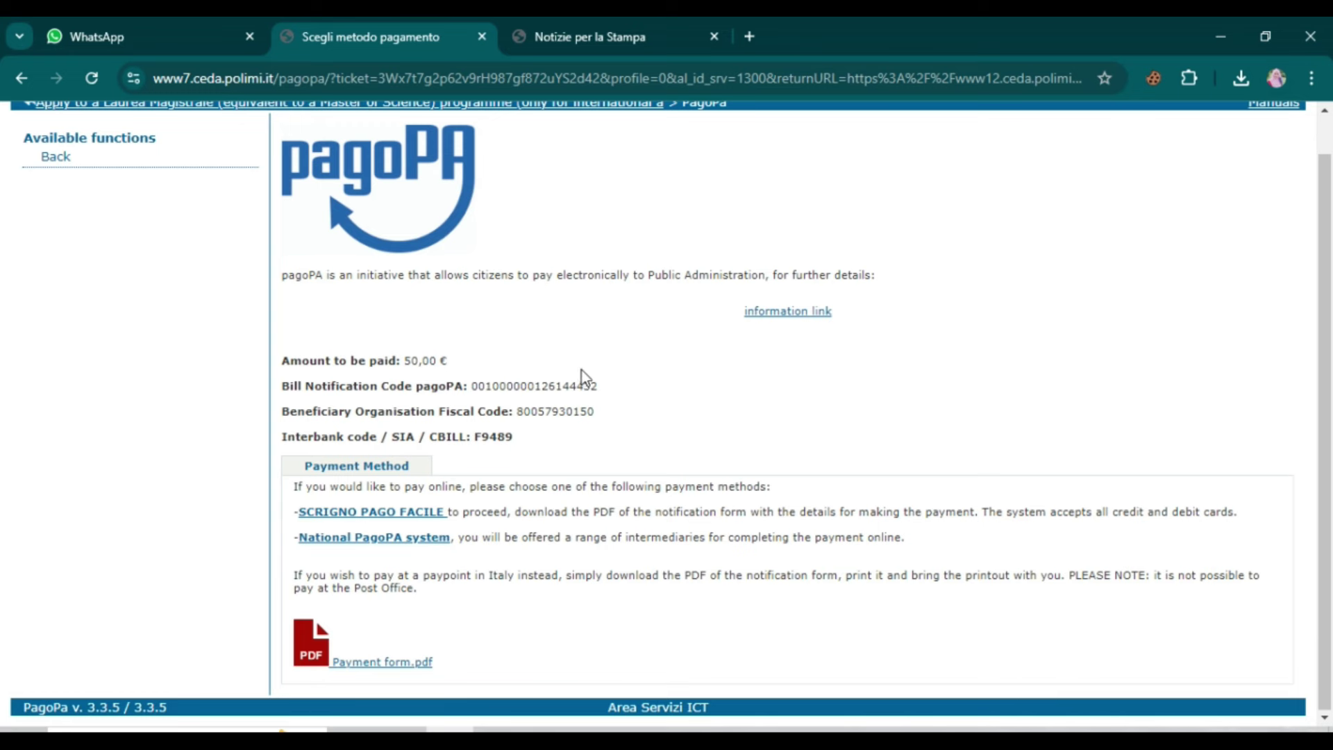
{"action": "scroll", "coordinate": [555, 375], "scroll_direction": "up", "scroll_amount": 1}
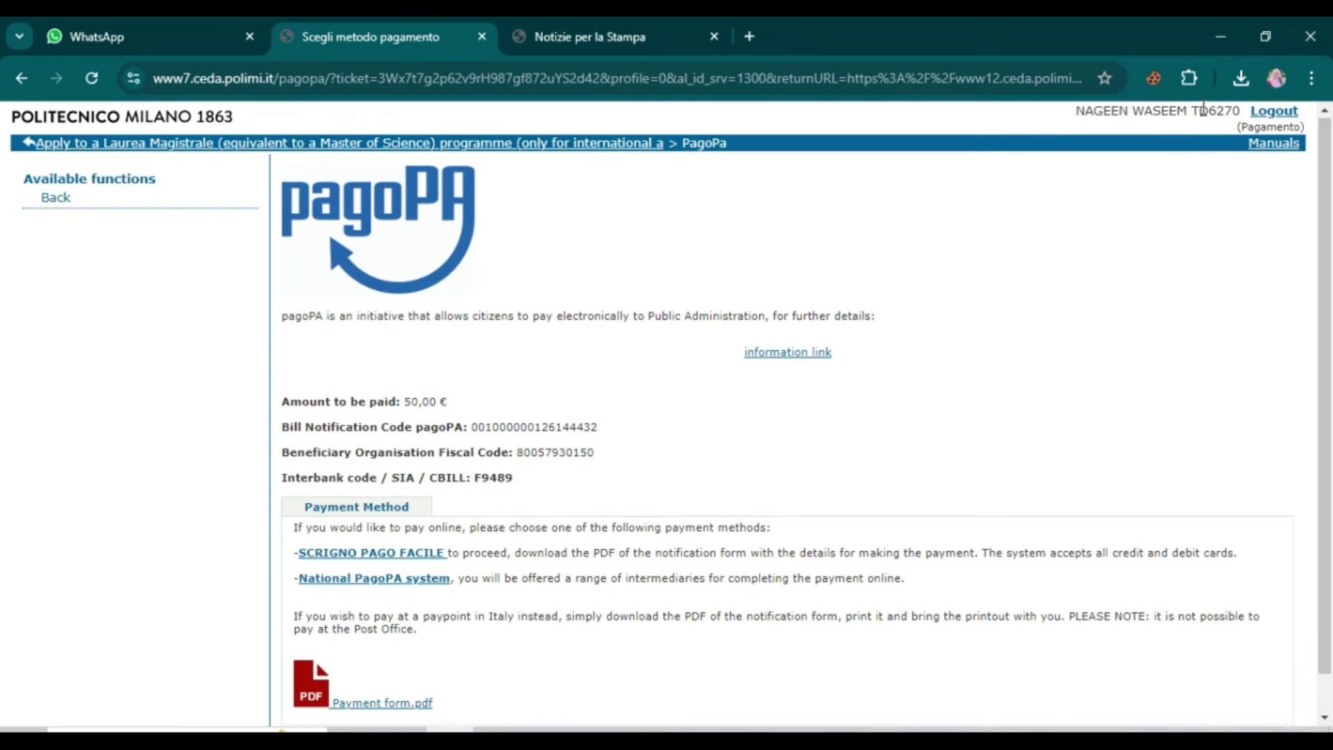